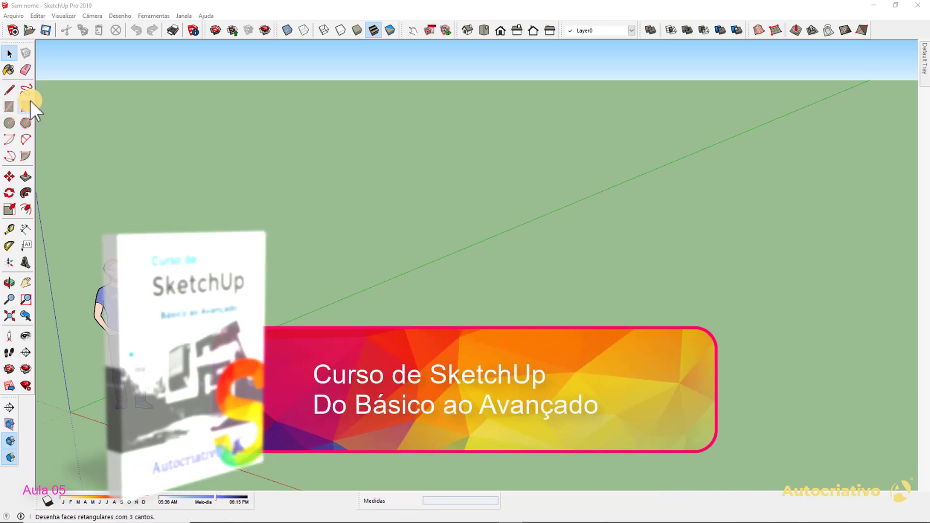
# View the standing figure and the axes from several angles, ending with a higher viewpoint over the ground
pyautogui.moveTo(415, 320)
pyautogui.mouseDown(button='middle')
pyautogui.moveTo(423, 324)
pyautogui.moveTo(407, 320)
pyautogui.mouseUp(button='middle')
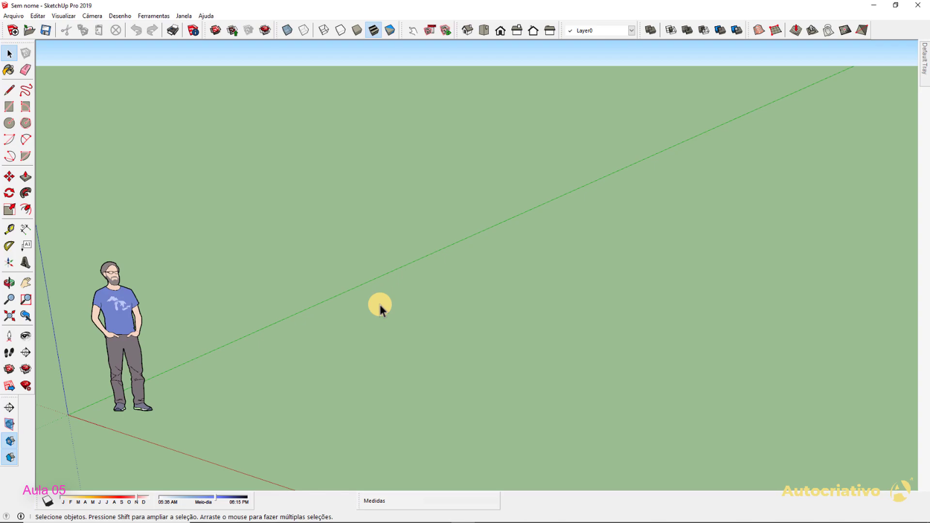
pyautogui.press('o')
pyautogui.moveTo(504, 297); pyautogui.dragTo(472, 330)
pyautogui.moveTo(474, 330); pyautogui.dragTo(520, 307, button='middle')
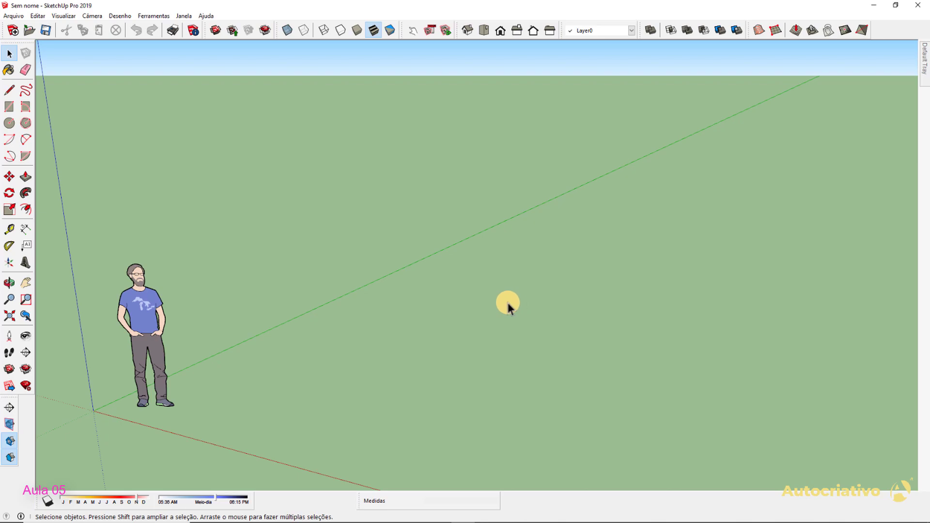
pyautogui.keyDown('shift'); pyautogui.moveTo(509, 304); pyautogui.dragTo(501, 206, button='middle'); pyautogui.keyUp('shift')
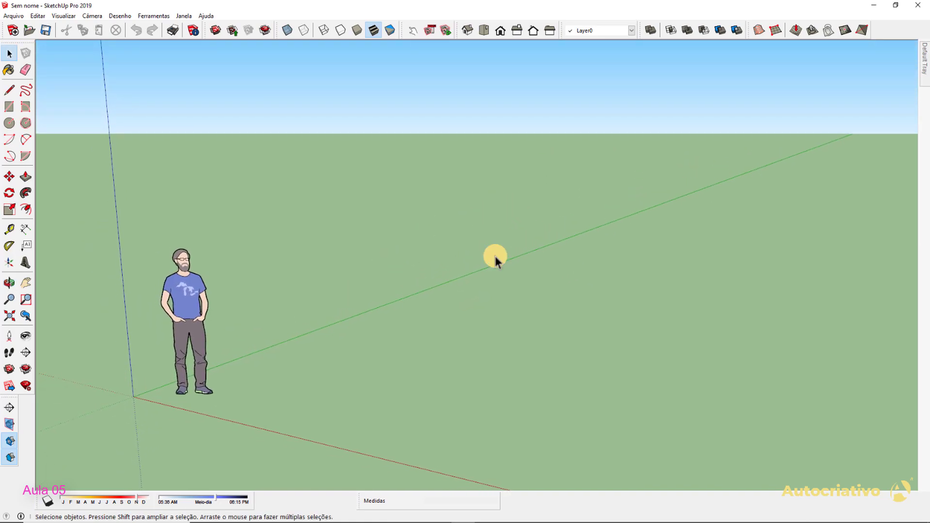
pyautogui.moveTo(480, 277); pyautogui.dragTo(456, 341, button='middle')
pyautogui.moveTo(456, 342); pyautogui.dragTo(436, 300)
pyautogui.moveTo(435, 299); pyautogui.dragTo(434, 253, button='middle')
pyautogui.moveTo(293, 284); pyautogui.dragTo(300, 284, button='middle')
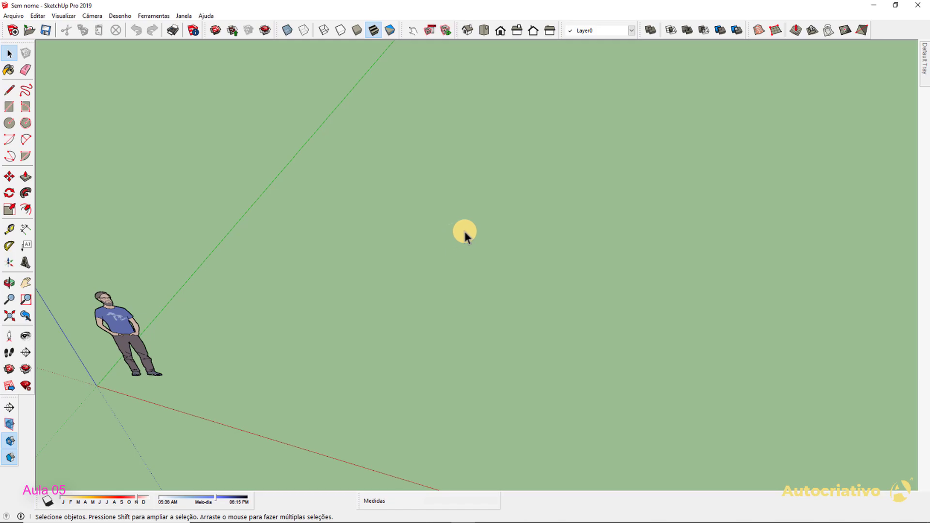
# Move the floating Measurements box to the far end of its row, away from the shadow controls
pyautogui.moveTo(362, 499); pyautogui.dragTo(772, 499)
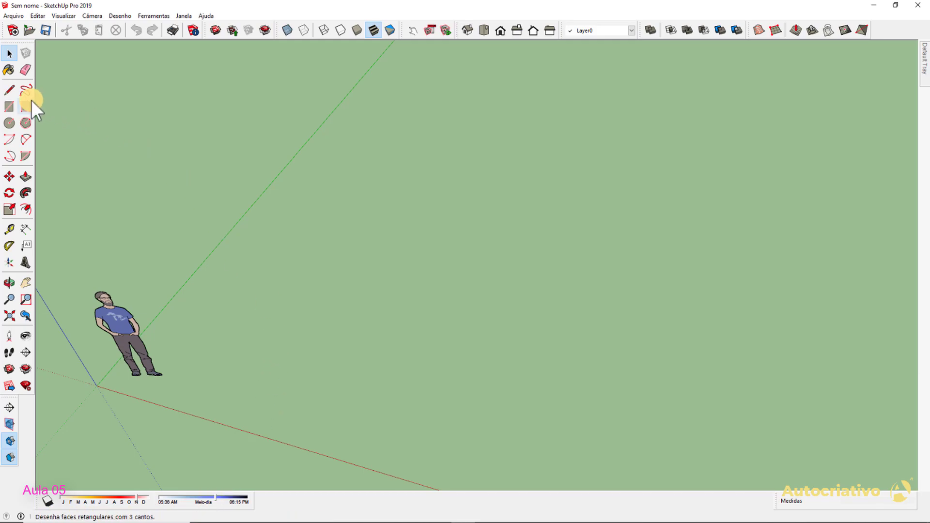
# Draw a single straight line about 6.3 m long on the ground beyond the standing figure
pyautogui.click(9, 89)
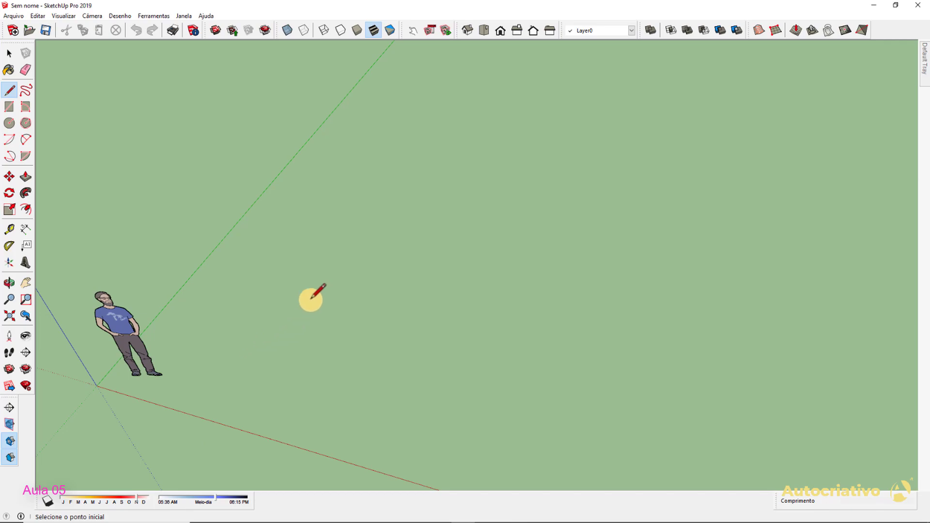
pyautogui.click(301, 223)
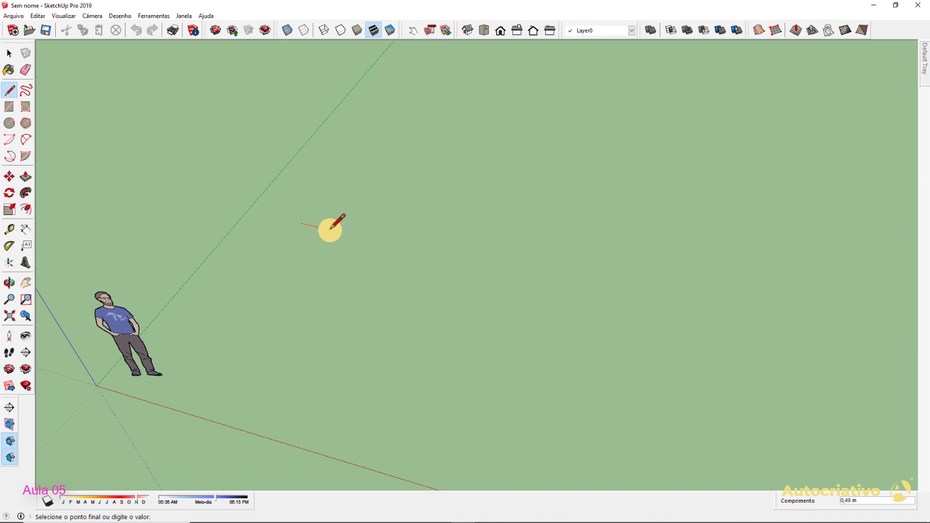
pyautogui.write('4')
pyautogui.press('Return')
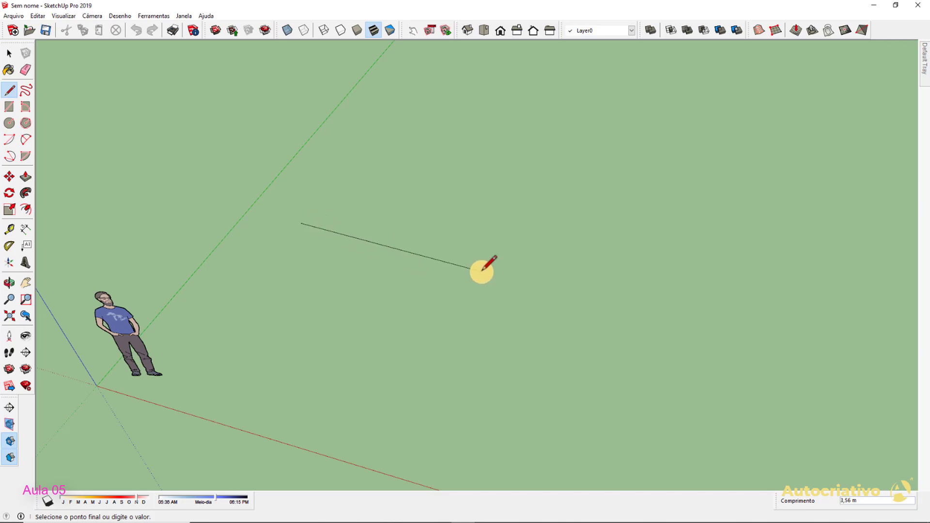
pyautogui.click(644, 300)
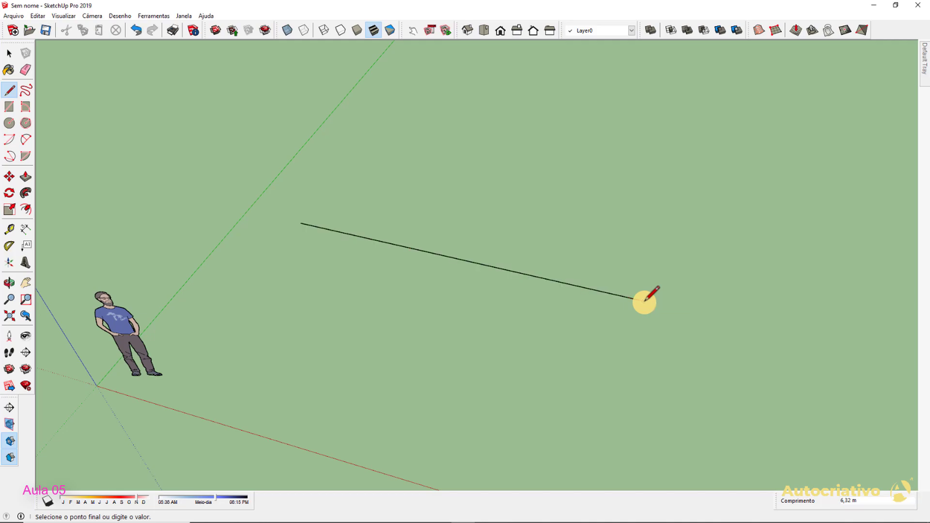
pyautogui.press('space')
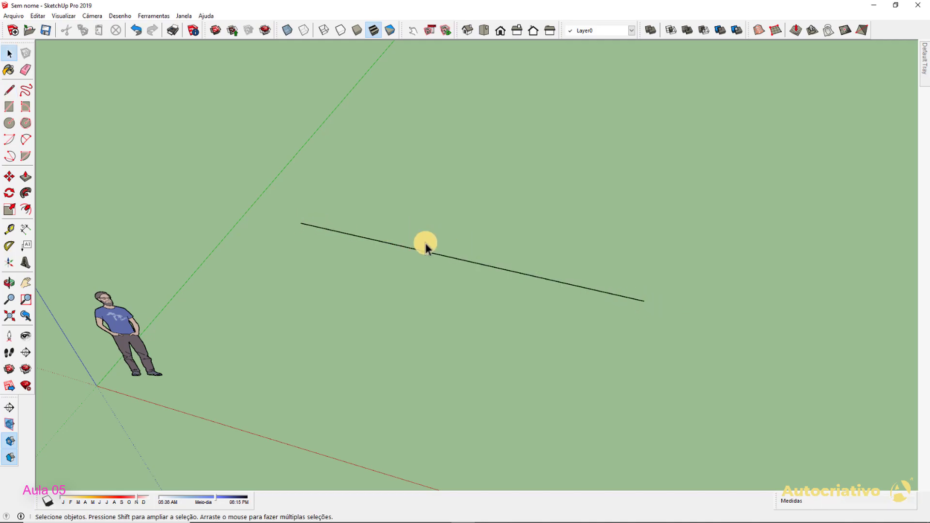
pyautogui.moveTo(643, 305); pyautogui.dragTo(424, 349, button='middle')
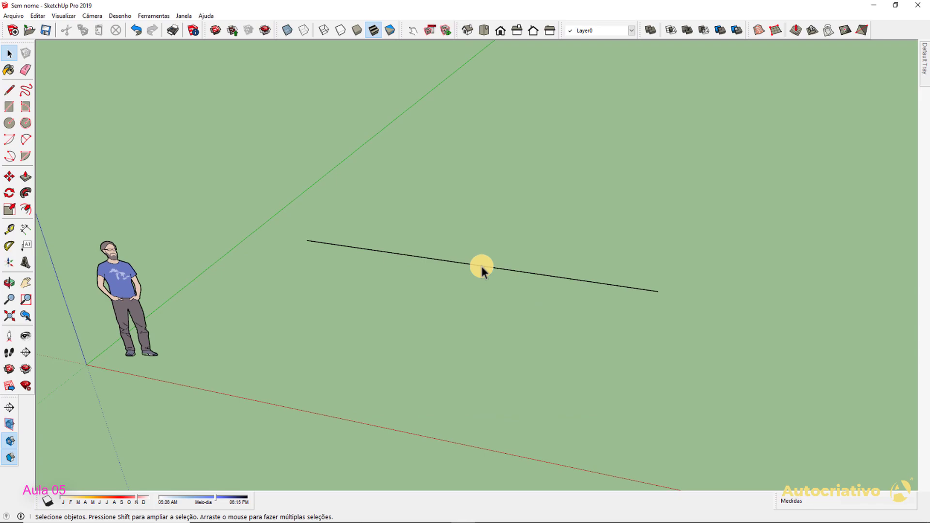
pyautogui.moveTo(475, 297); pyautogui.dragTo(396, 346, button='middle')
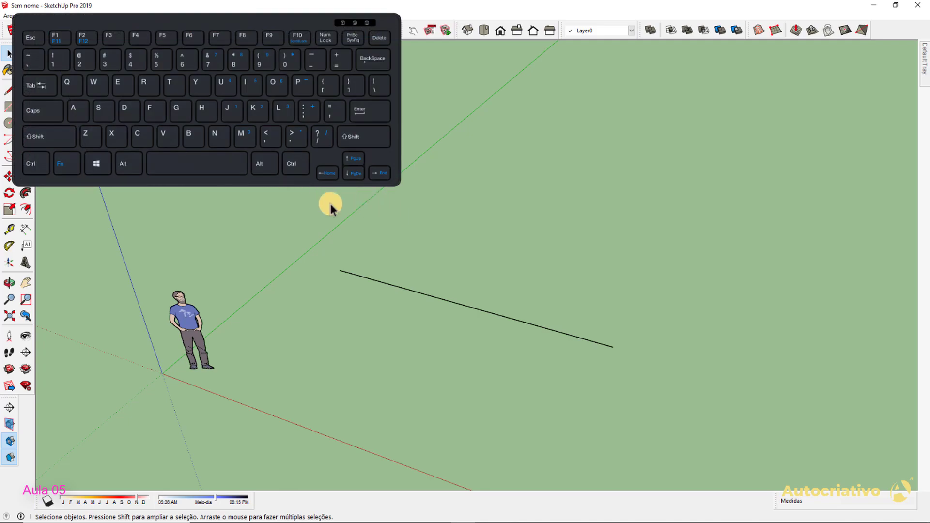
pyautogui.press('l')
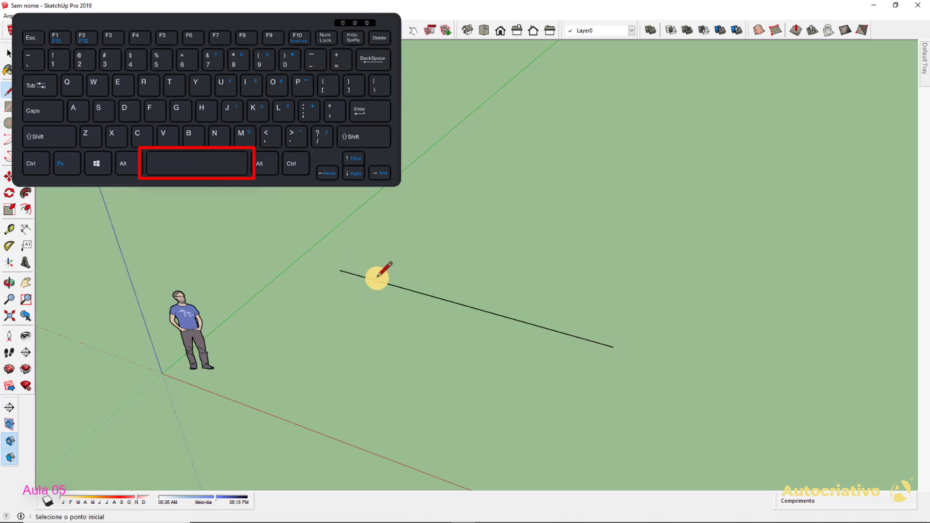
pyautogui.press('space')
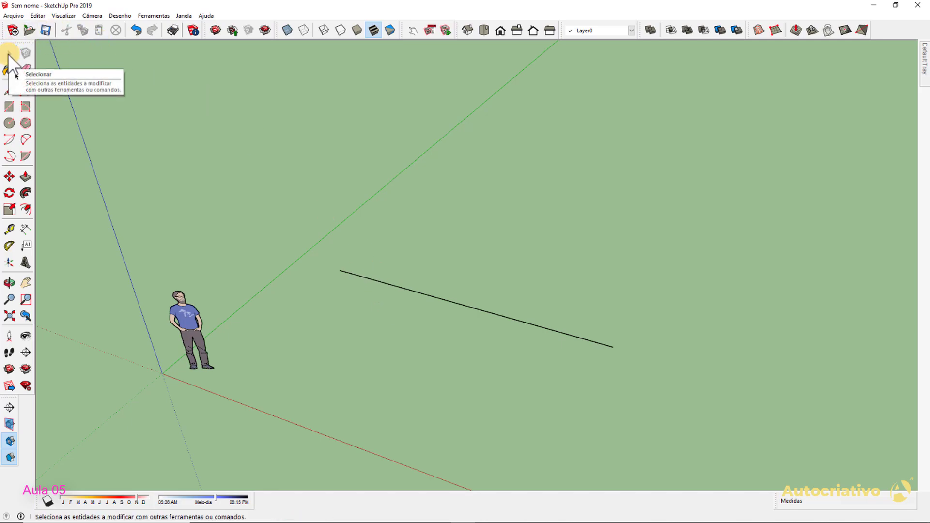
# Delete the drawn line and undo the deletion, two times in a row
pyautogui.click(432, 300)
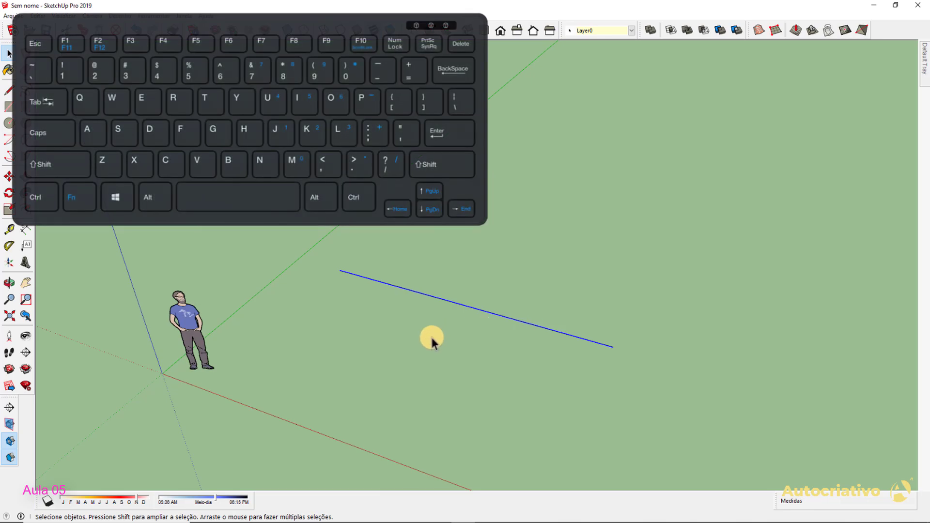
pyautogui.press('Delete')
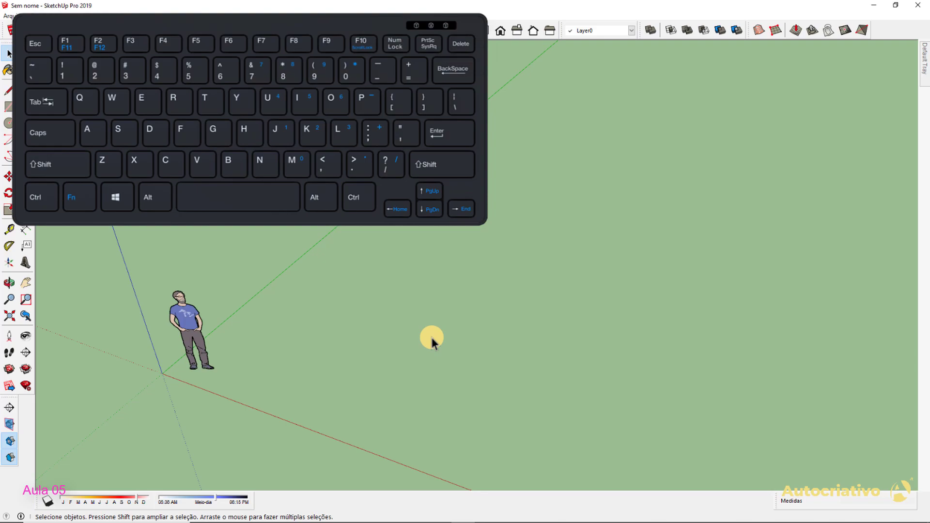
pyautogui.hotkey('ctrl', 'z')
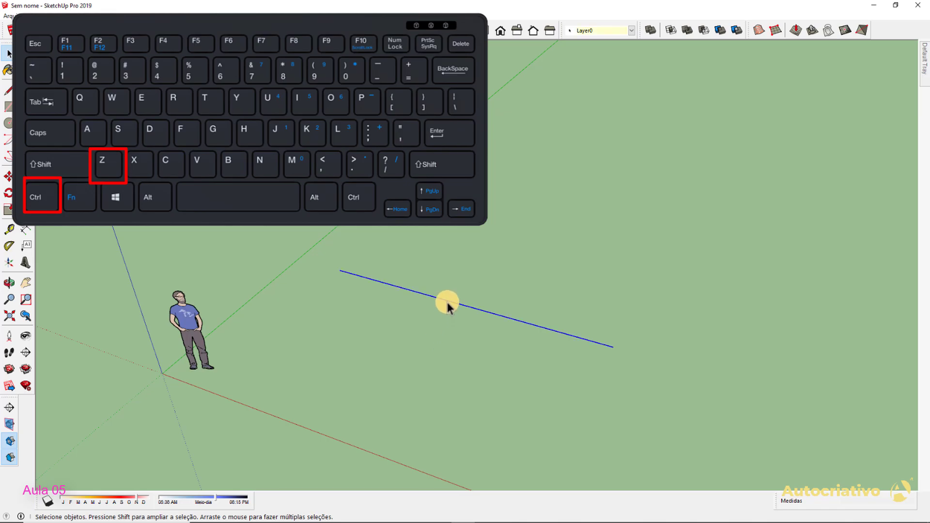
pyautogui.press('Delete')
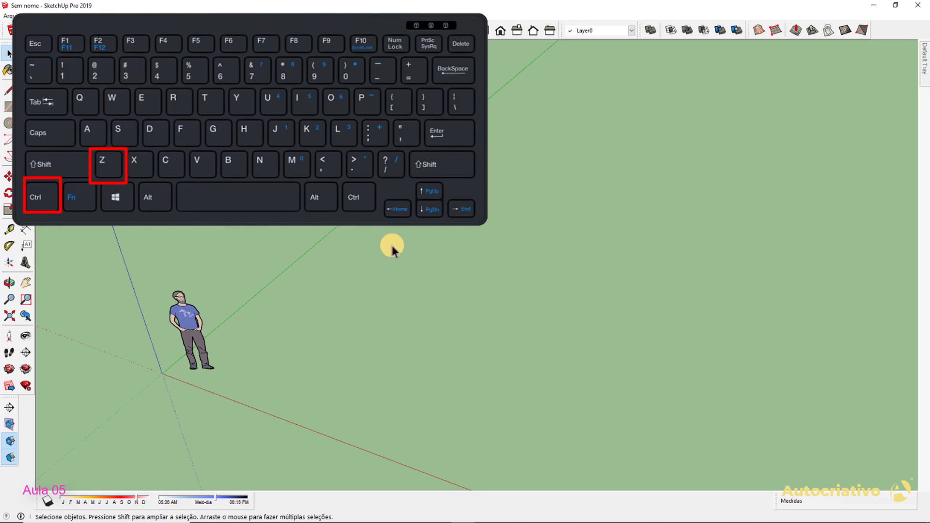
pyautogui.click(138, 30)
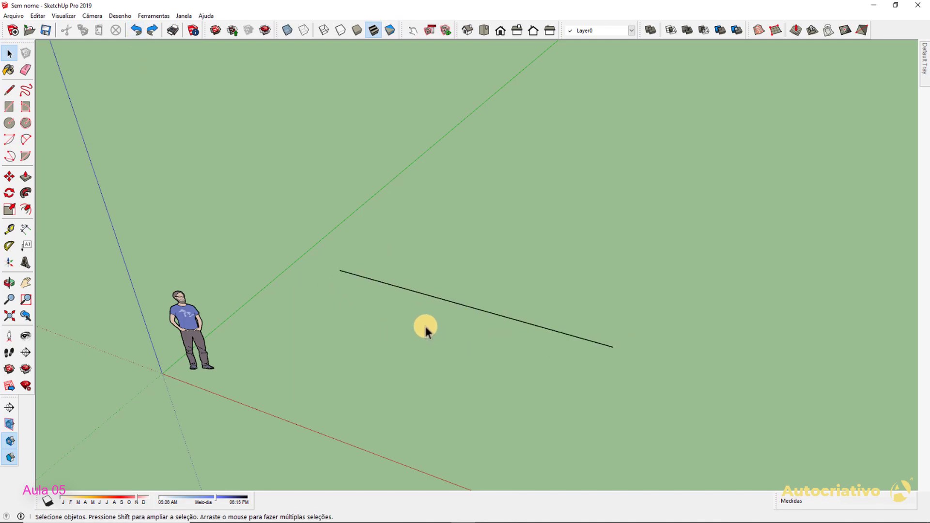
# Select the line directly and with a crossing selection over its far end, clearing the selection each time
pyautogui.click(441, 302)
pyautogui.click(435, 334)
pyautogui.moveTo(620, 319); pyautogui.dragTo(685, 372)
pyautogui.moveTo(610, 329); pyautogui.dragTo(635, 348)
pyautogui.moveTo(650, 386); pyautogui.dragTo(602, 339)
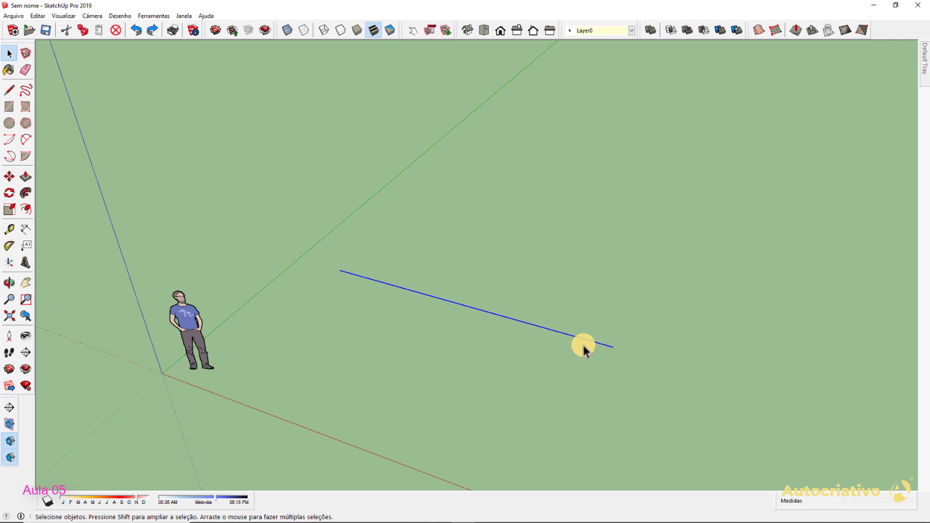
pyautogui.click(570, 367)
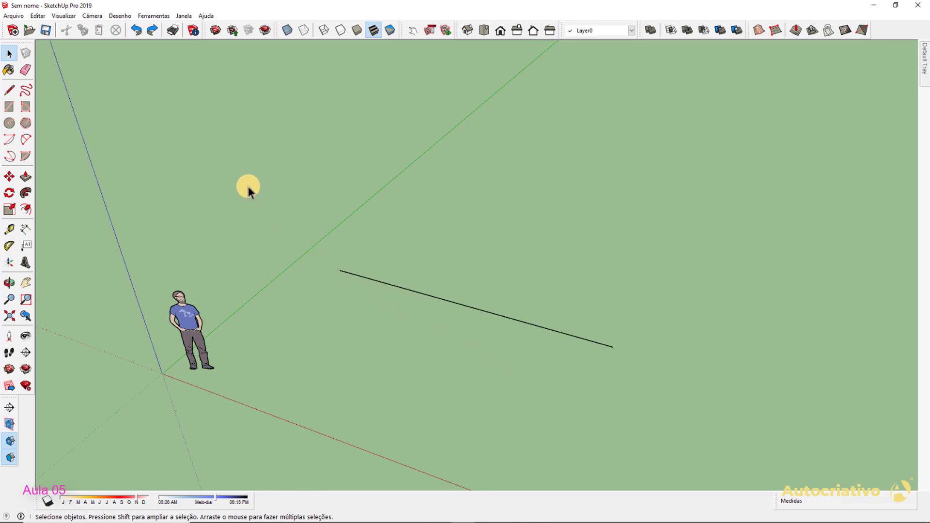
# Try window selections over part of the line, enclose the whole line in one, and clear the selection
pyautogui.moveTo(247, 187); pyautogui.dragTo(453, 347)
pyautogui.moveTo(255, 173); pyautogui.dragTo(442, 338)
pyautogui.moveTo(257, 220); pyautogui.dragTo(663, 401)
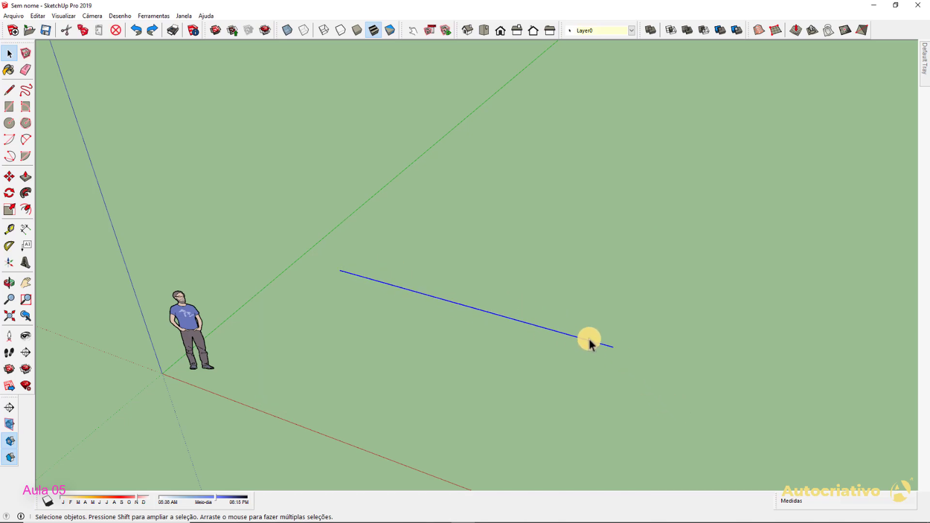
pyautogui.click(554, 363)
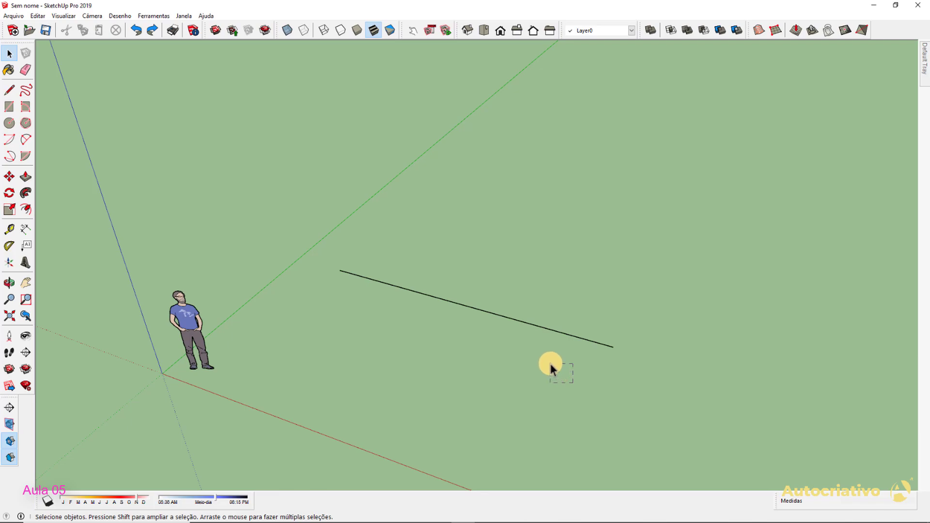
# Reselect the line with a small selection box at its middle and with a full enclosing window, clearing each selection
pyautogui.moveTo(512, 325)
pyautogui.mouseDown()
pyautogui.moveTo(505, 305)
pyautogui.moveTo(512, 313)
pyautogui.mouseUp()
pyautogui.click(480, 351)
pyautogui.moveTo(293, 225); pyautogui.dragTo(625, 379)
pyautogui.click(404, 334)
# Select the standing figure with a window selection around it and clear the selection
pyautogui.moveTo(123, 251); pyautogui.dragTo(257, 415)
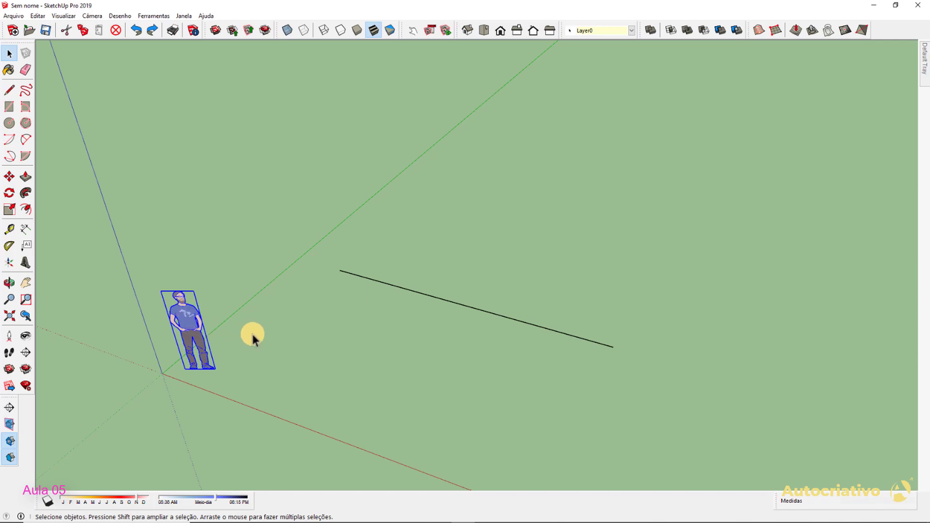
pyautogui.click(365, 353)
pyautogui.moveTo(366, 355); pyautogui.dragTo(411, 343, button='middle')
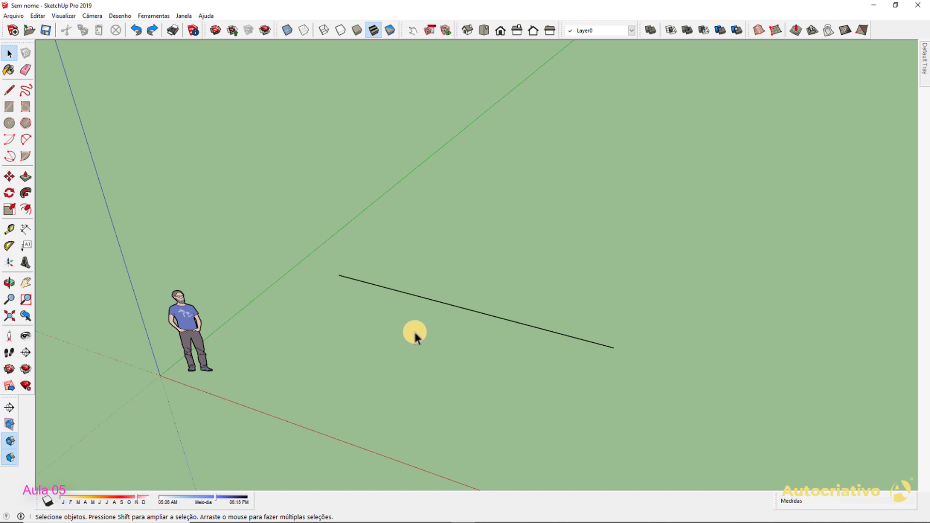
# Start a second line on the ground behind the first one, heading along the red axis direction
pyautogui.click(10, 91)
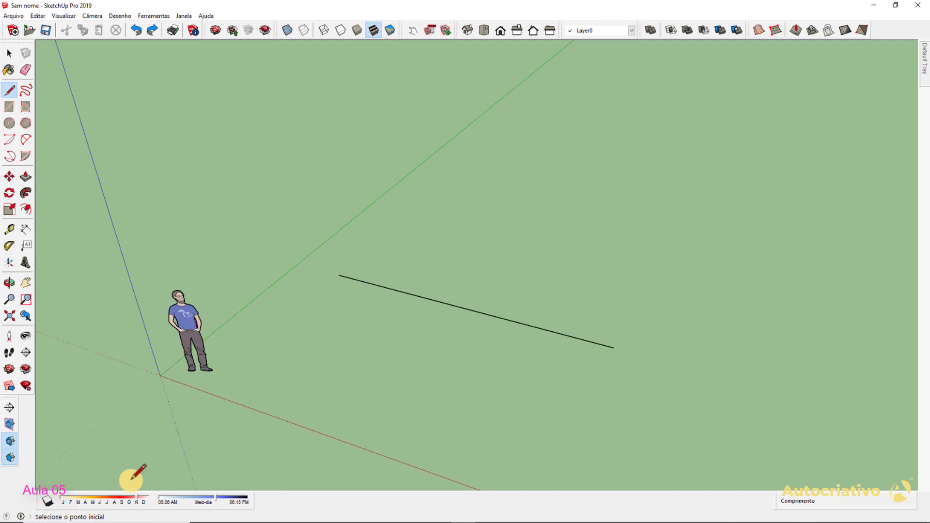
pyautogui.click(375, 243)
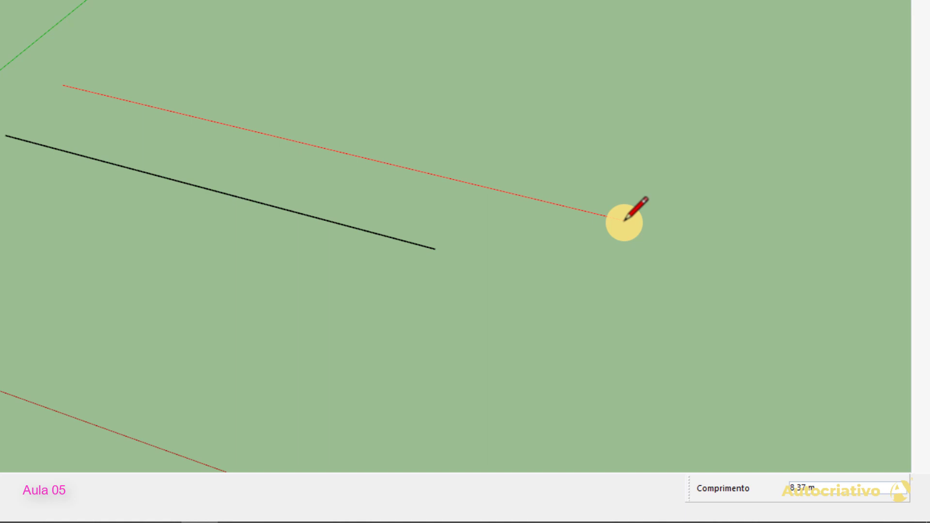
pyautogui.write('5')
pyautogui.write(',30')
pyautogui.press('BackSpace')
pyautogui.press('BackSpace')
pyautogui.press('BackSpace')
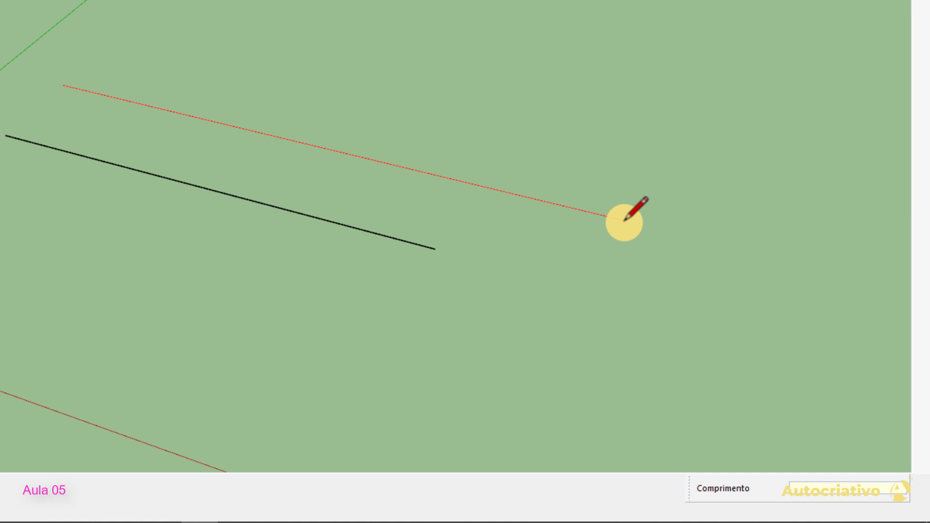
pyautogui.write('5,3')
pyautogui.press('BackSpace')
pyautogui.press('BackSpace')
pyautogui.press('BackSpace')
pyautogui.write('0,5')
pyautogui.press('BackSpace')
pyautogui.press('BackSpace')
pyautogui.press('BackSpace')
# Set the length of the line in progress to 0,50 m and finish drawing
pyautogui.write('0,50')
pyautogui.press('Return')
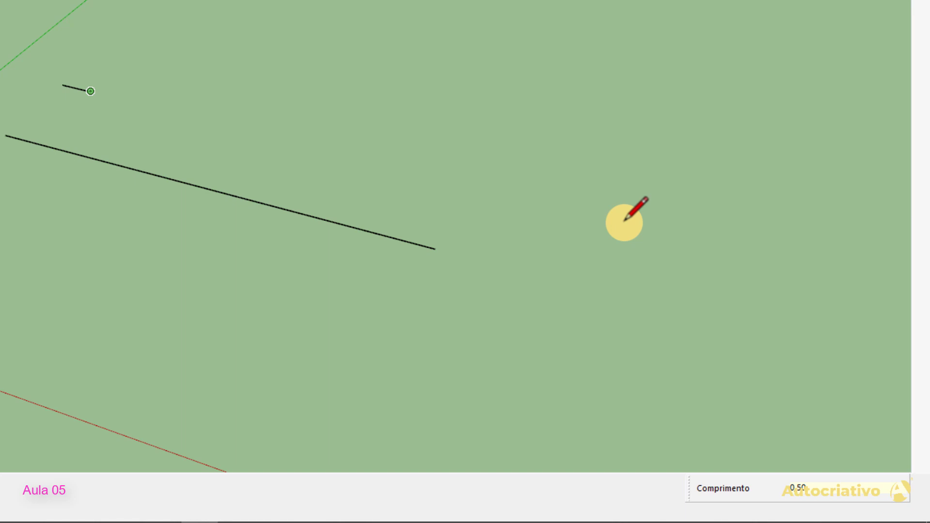
pyautogui.press('space')
# Measure the short line from endpoint to endpoint with the Tape Measure
pyautogui.scroll(5, 75, 92)
pyautogui.scroll(5, 267, 191)
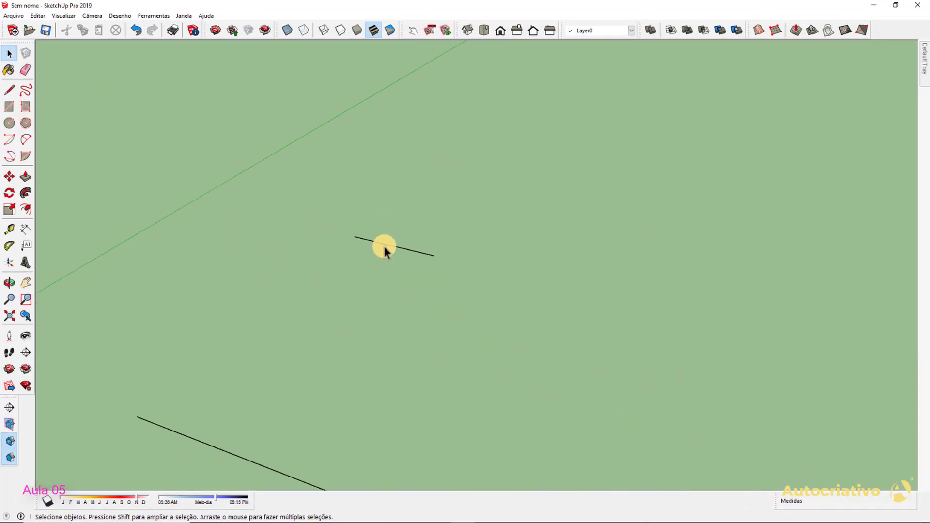
pyautogui.click(389, 244)
pyautogui.click(392, 255)
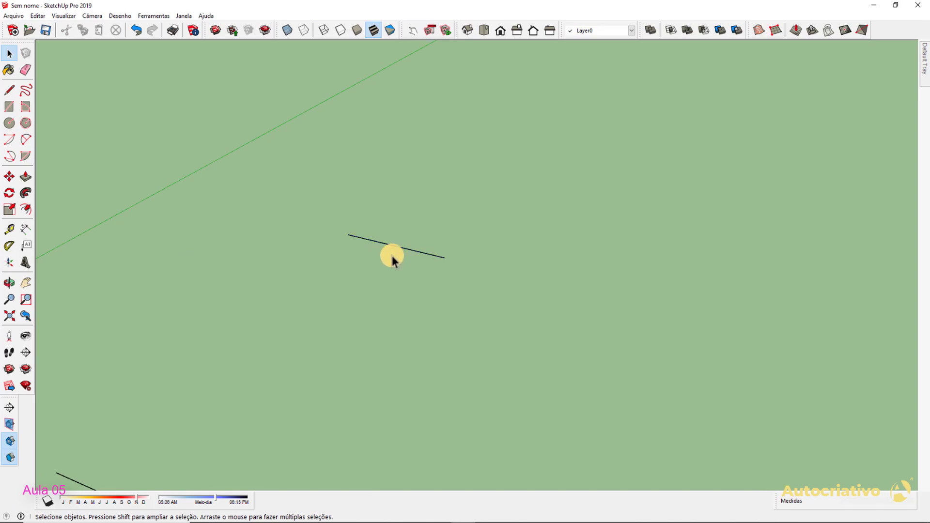
pyautogui.click(9, 229)
pyautogui.click(348, 234)
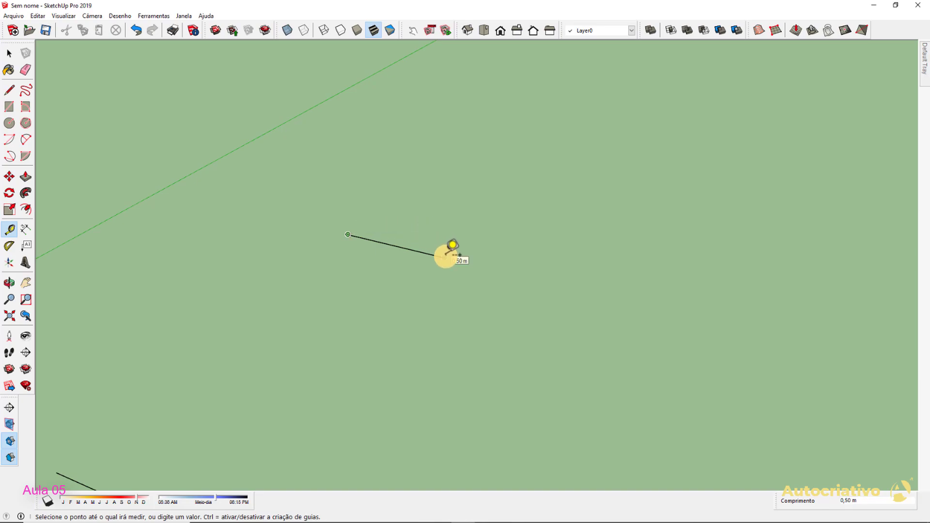
pyautogui.press('space')
# Draw another line along the red axis direction behind the short one, with a length of ,5 m
pyautogui.moveTo(453, 245); pyautogui.dragTo(426, 222, button='middle')
pyautogui.press('l')
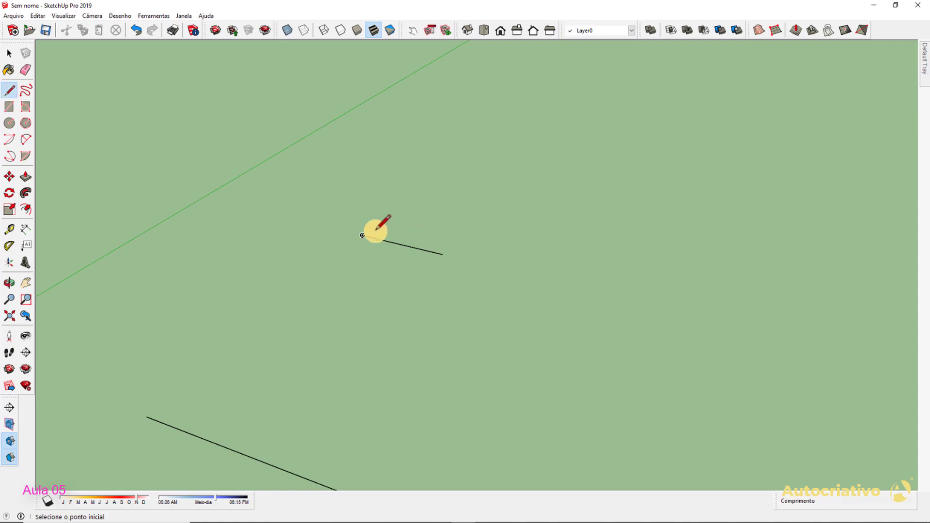
pyautogui.click(403, 202)
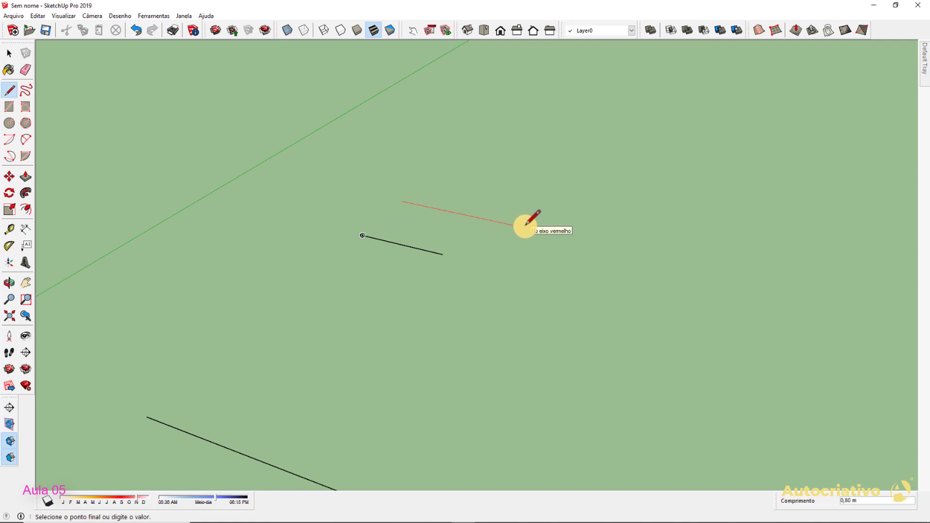
pyautogui.write(',5')
pyautogui.press('Return')
pyautogui.press('space')
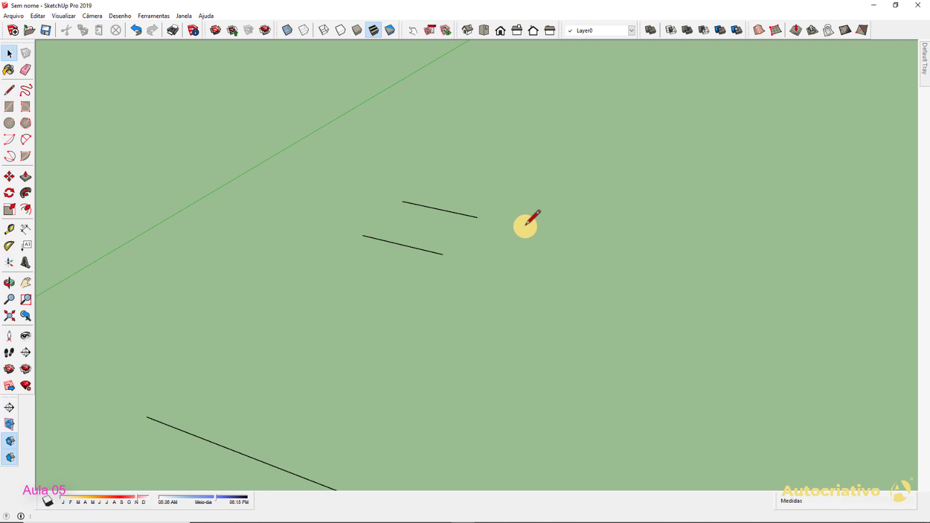
# Measure the rearmost short line from endpoint to endpoint with the Tape Measure
pyautogui.press('t')
pyautogui.click(402, 202)
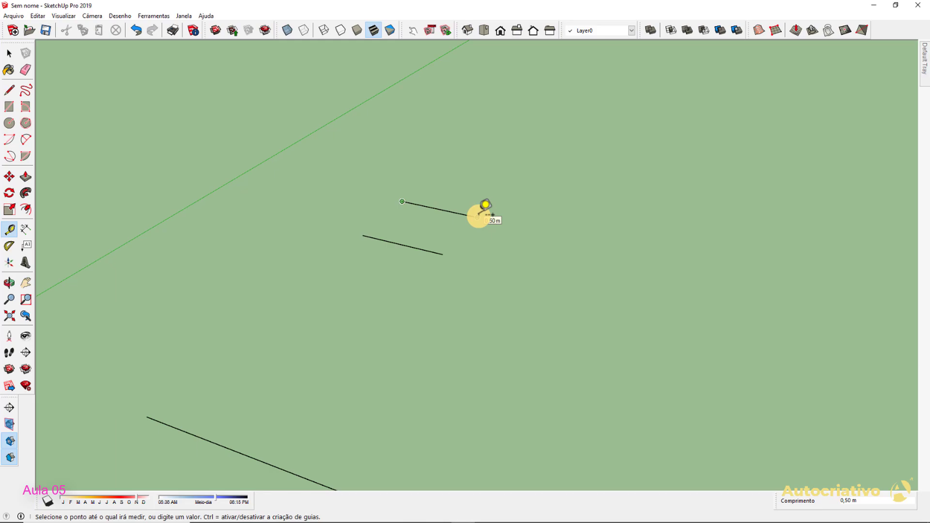
pyautogui.press('space')
# Draw a line 0,175 m long in the red axis direction between the long line and the two short ones
pyautogui.scroll(-5, 502, 259)
pyautogui.keyDown('shift'); pyautogui.moveTo(587, 287); pyautogui.dragTo(322, 208, button='middle'); pyautogui.keyUp('shift')
pyautogui.scroll(-1, 334, 218)
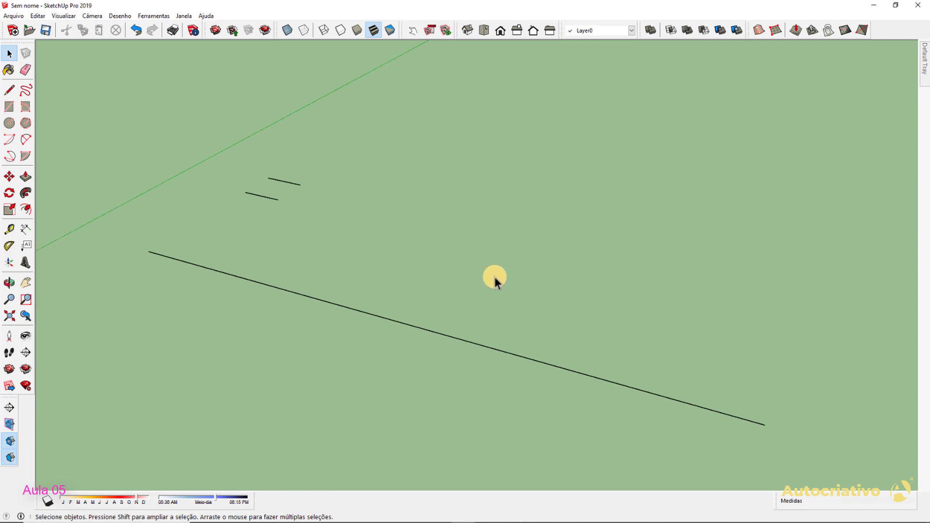
pyautogui.moveTo(407, 264)
pyautogui.mouseDown(button='middle')
pyautogui.moveTo(436, 263)
pyautogui.moveTo(407, 254)
pyautogui.mouseUp(button='middle')
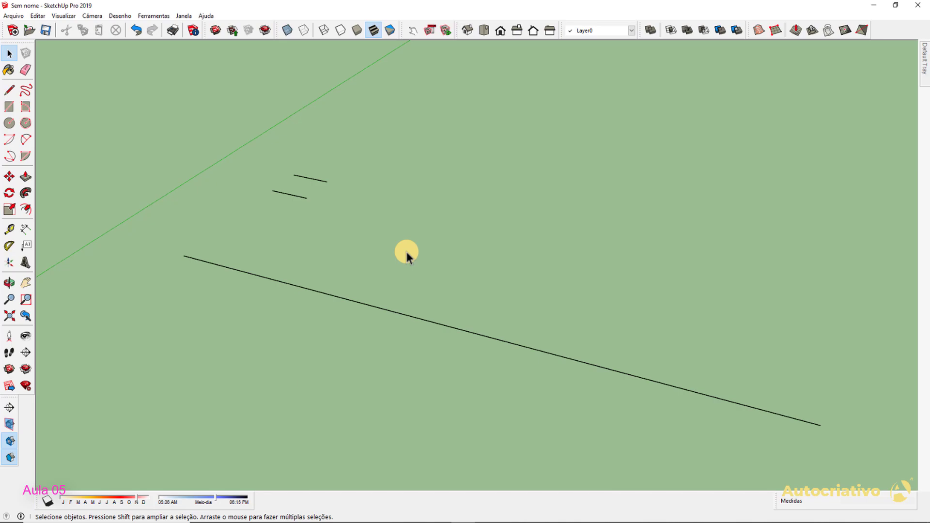
pyautogui.press('l')
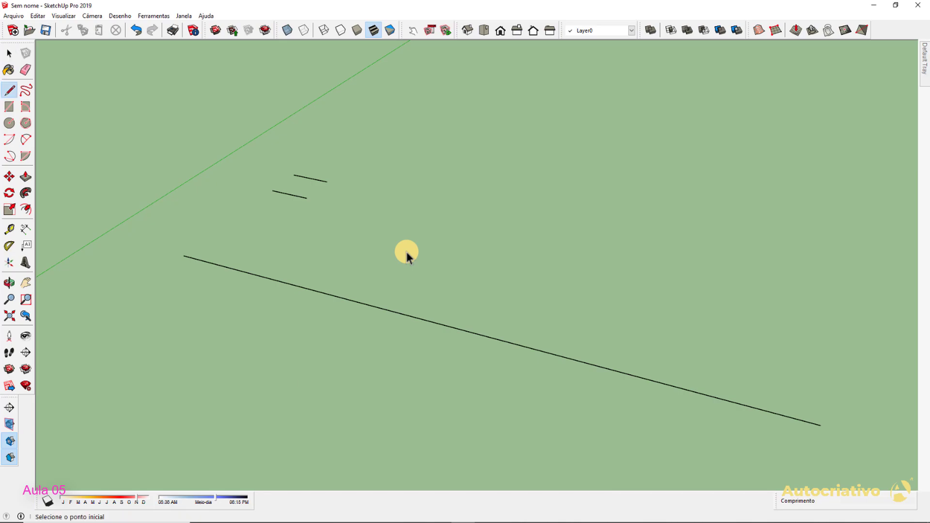
pyautogui.click(231, 223)
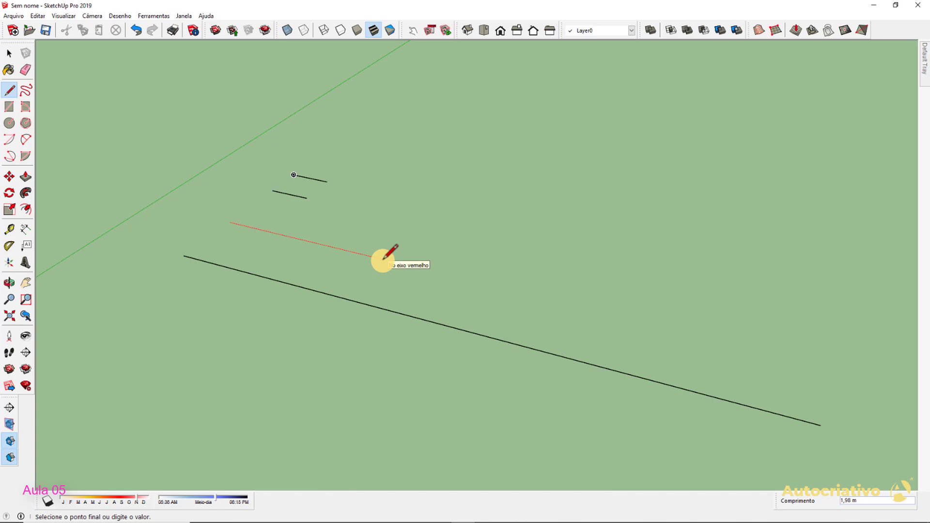
pyautogui.write('0,175')
pyautogui.press('Return')
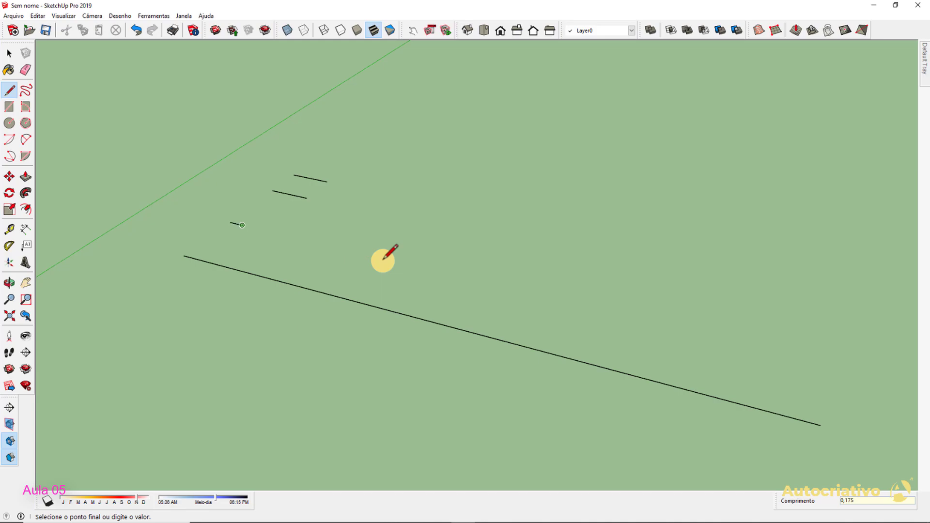
pyautogui.press('space')
# Measure the 0,175 m line from endpoint to endpoint with the Tape Measure
pyautogui.scroll(5, 235, 225)
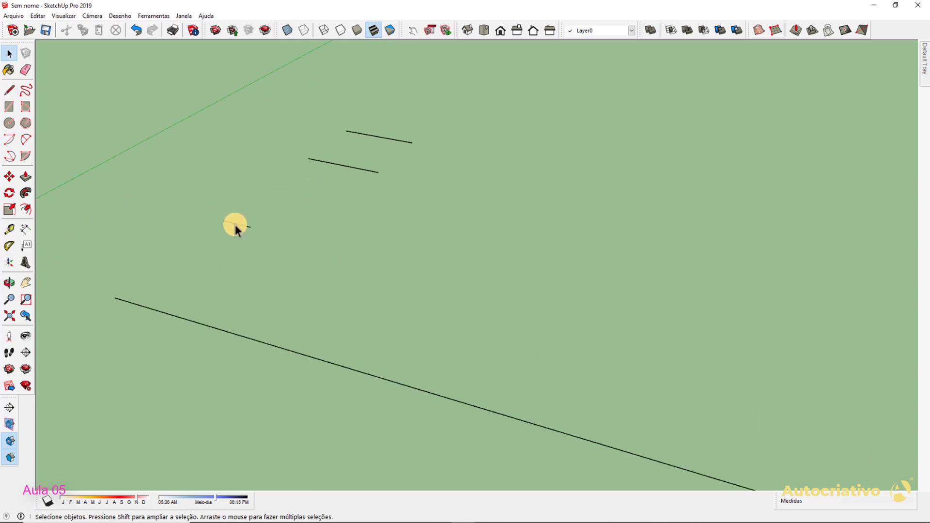
pyautogui.moveTo(235, 225); pyautogui.dragTo(318, 278, button='middle')
pyautogui.press('t')
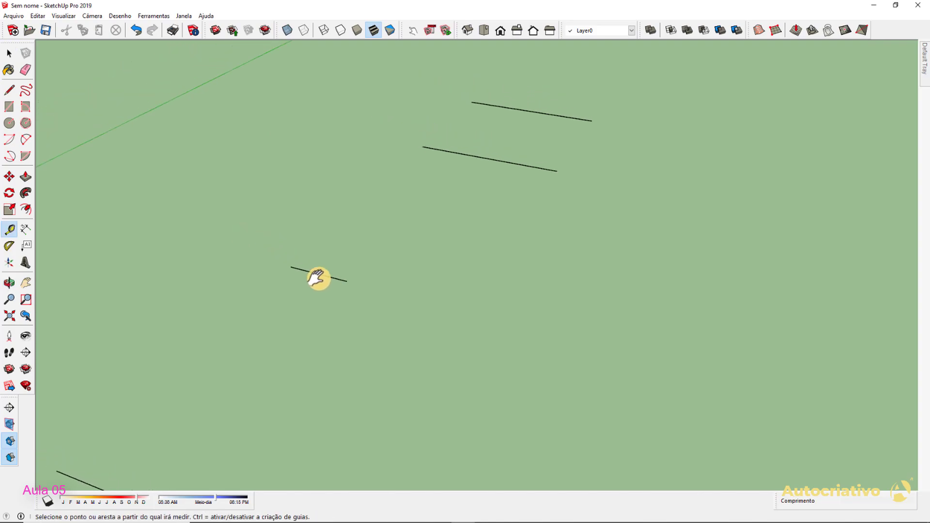
pyautogui.click(291, 267)
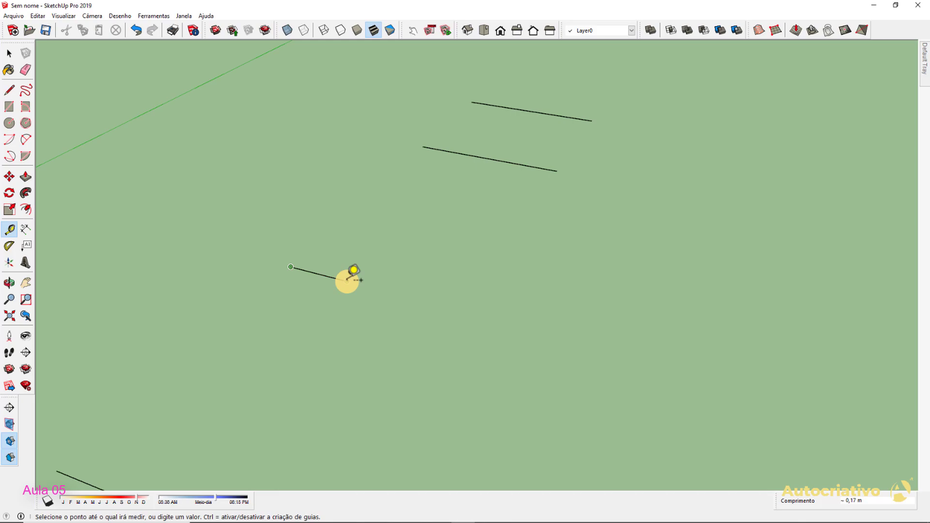
pyautogui.press('space')
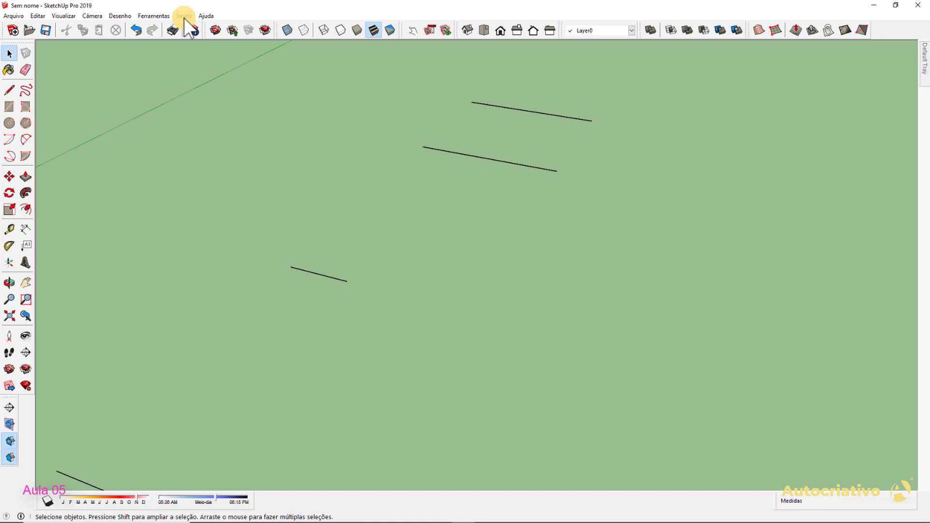
# Set the model's length display precision to three decimal places (0,000 m) in the unit settings
pyautogui.click(184, 17)
pyautogui.click(228, 66)
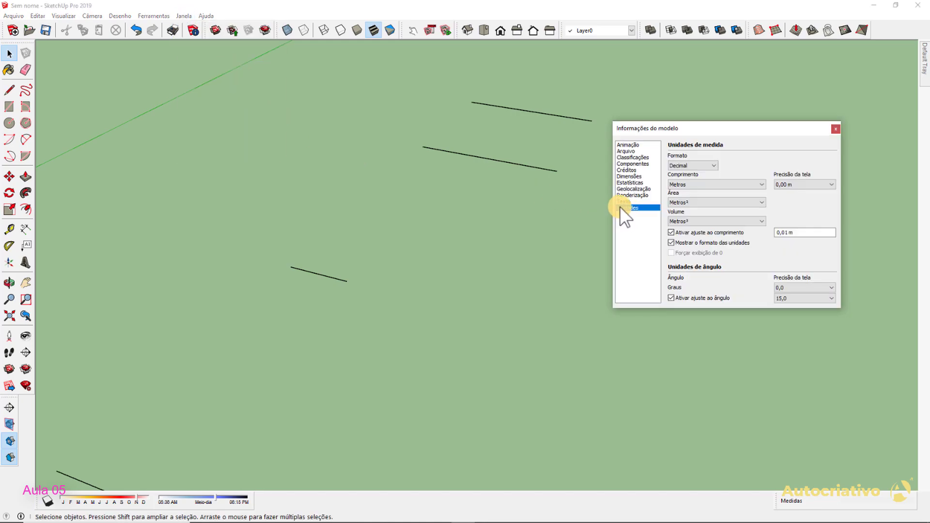
pyautogui.click(787, 185)
pyautogui.click(815, 185)
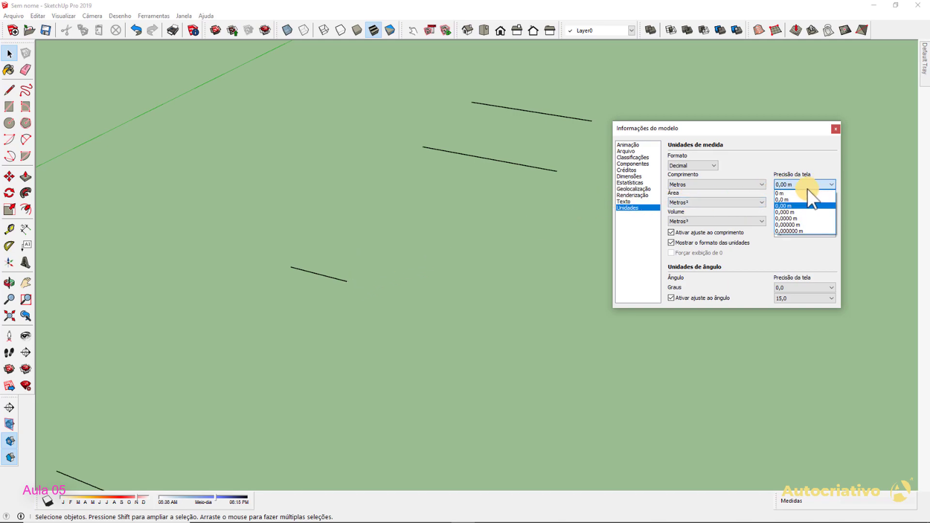
pyautogui.click(792, 210)
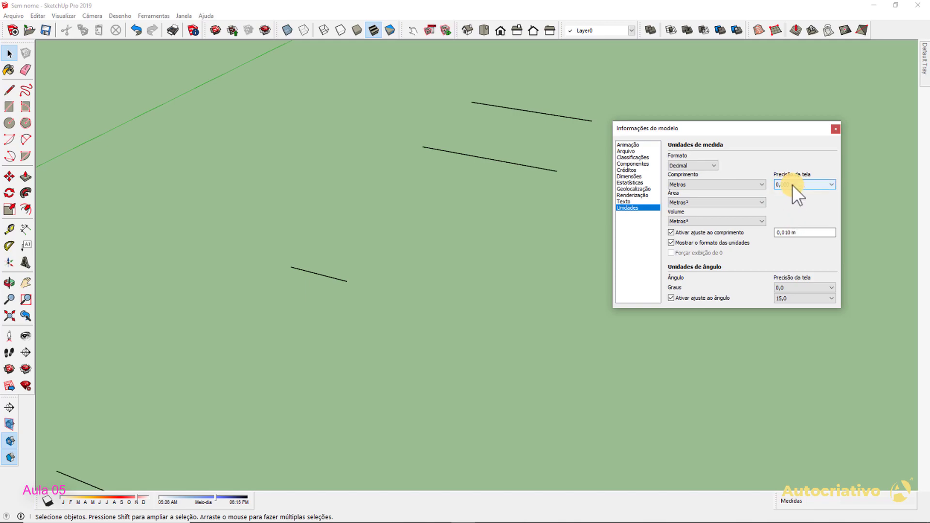
pyautogui.click(833, 132)
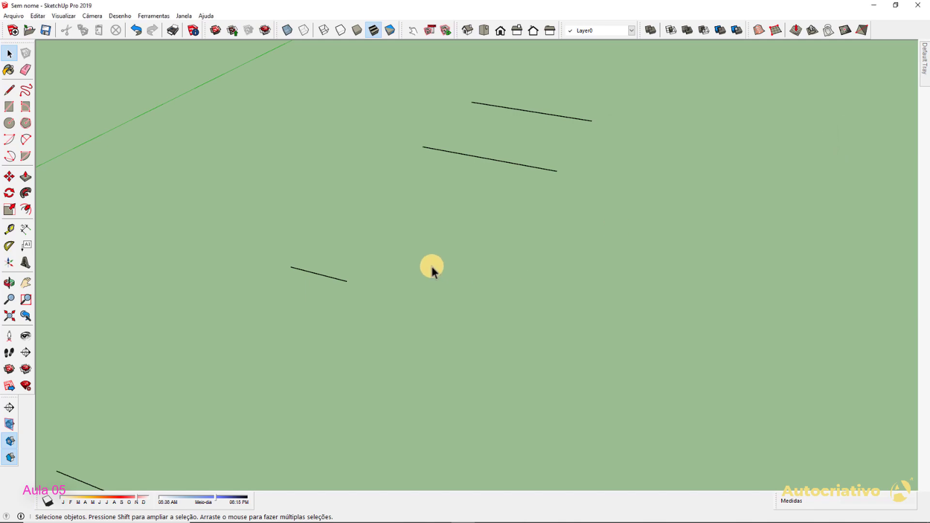
# Measure the 0,175 m line again with the Tape Measure using the three-decimal precision
pyautogui.press('t')
pyautogui.click(292, 266)
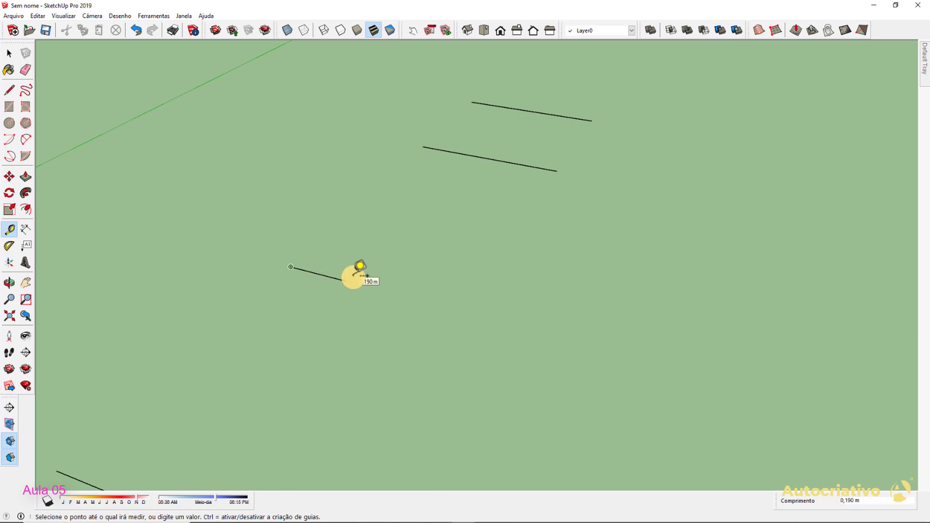
pyautogui.click(388, 270)
pyautogui.scroll(-6, 393, 261)
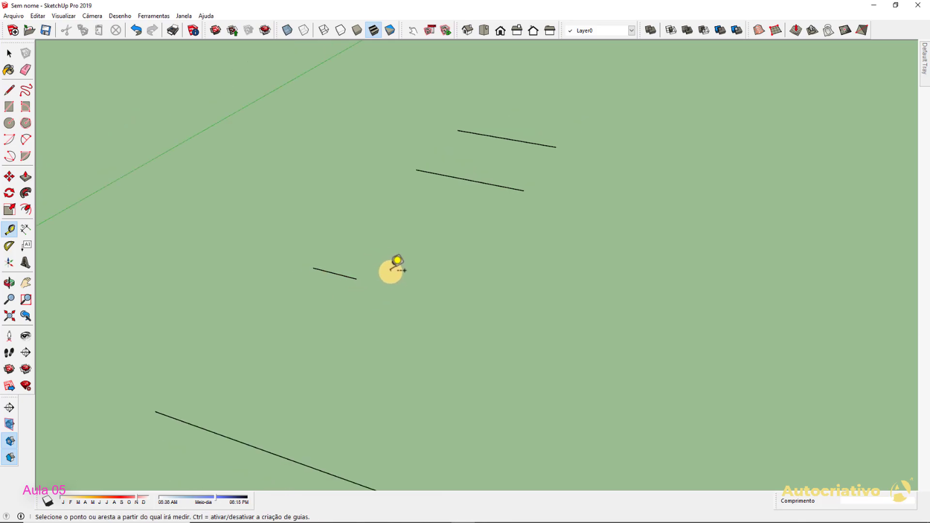
pyautogui.press('space')
# Draw a line 0,80 m long in the red axis direction behind the two 0,50 m lines
pyautogui.scroll(-5, 403, 291)
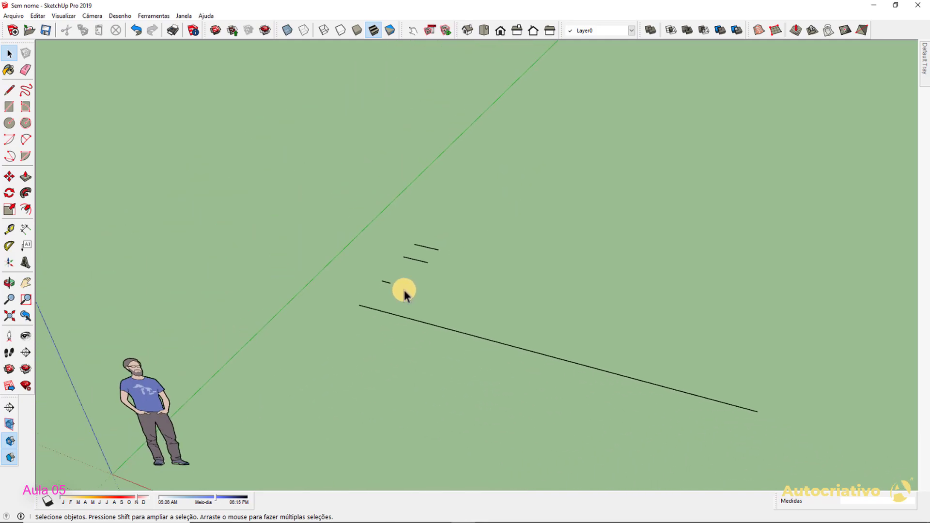
pyautogui.moveTo(529, 315); pyautogui.dragTo(358, 262, button='middle')
pyautogui.moveTo(407, 292)
pyautogui.mouseDown(button='middle')
pyautogui.moveTo(413, 270)
pyautogui.moveTo(408, 282)
pyautogui.mouseUp(button='middle')
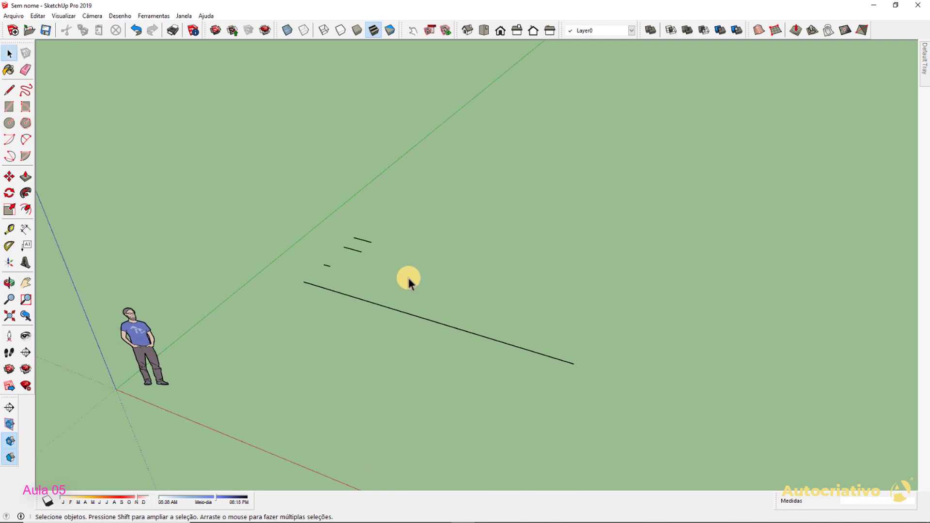
pyautogui.moveTo(413, 280); pyautogui.dragTo(426, 265, button='middle')
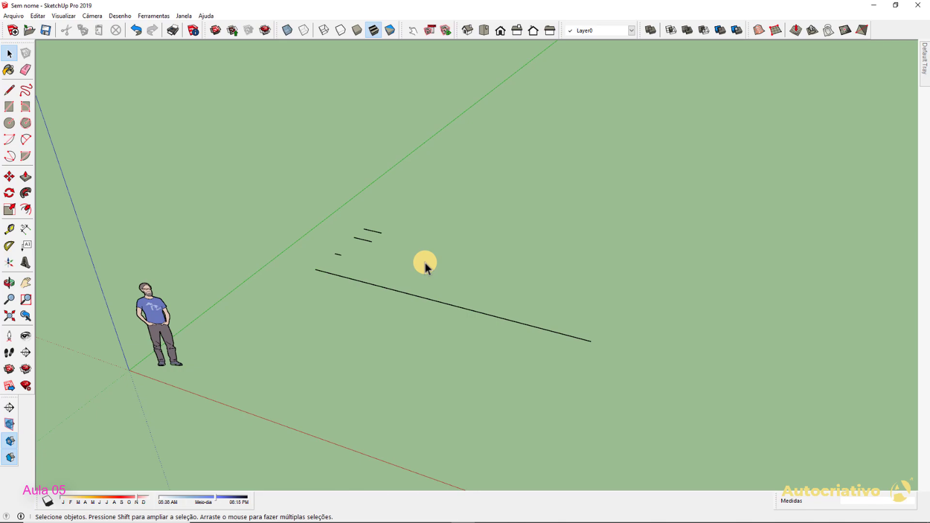
pyautogui.press('l')
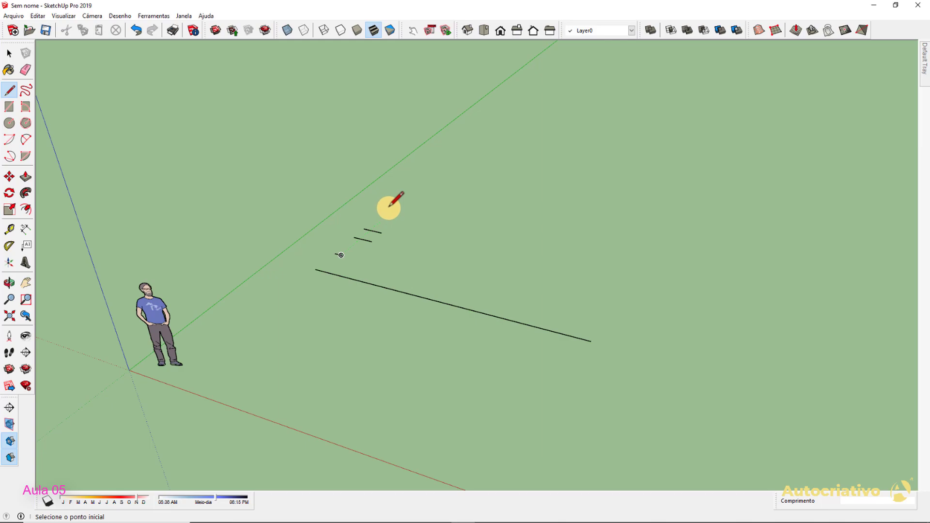
pyautogui.scroll(3, 391, 213)
pyautogui.click(407, 201)
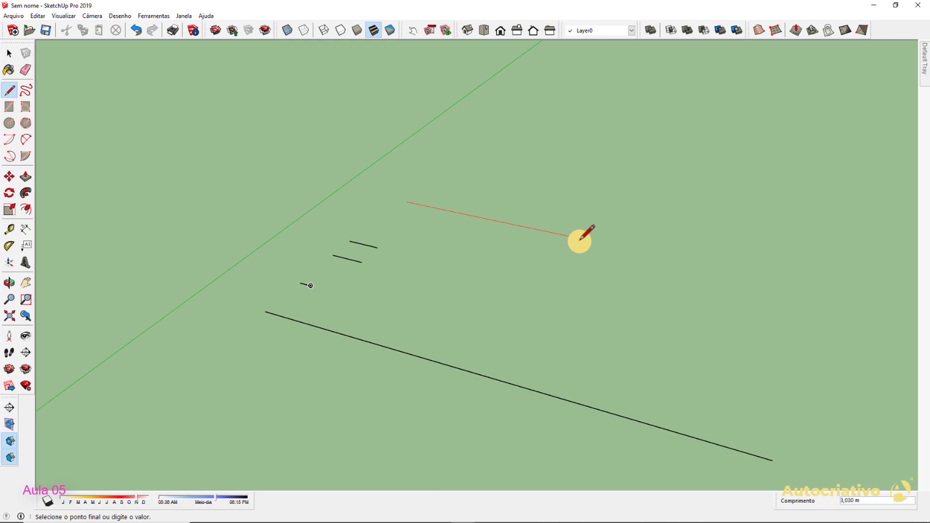
pyautogui.write('0,80')
pyautogui.press('Return')
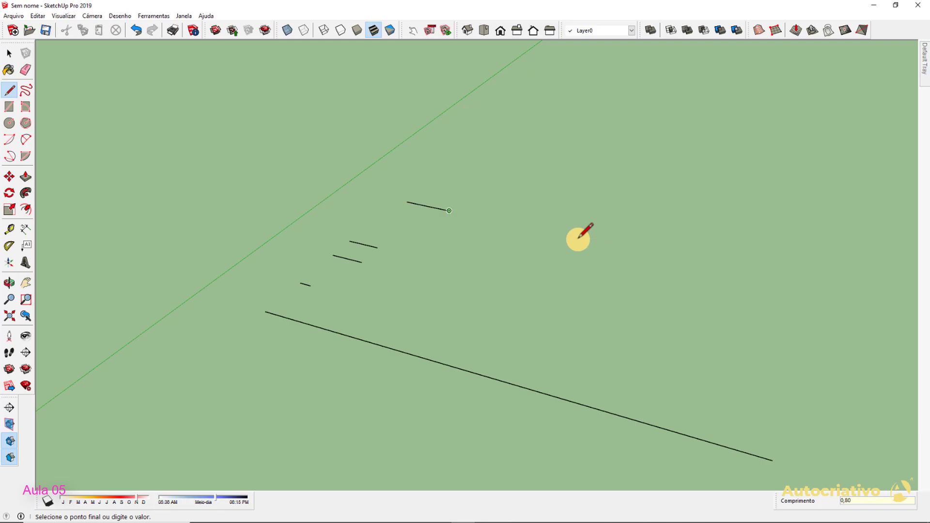
pyautogui.press('space')
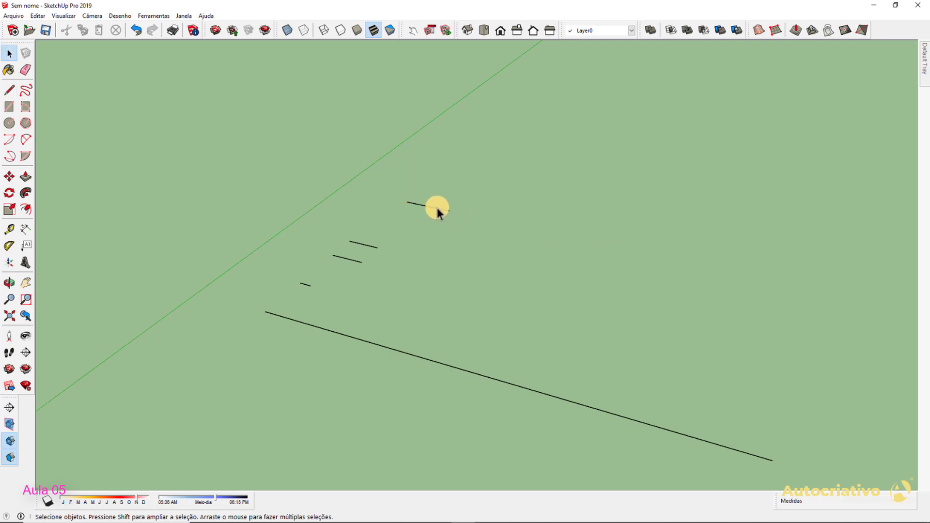
# Measure the rearmost line from endpoint to endpoint with the Tape Measure
pyautogui.press('t')
pyautogui.click(407, 202)
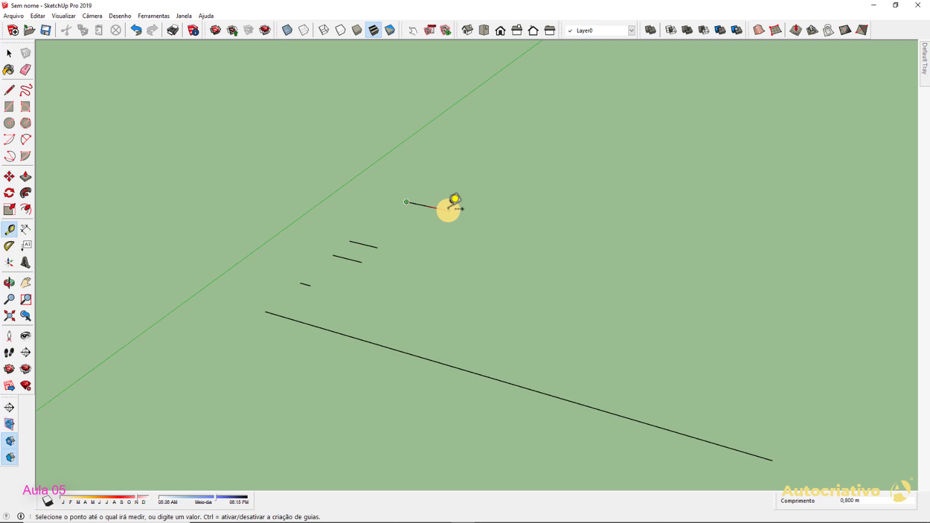
pyautogui.press('space')
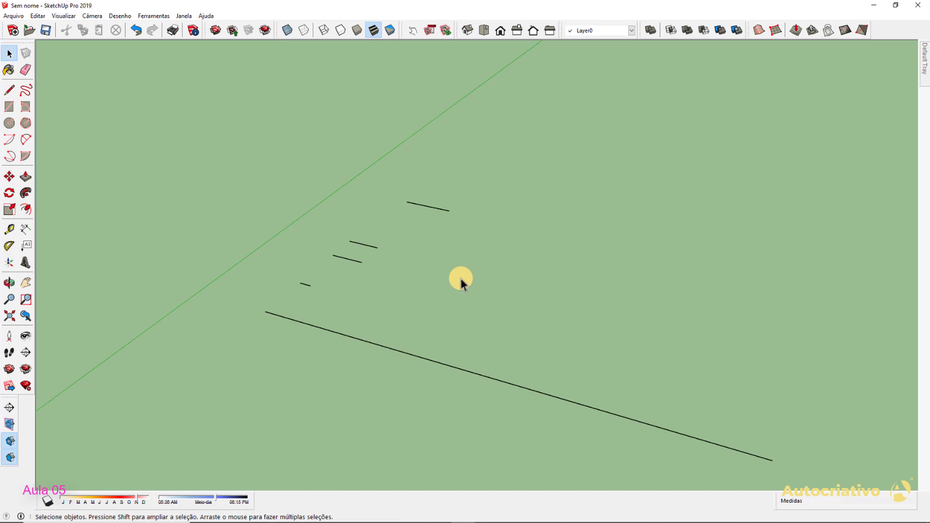
# Draw another line in the red axis direction behind the 0,80 m line, entering its length in centimetres as 80cm
pyautogui.press('l')
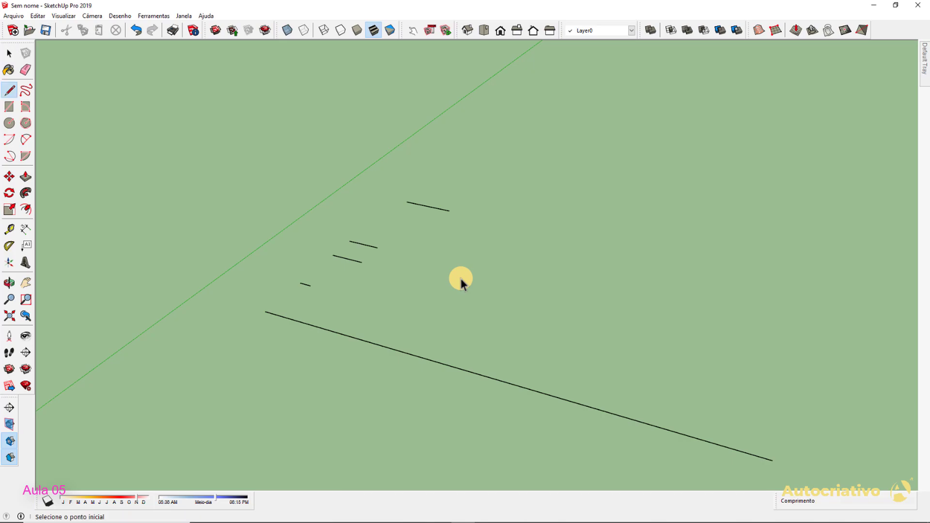
pyautogui.click(429, 184)
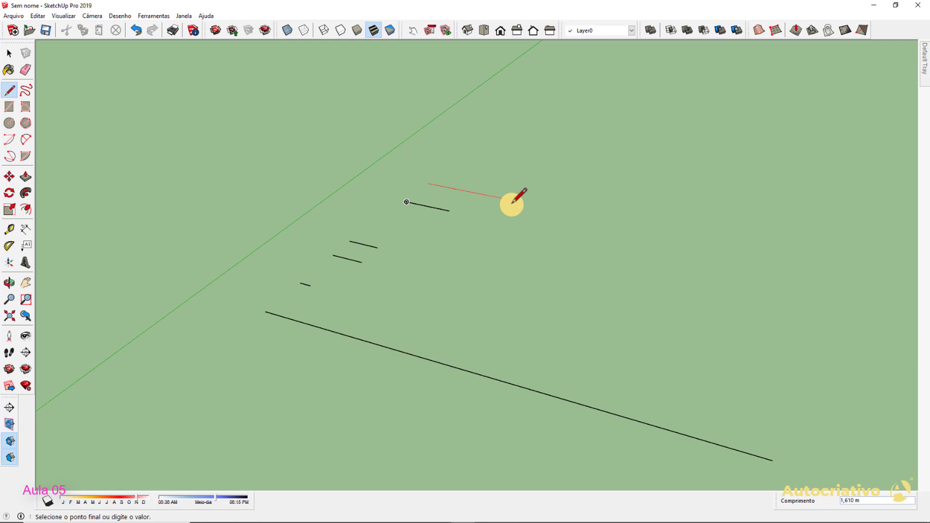
pyautogui.write('80cm')
pyautogui.press('Return')
pyautogui.press('space')
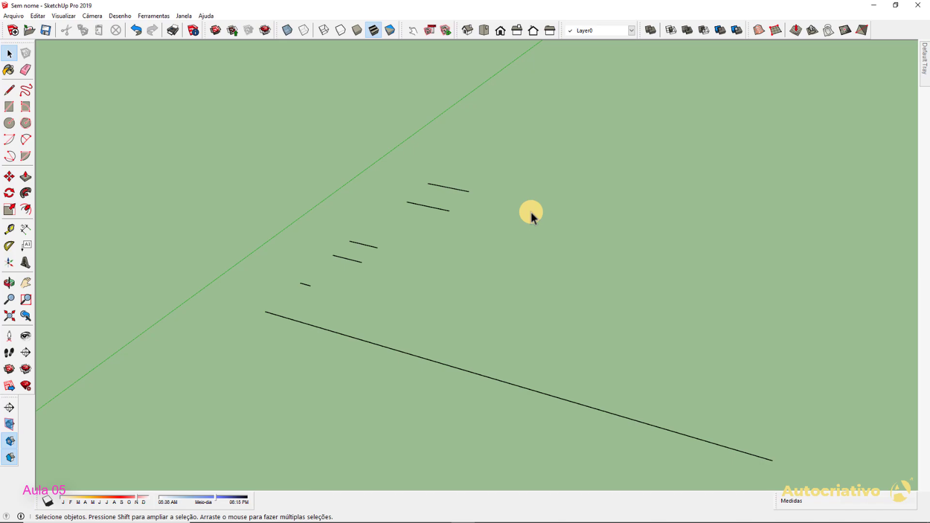
# Measure the 0,80 m line and the 80 cm line behind it with the Tape Measure to compare their lengths
pyautogui.press('t')
pyautogui.click(406, 202)
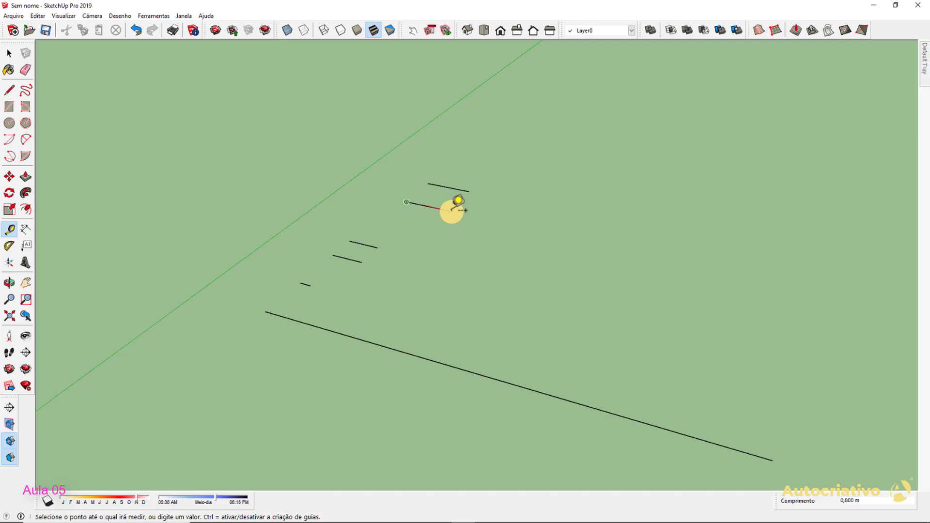
pyautogui.click(452, 211)
pyautogui.scroll(2, 450, 205)
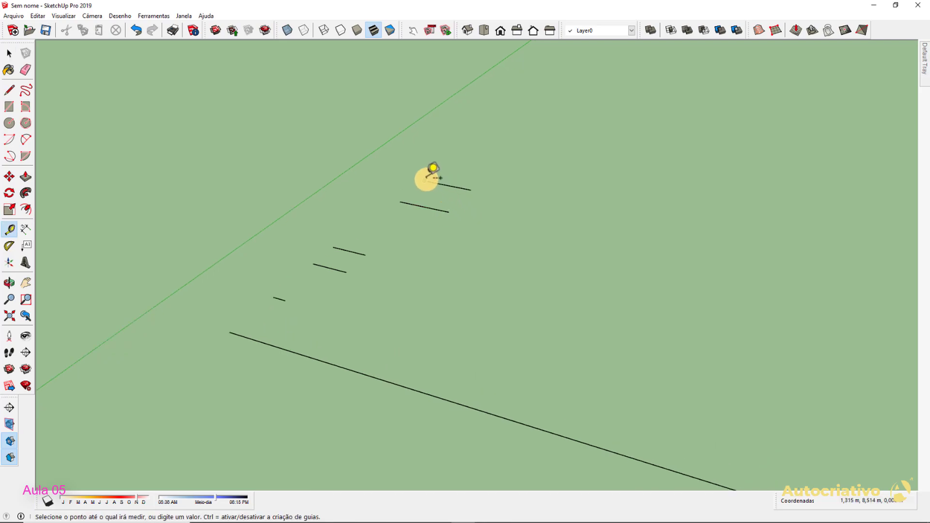
pyautogui.click(425, 180)
pyautogui.press('space')
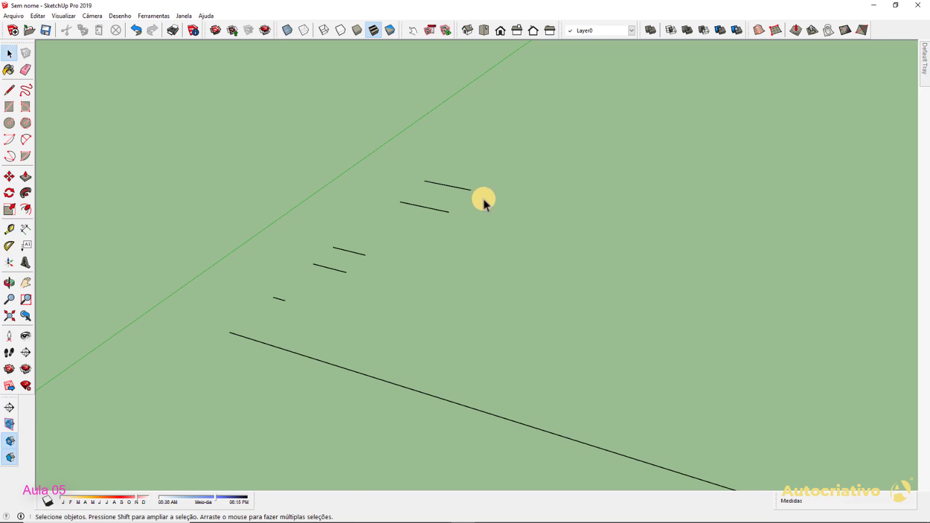
# Draw one more line in the red axis direction behind the 80 cm line, matching its length
pyautogui.keyDown('shift'); pyautogui.moveTo(505, 210); pyautogui.dragTo(468, 280, button='middle'); pyautogui.keyUp('shift')
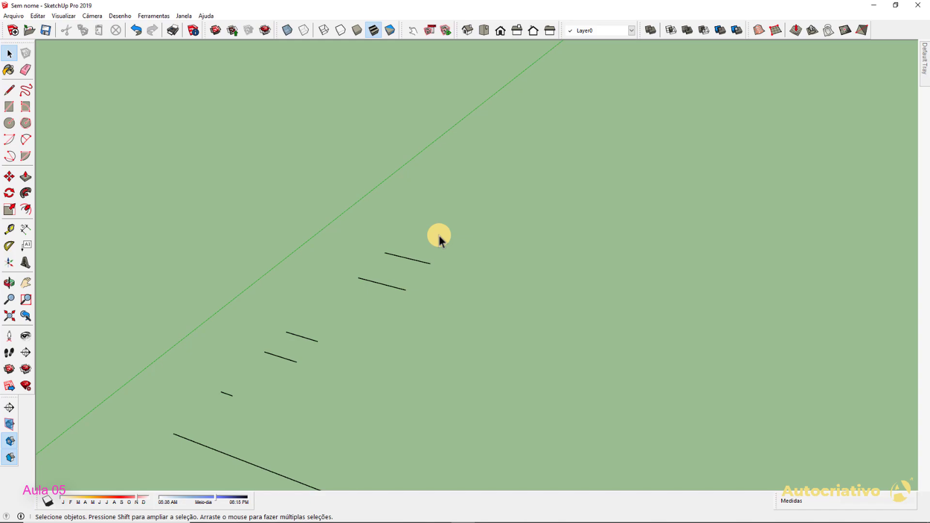
pyautogui.press('l')
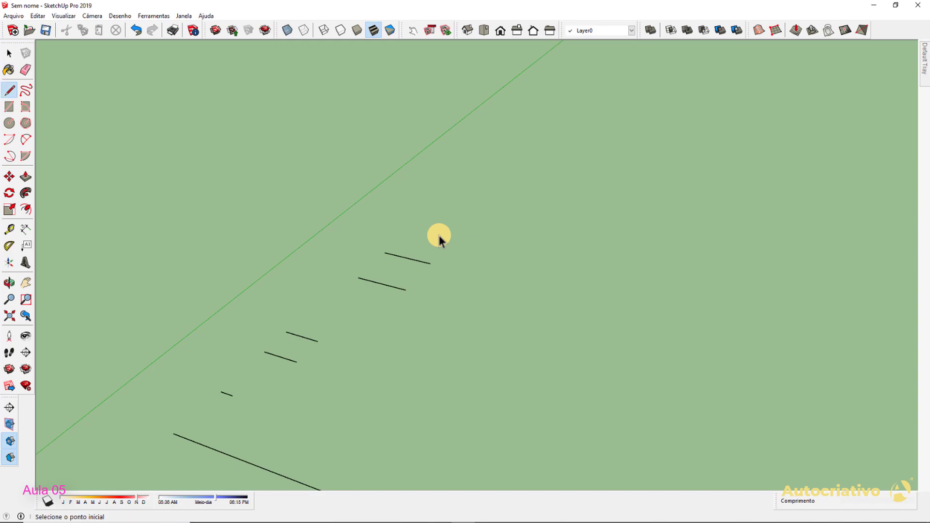
pyautogui.click(408, 232)
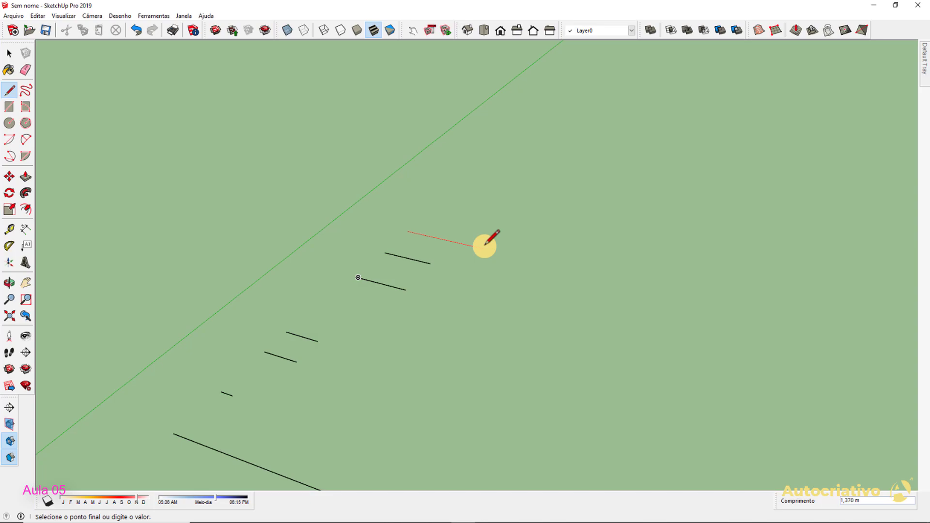
pyautogui.write('8')
pyautogui.press('Return')
pyautogui.press('space')
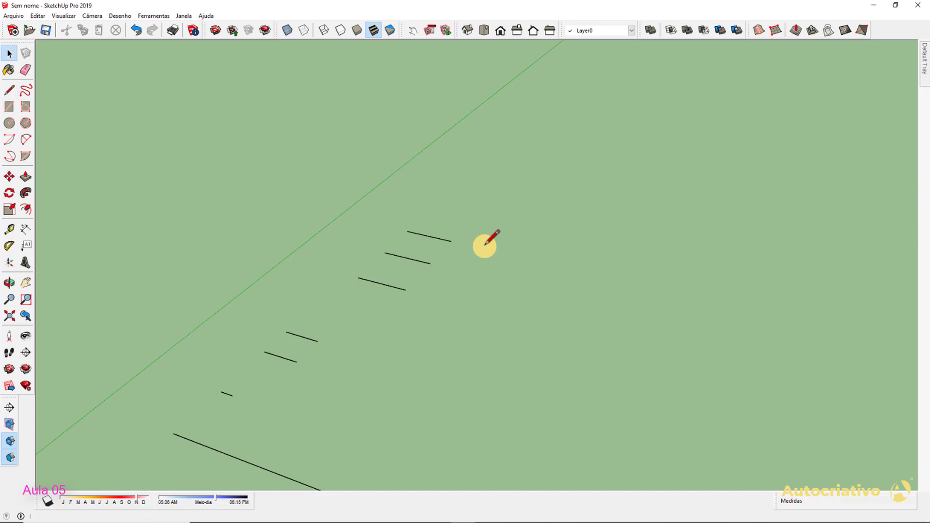
# Measure the rearmost line from endpoint to endpoint with the Tape Measure, and select the lines in front to compare them
pyautogui.press('t')
pyautogui.click(421, 231)
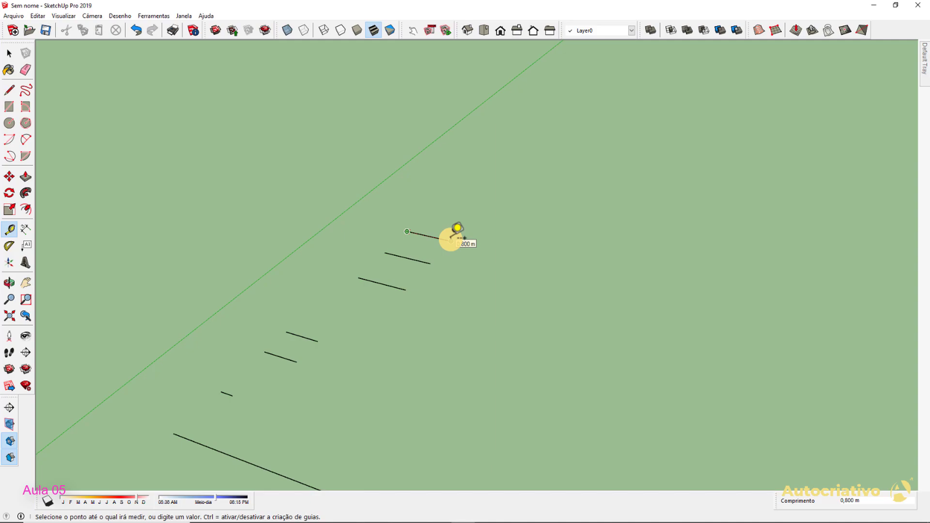
pyautogui.press('space')
pyautogui.click(395, 288)
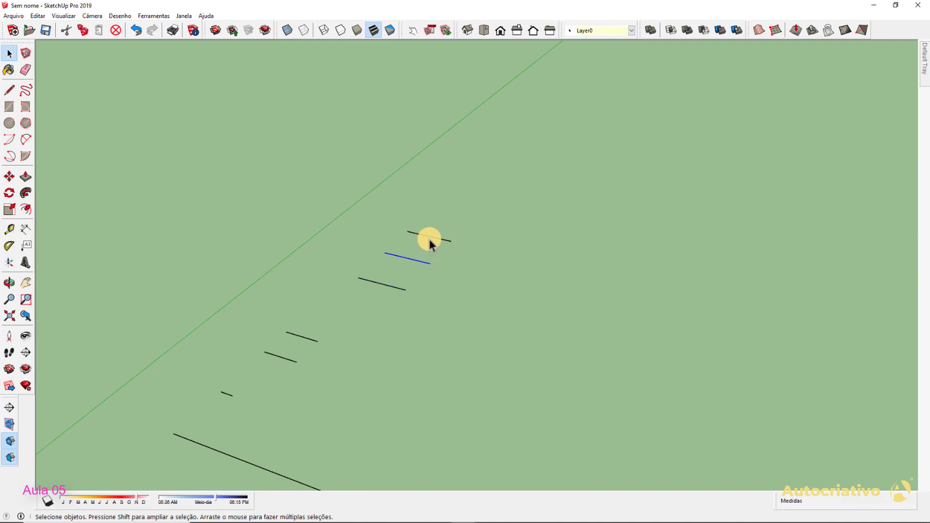
pyautogui.click(466, 264)
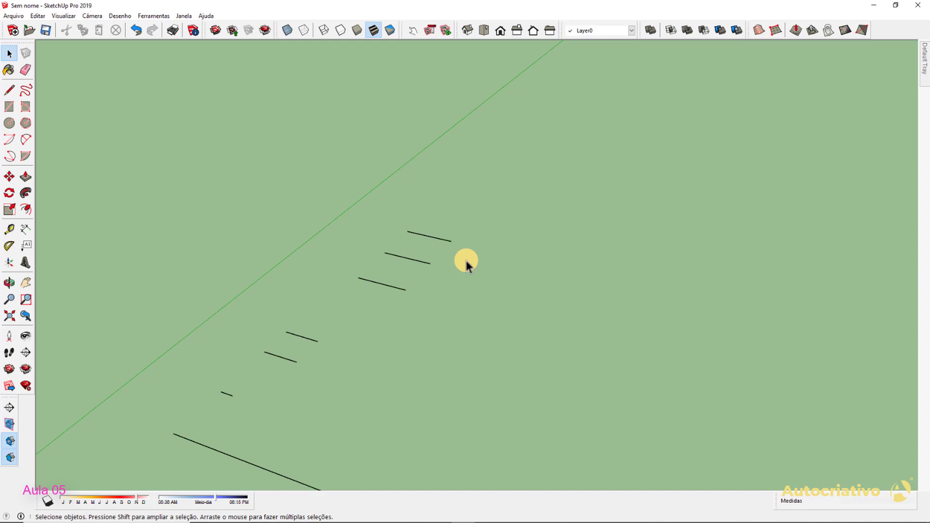
# Draw a separate line in the red axis direction beside the rear group of lines, entering its length as 1
pyautogui.scroll(-5, 466, 261)
pyautogui.keyDown('shift'); pyautogui.moveTo(503, 318); pyautogui.dragTo(470, 301, button='middle'); pyautogui.keyUp('shift')
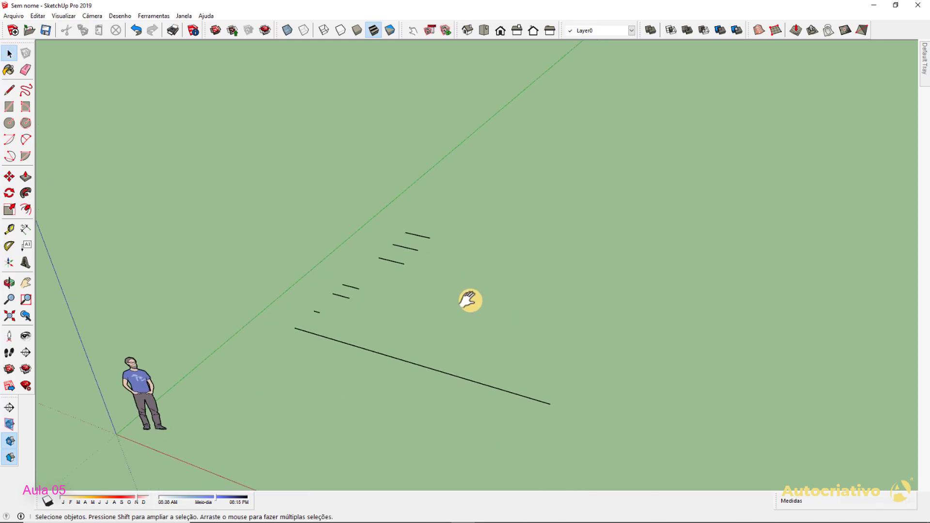
pyautogui.press('l')
pyautogui.click(464, 277)
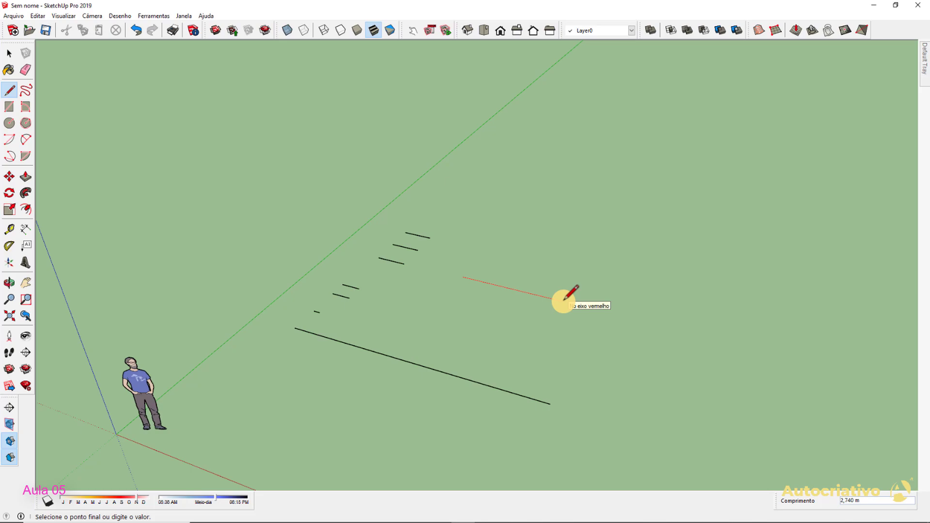
pyautogui.write('1')
pyautogui.press('Return')
pyautogui.press('space')
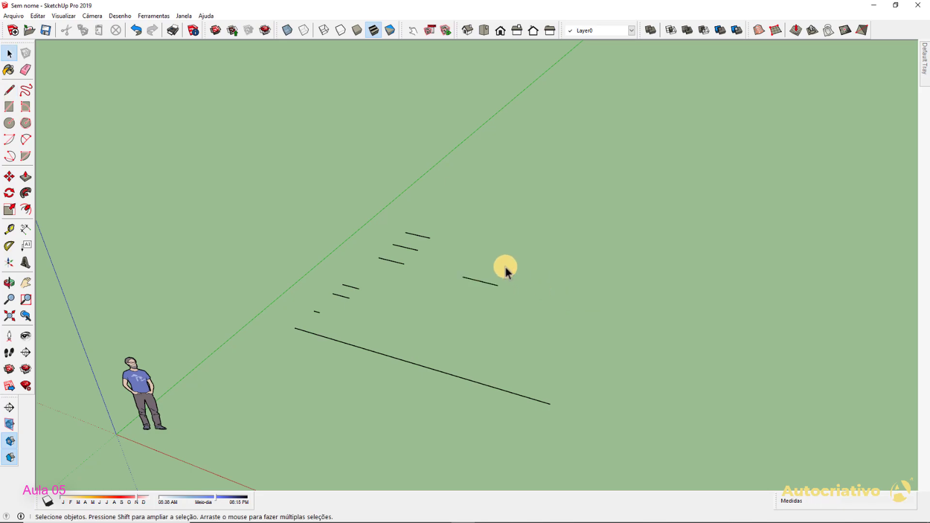
# Draw a line in the red axis direction behind the 1 m line, entering its length in centimetres as 100cm
pyautogui.press('l')
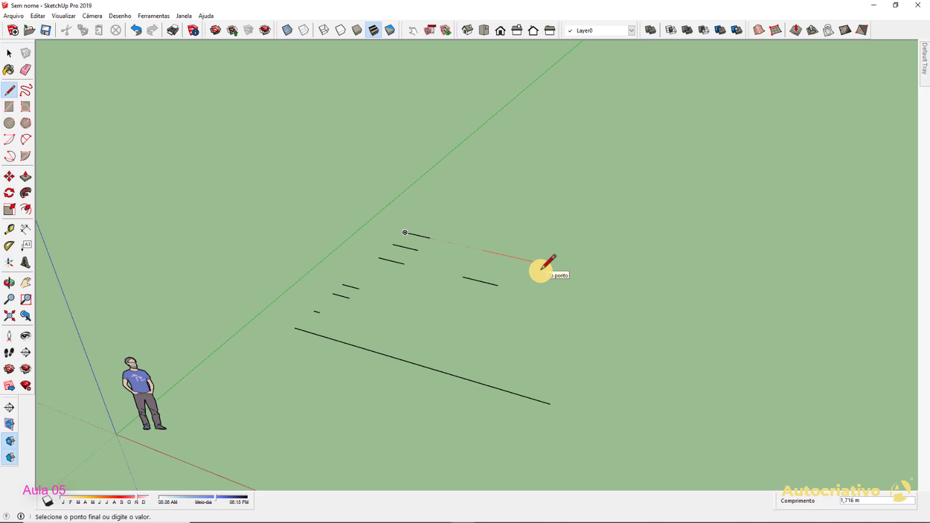
pyautogui.write('100cm')
pyautogui.press('Return')
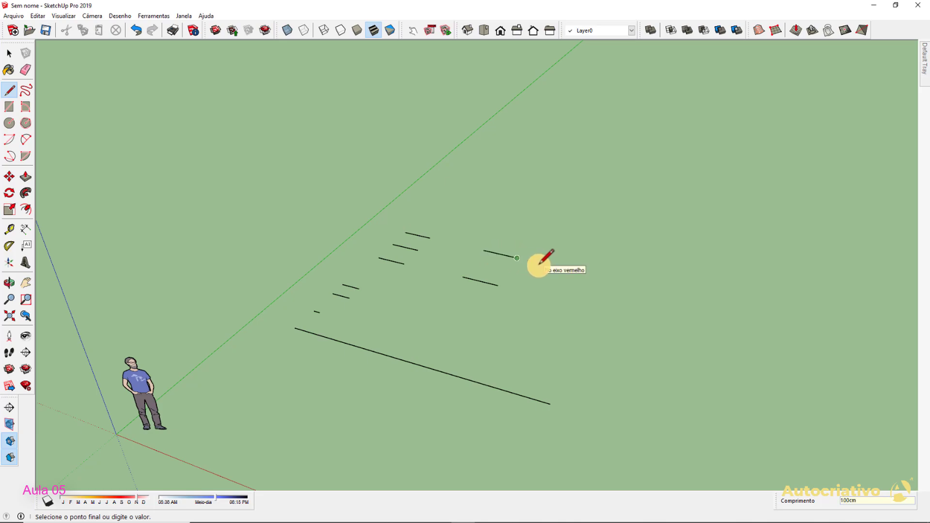
pyautogui.press('space')
# Draw a third line in the red axis direction behind the 100 cm line, entering its length in millimetres as 1000mm
pyautogui.press('l')
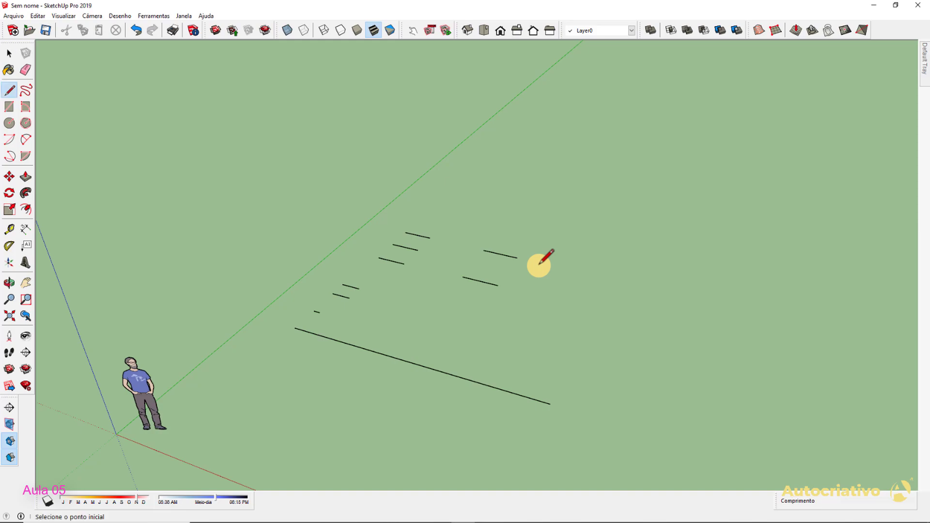
pyautogui.click(509, 224)
pyautogui.write('1000mm')
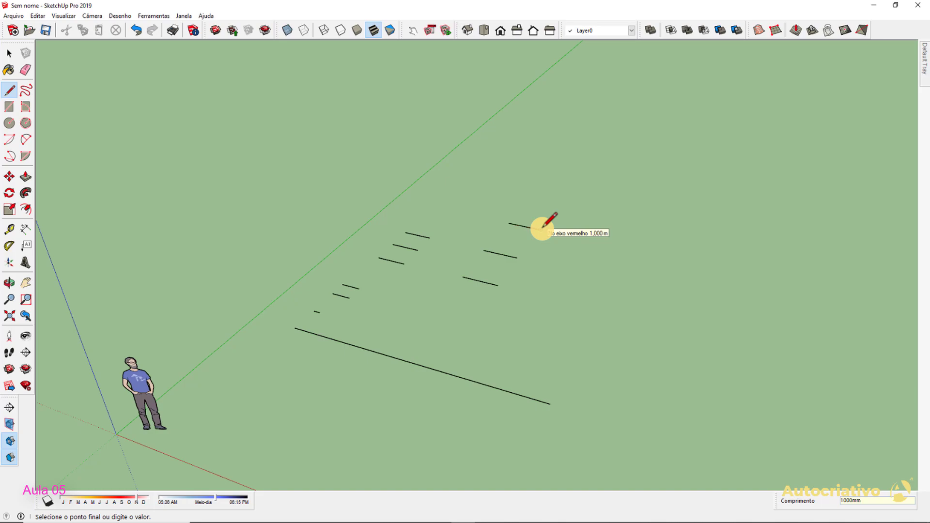
pyautogui.click(541, 228)
pyautogui.press('space')
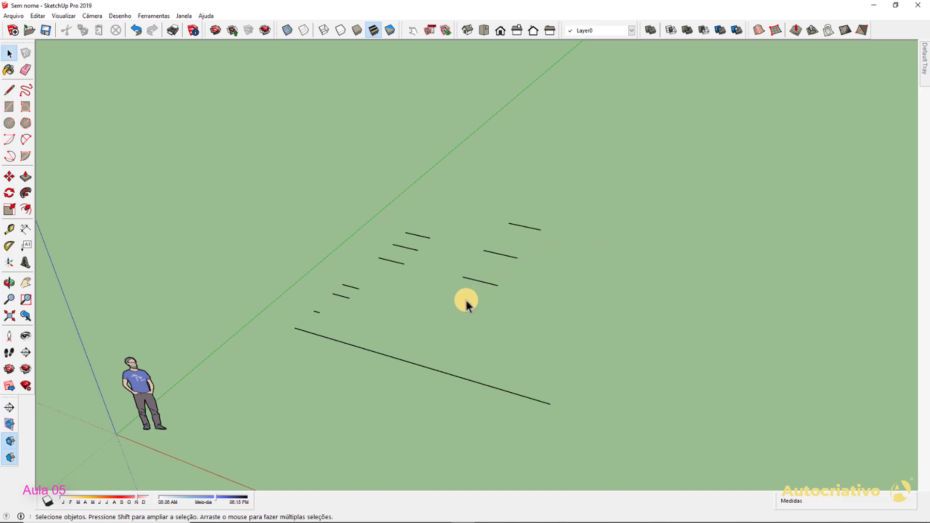
# Select all the practice lines together and delete them, keeping only the human figure
pyautogui.moveTo(466, 305); pyautogui.dragTo(552, 360, button='middle')
pyautogui.moveTo(629, 407); pyautogui.dragTo(323, 193)
pyautogui.press('Delete')
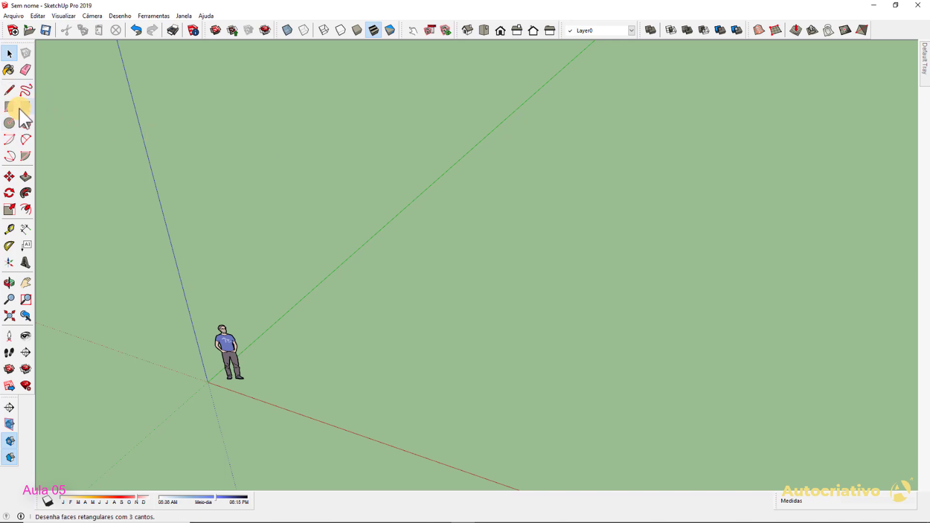
# Start a connected outline on the ground with one edge along the red axis and a 4 m edge along the green axis
pyautogui.press('l')
pyautogui.click(370, 315)
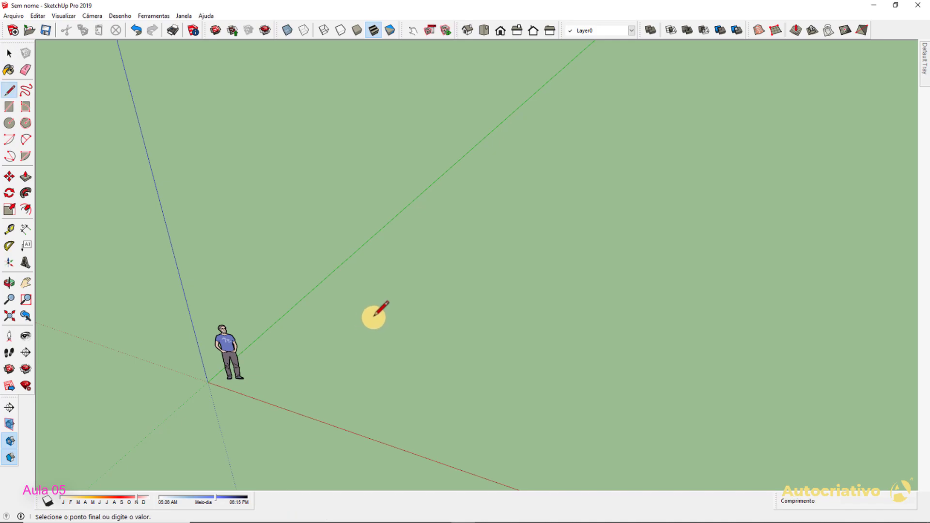
pyautogui.click(505, 352)
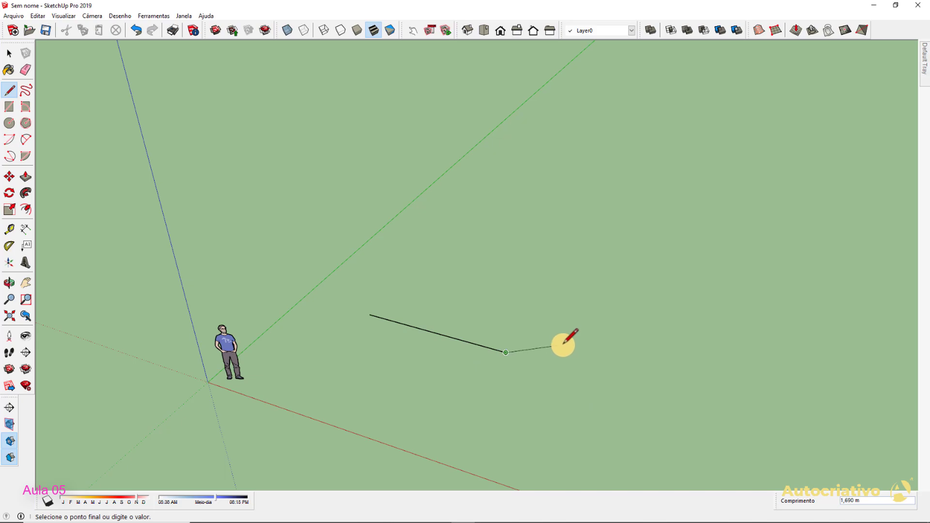
pyautogui.moveTo(554, 291); pyautogui.dragTo(431, 209, button='middle')
pyautogui.scroll(1, 556, 332)
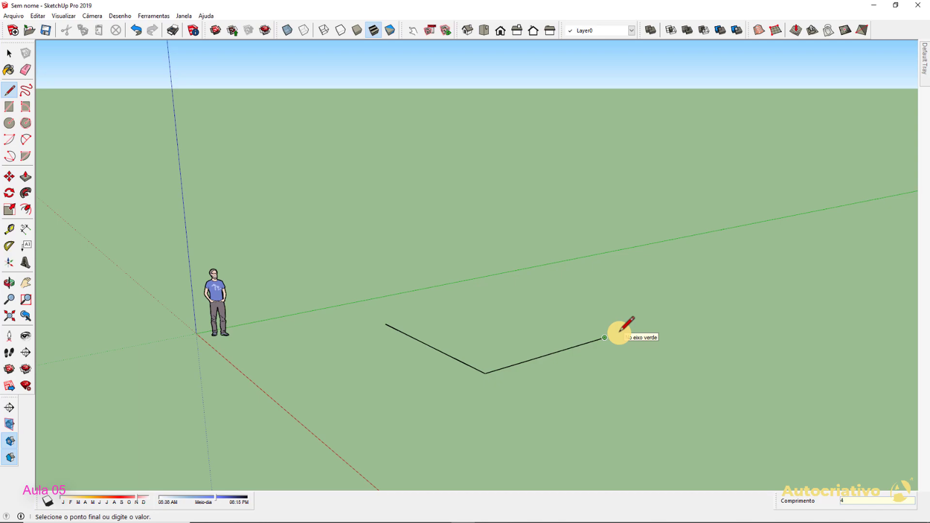
pyautogui.click(619, 333)
# Continue the outline with a 3 m edge back along red, a 1 m green step and another red edge, closing it at the start point
pyautogui.moveTo(587, 303)
pyautogui.mouseDown(button='middle')
pyautogui.moveTo(560, 362)
pyautogui.moveTo(567, 327)
pyautogui.mouseUp(button='middle')
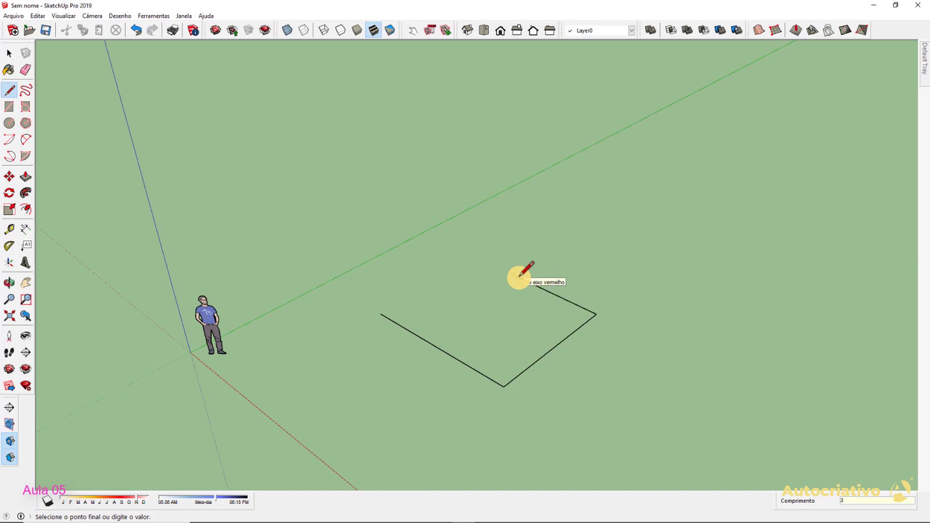
pyautogui.press('Return')
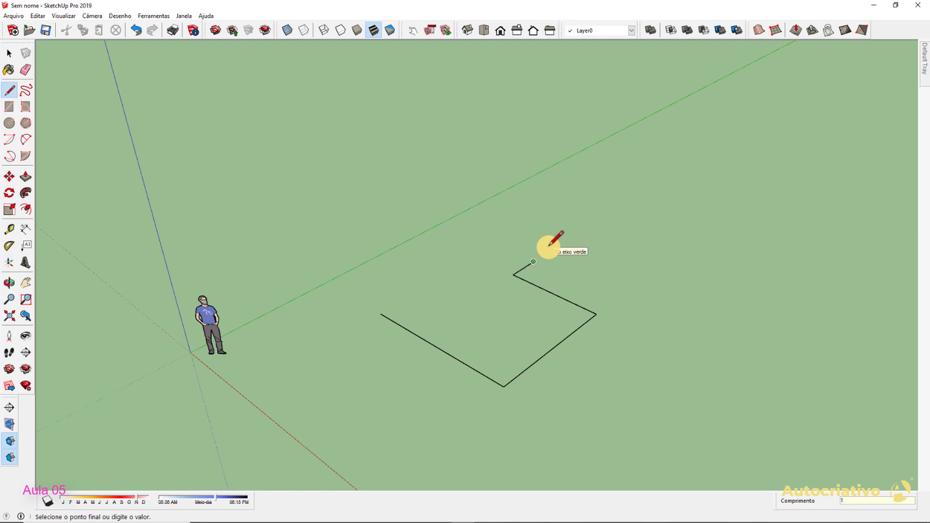
pyautogui.click(497, 245)
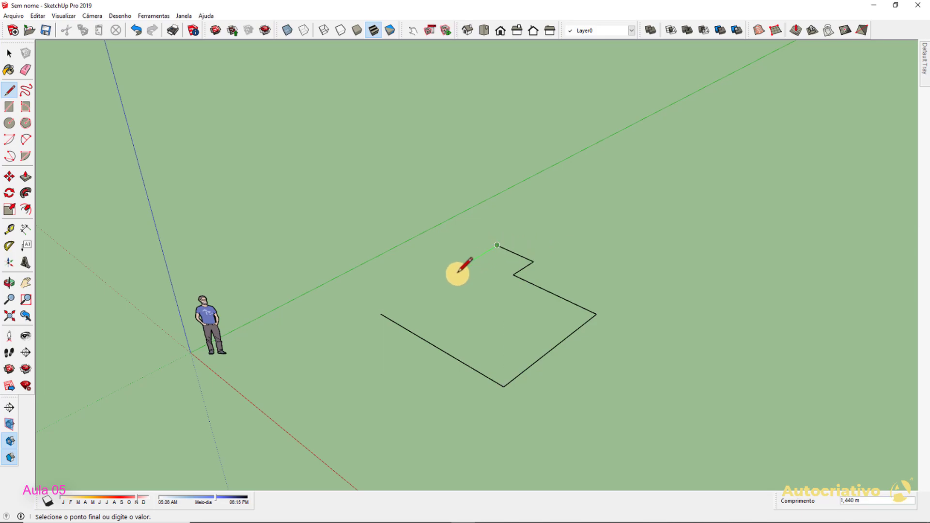
pyautogui.click(381, 314)
pyautogui.press('space')
# Select the face enclosed by the outline to inspect it, and clear the selection
pyautogui.click(533, 318)
pyautogui.moveTo(544, 322); pyautogui.dragTo(484, 367, button='middle')
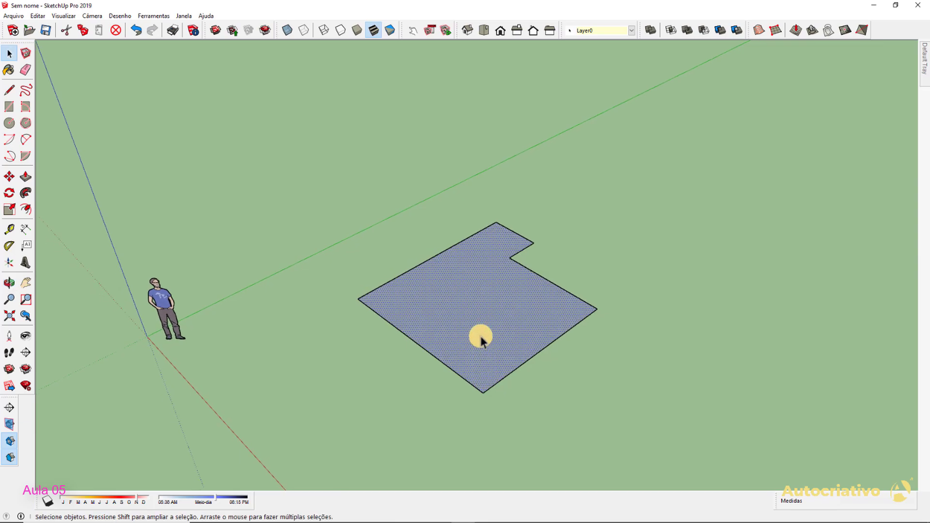
pyautogui.click(620, 270)
pyautogui.keyDown('shift'); pyautogui.moveTo(620, 270); pyautogui.dragTo(584, 270, button='middle'); pyautogui.keyUp('shift')
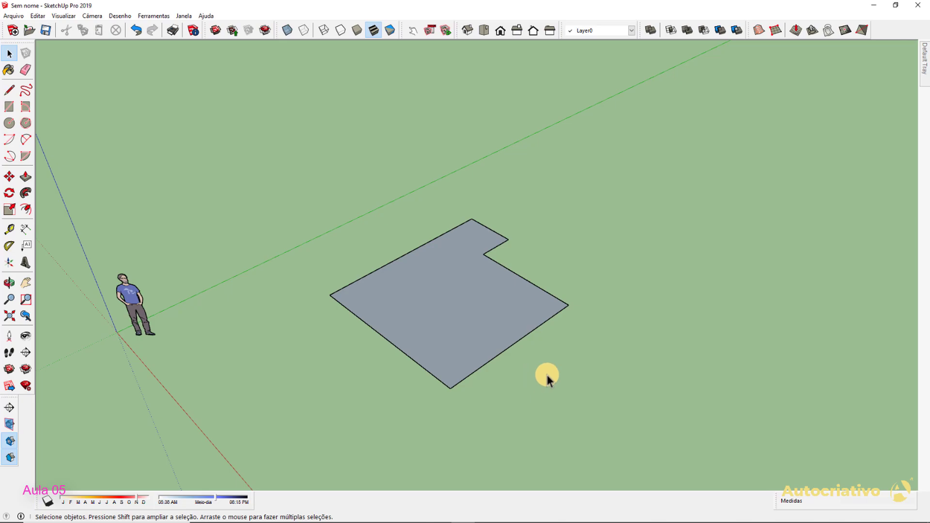
# Measure the long front edge along the green axis from corner to corner with the Tape Measure
pyautogui.press('t')
pyautogui.click(450, 388)
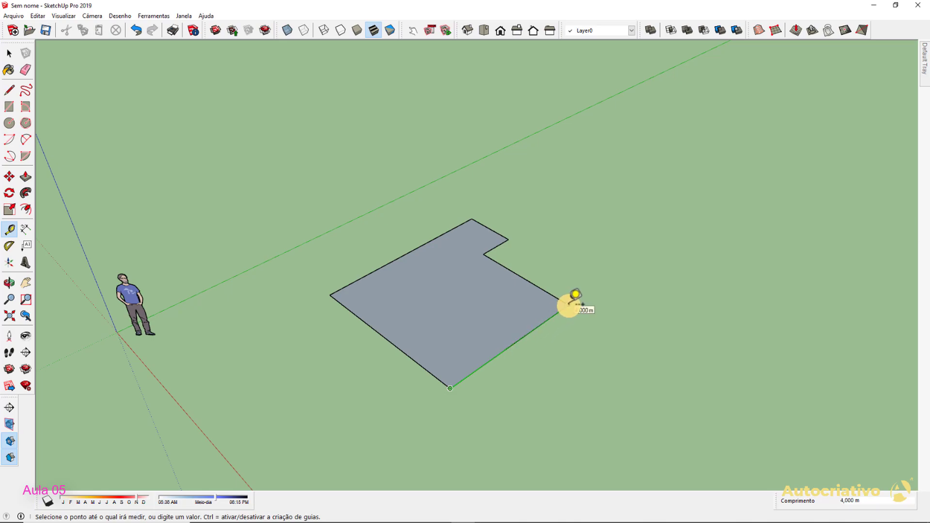
pyautogui.press('space')
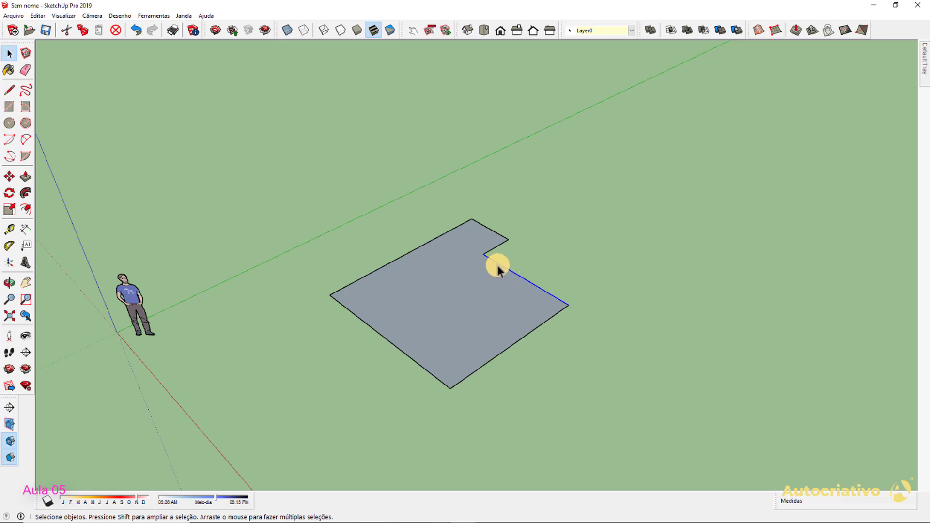
# Select the 3 m edge beside the notch and move it 0,50 m inward along the green axis
pyautogui.scroll(3, 506, 273)
pyautogui.moveTo(517, 308); pyautogui.dragTo(582, 294, button='middle')
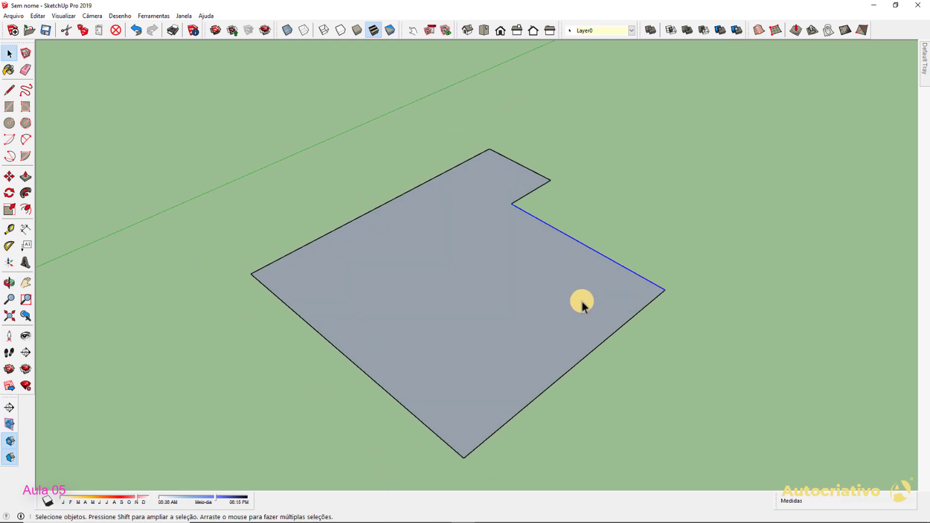
pyautogui.click(10, 178)
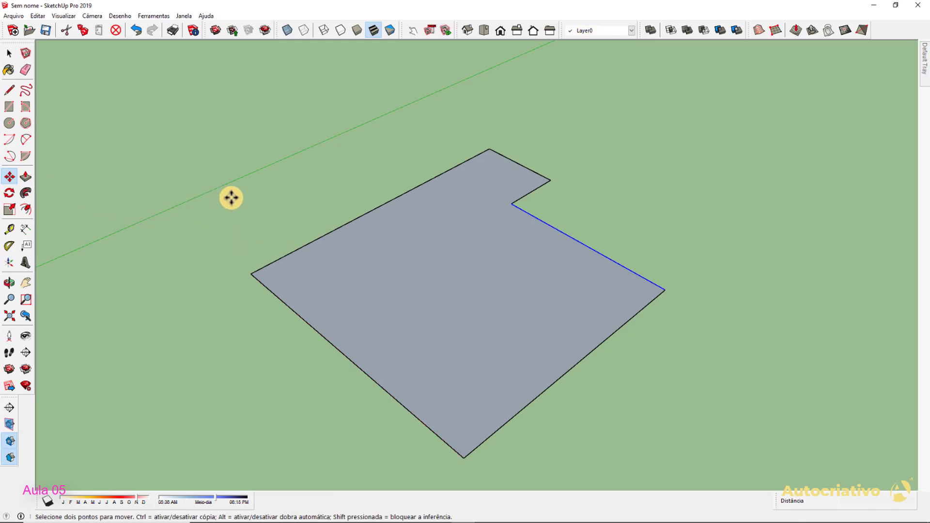
pyautogui.click(667, 291)
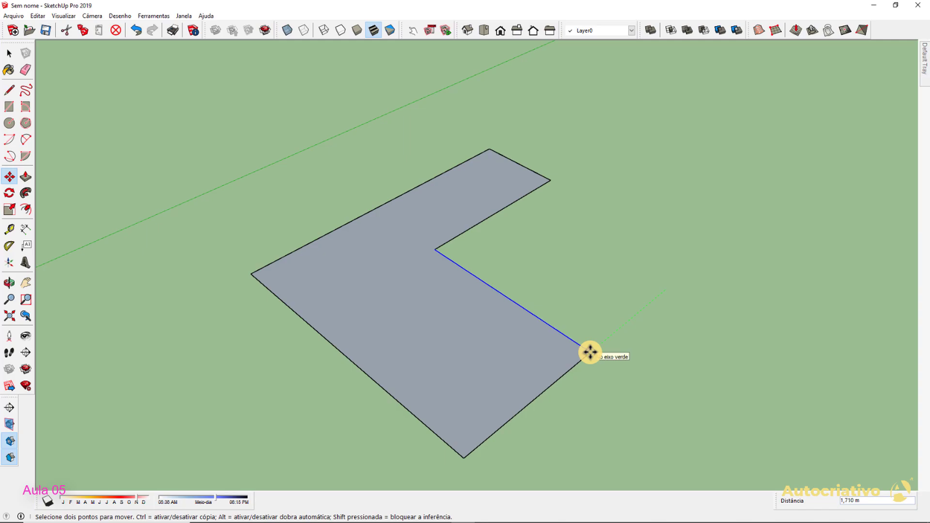
pyautogui.press('Return')
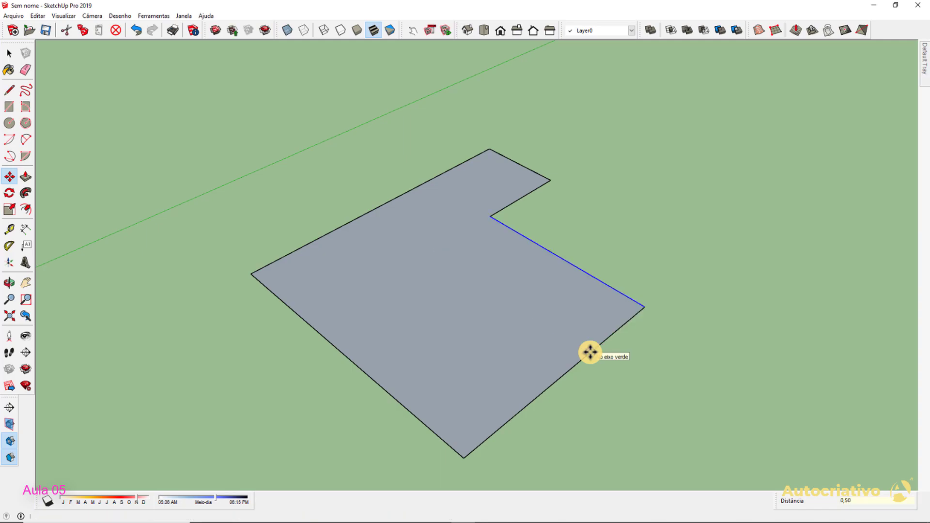
pyautogui.press('space')
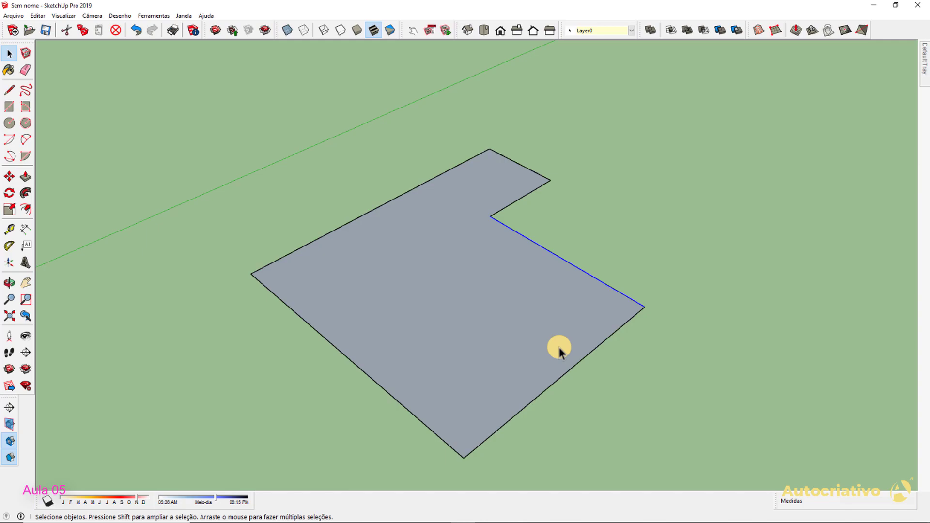
# Measure the shortened front edge along the green axis with the Tape Measure
pyautogui.press('t')
pyautogui.click(464, 458)
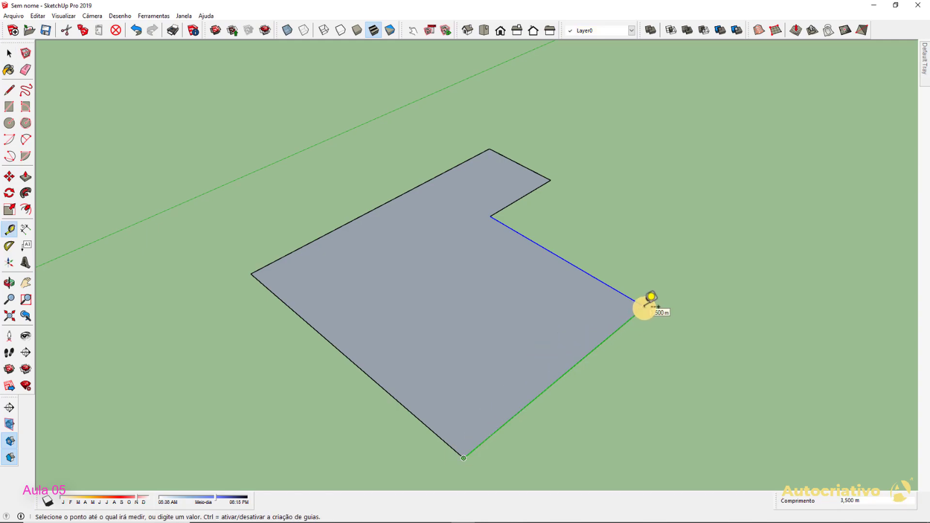
pyautogui.press('space')
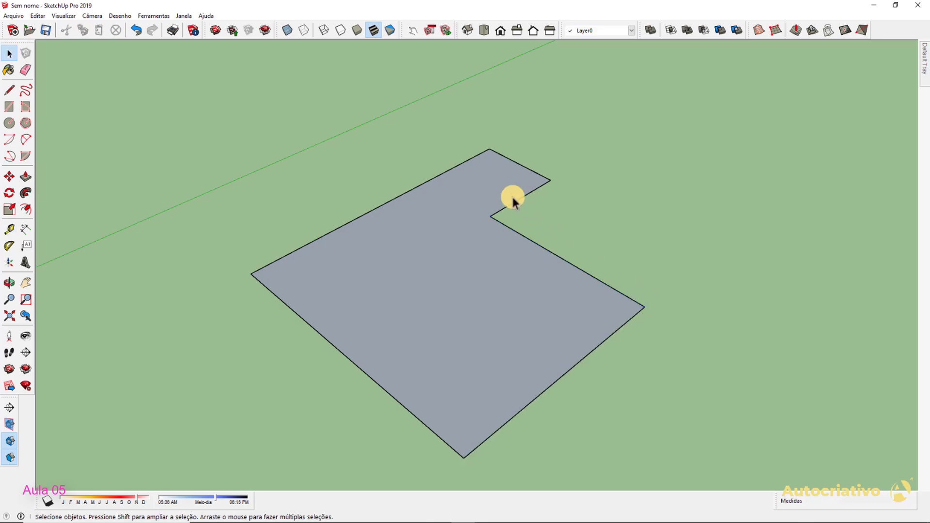
# Move the notch's short green-axis edge outward along the red axis to widen the rear part of the face, and clear the selection
pyautogui.press('m')
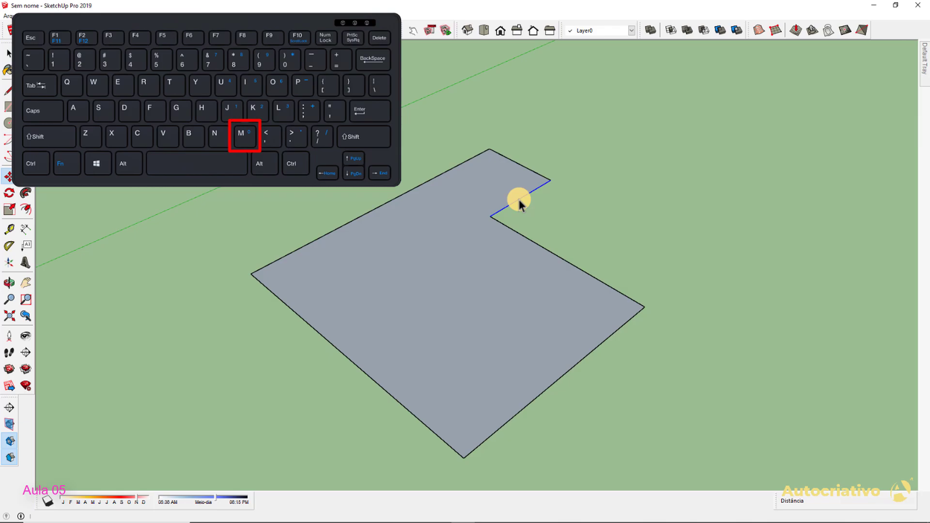
pyautogui.click(506, 205)
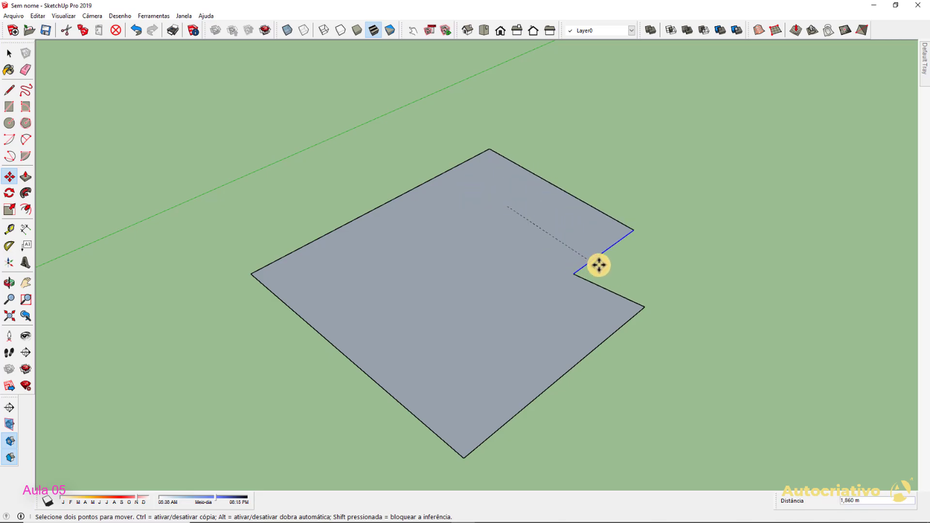
pyautogui.click(611, 271)
pyautogui.press('space')
pyautogui.click(660, 281)
pyautogui.moveTo(689, 280); pyautogui.dragTo(523, 232, button='middle')
pyautogui.scroll(-5, 543, 287)
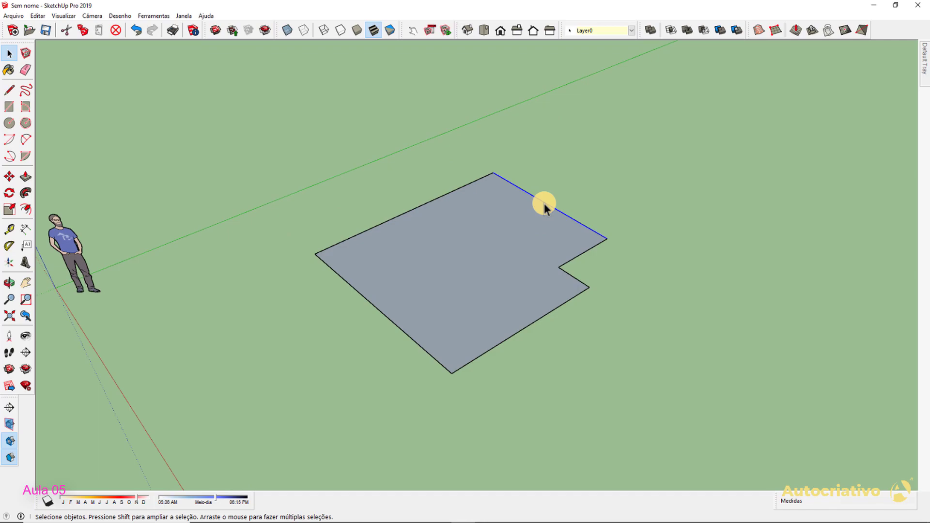
pyautogui.press('shift')
pyautogui.press('shift')
pyautogui.press('shift')
pyautogui.press('shift')
pyautogui.press('shift')
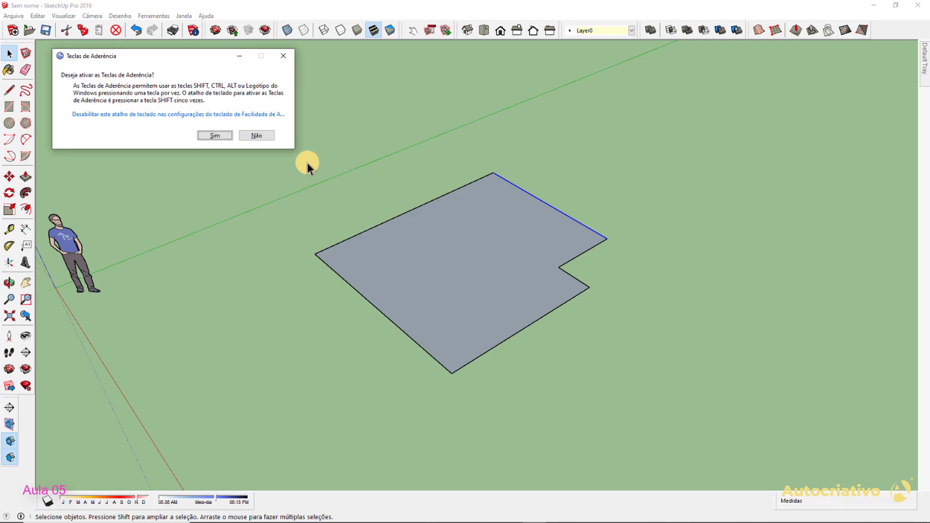
pyautogui.click(281, 56)
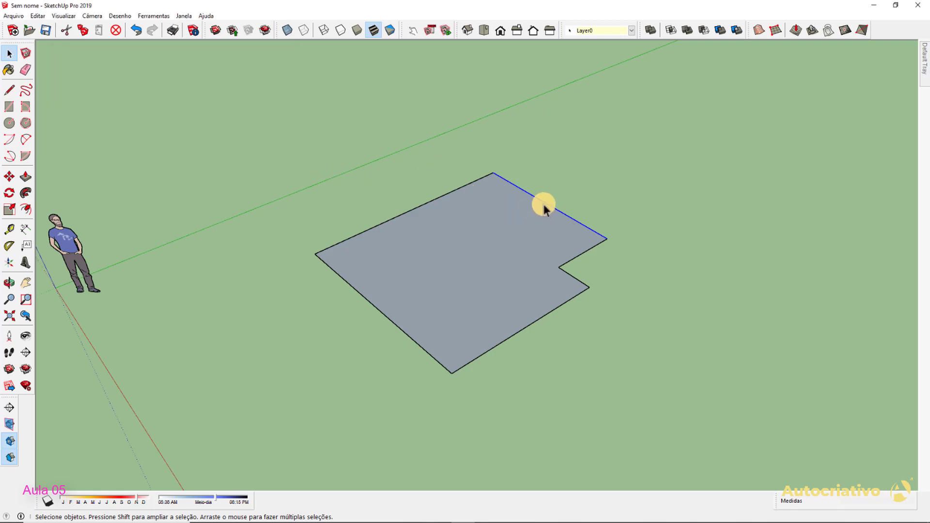
# Add the three other long outer edges of the face to the selection alongside the selected rear edge
pyautogui.keyDown('shift'); pyautogui.click(460, 190); pyautogui.keyUp('shift')
pyautogui.keyDown('shift'); pyautogui.click(375, 306); pyautogui.keyUp('shift')
pyautogui.keyDown('shift'); pyautogui.click(512, 333); pyautogui.keyUp('shift')
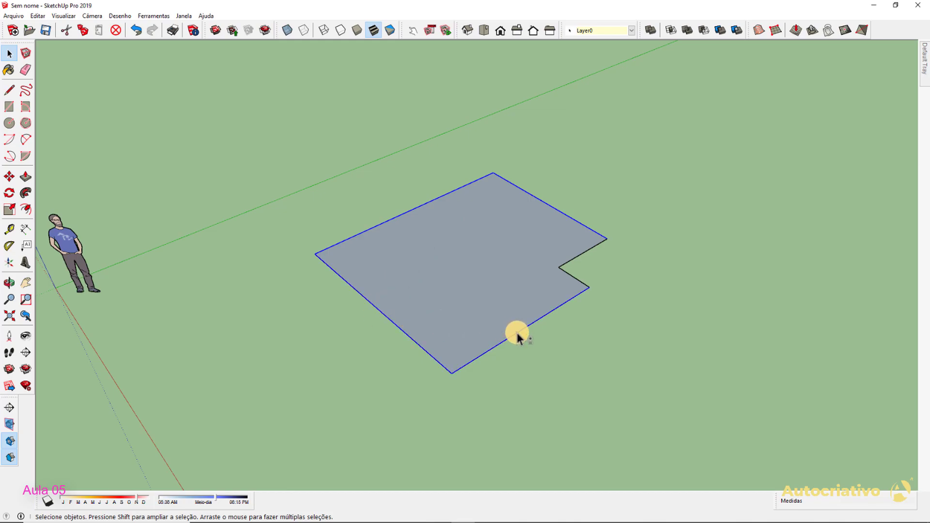
# Complete the selection with the notch edges and place a copy of the whole outline beside the original face
pyautogui.keyDown('shift'); pyautogui.click(572, 277); pyautogui.keyUp('shift')
pyautogui.press('m')
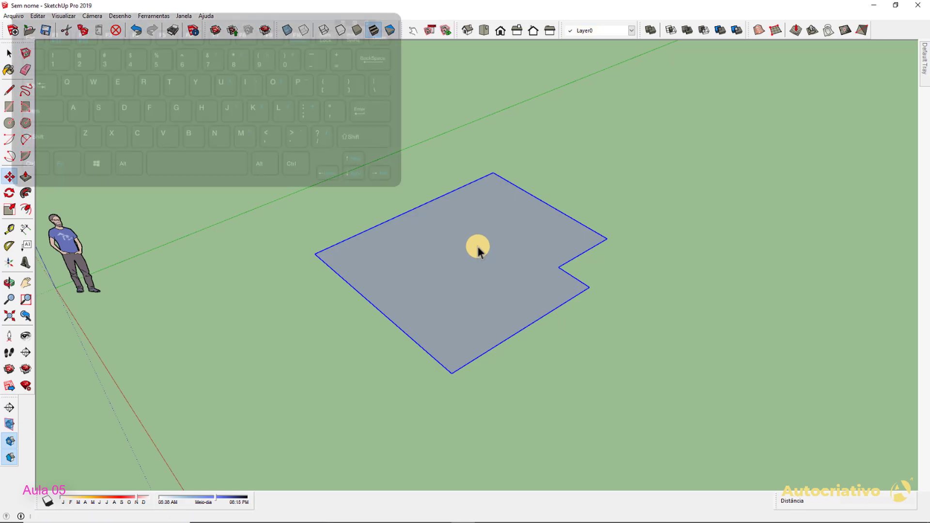
pyautogui.click(449, 376)
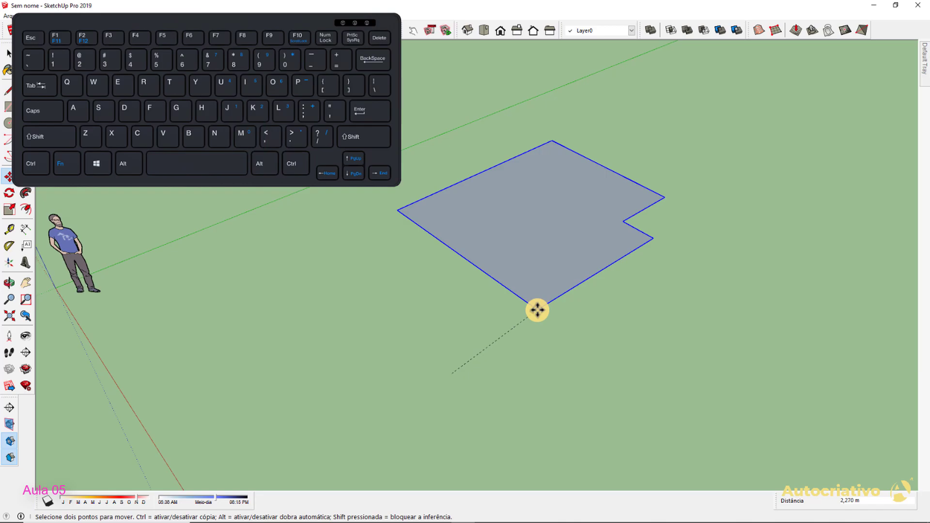
pyautogui.press('ctrl')
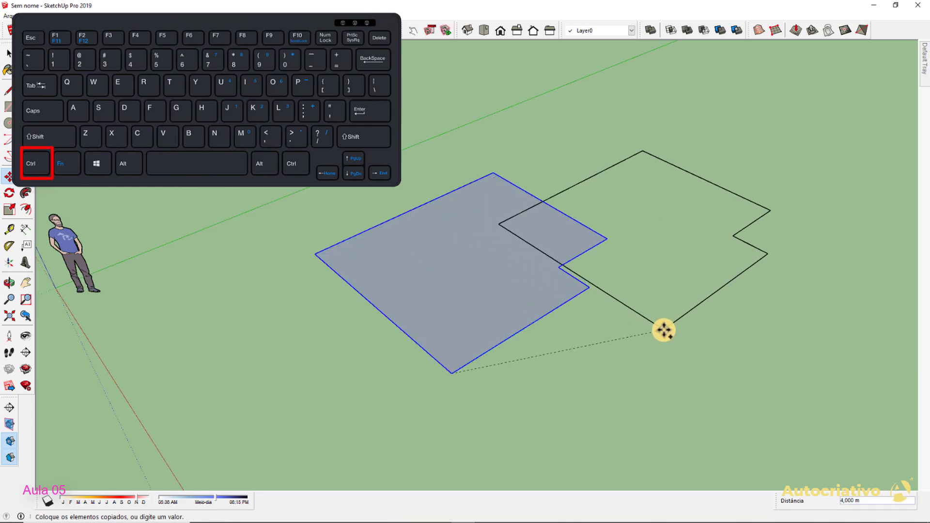
pyautogui.scroll(-3, 665, 329)
pyautogui.keyDown('shift'); pyautogui.moveTo(681, 332); pyautogui.dragTo(464, 336, button='middle'); pyautogui.keyUp('shift')
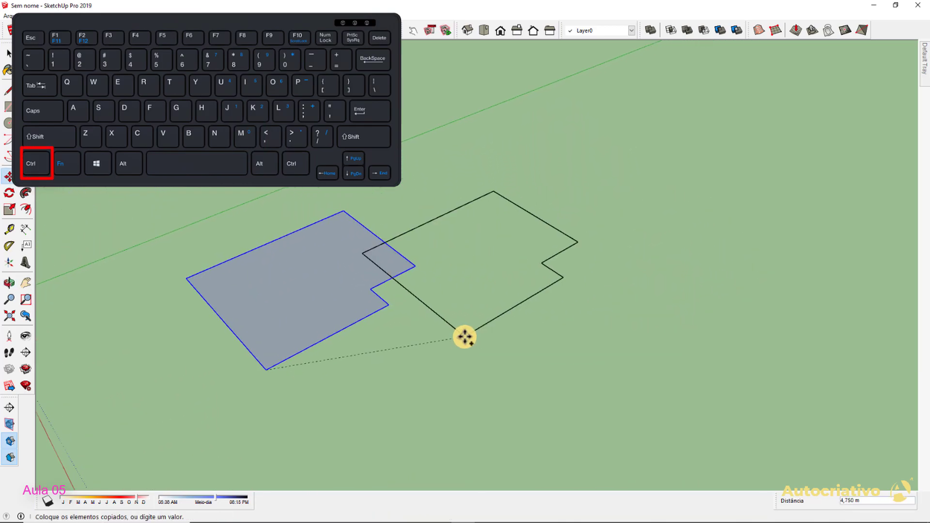
pyautogui.click(587, 368)
pyautogui.press('space')
pyautogui.click(623, 386)
pyautogui.scroll(1, 630, 361)
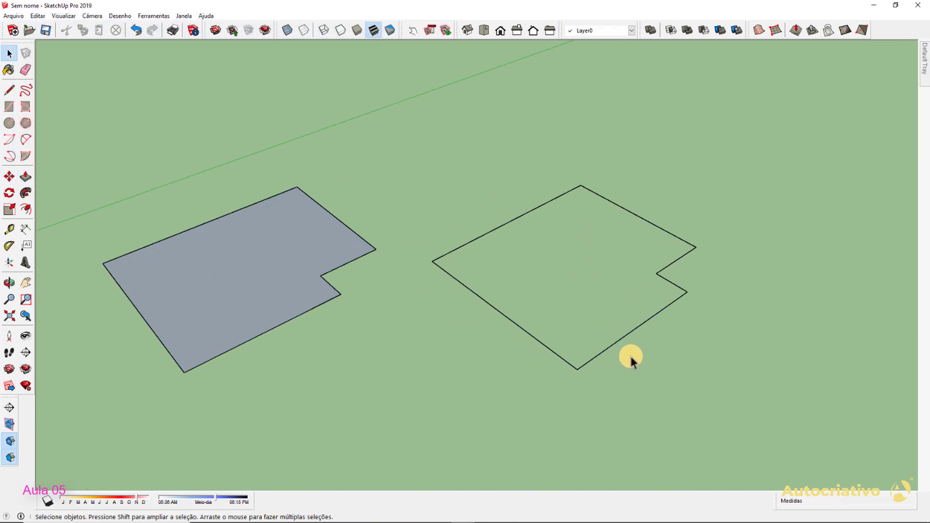
# Select several edges of the copied outline one at a time to check them, and clear the selection
pyautogui.scroll(1, 630, 361)
pyautogui.click(643, 317)
pyautogui.click(670, 270)
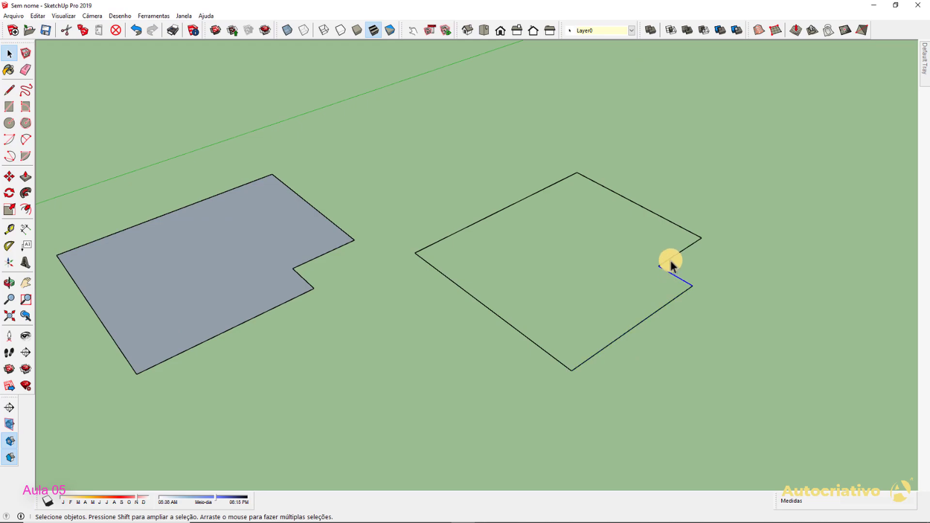
pyautogui.click(681, 227)
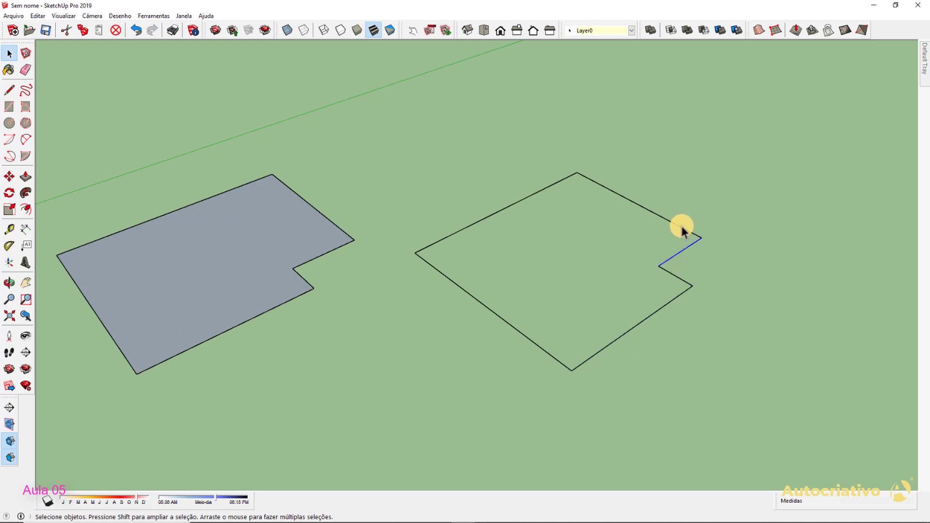
pyautogui.click(532, 199)
pyautogui.click(454, 396)
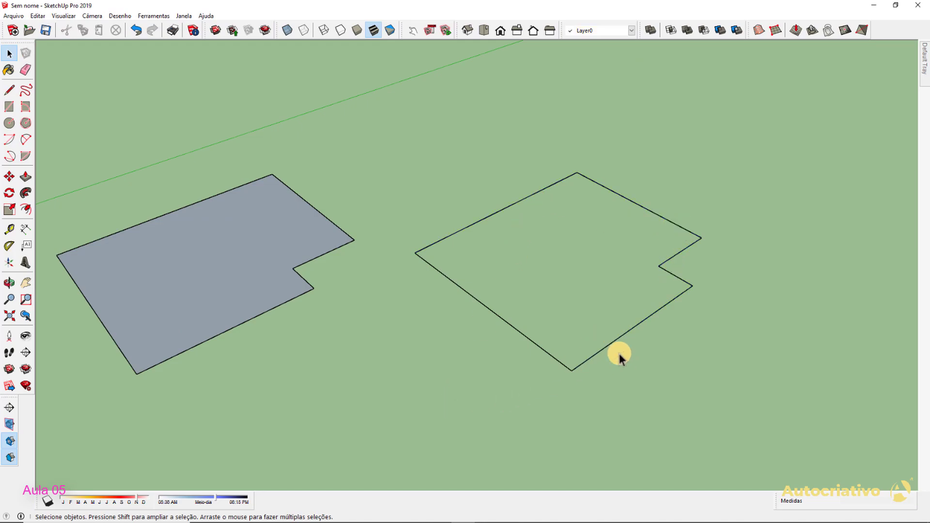
# Trace the copied outline's red-axis edge nearest the original shape with the Line tool to create its face
pyautogui.moveTo(591, 374)
pyautogui.mouseDown(button='middle')
pyautogui.moveTo(513, 310)
pyautogui.moveTo(304, 193)
pyautogui.moveTo(677, 266)
pyautogui.moveTo(432, 276)
pyautogui.moveTo(573, 277)
pyautogui.moveTo(580, 369)
pyautogui.mouseUp(button='middle')
pyautogui.press('space')
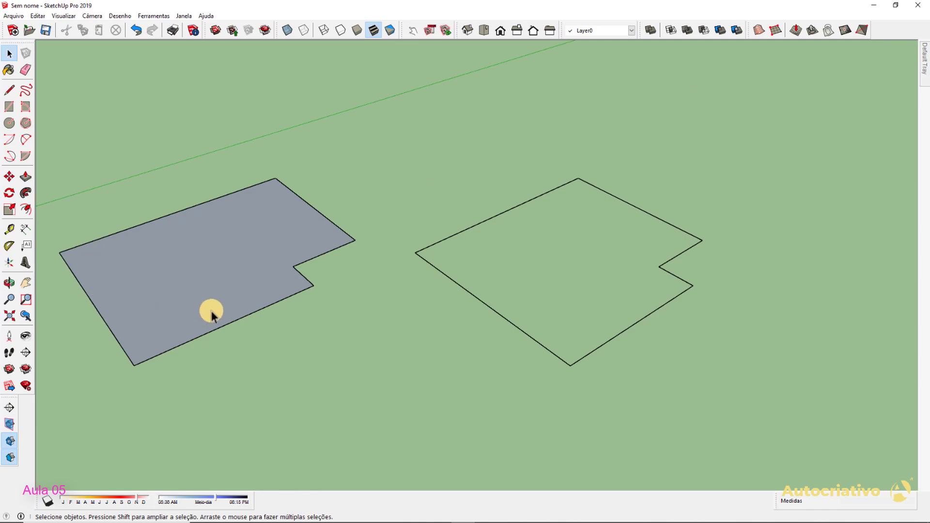
pyautogui.press('l')
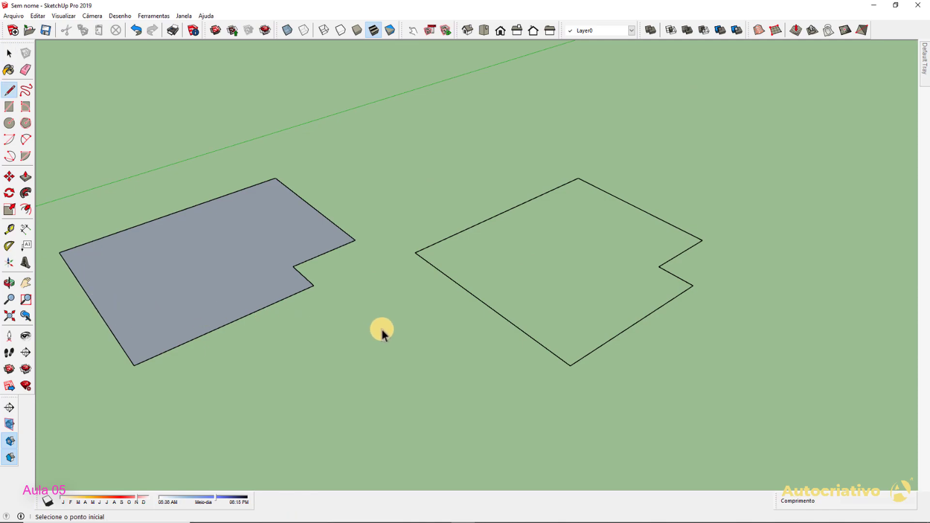
pyautogui.click(415, 253)
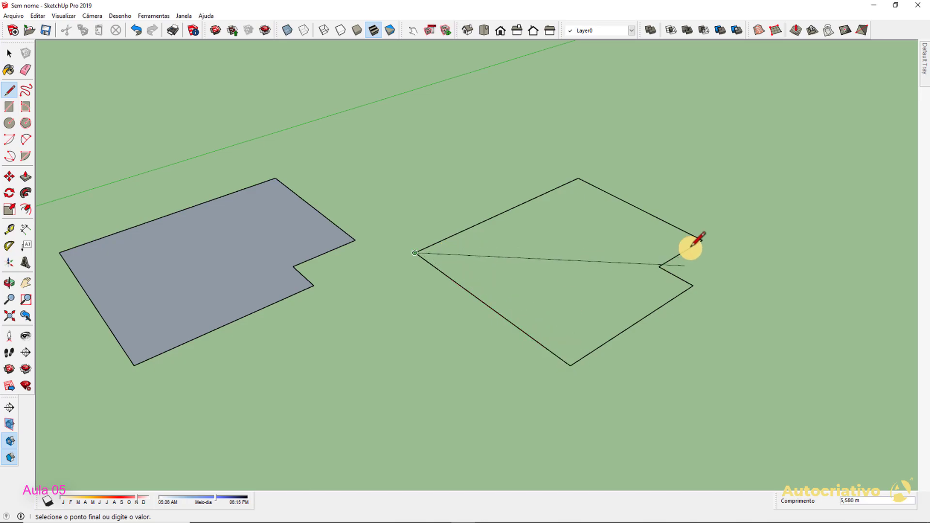
pyautogui.click(571, 365)
pyautogui.press('space')
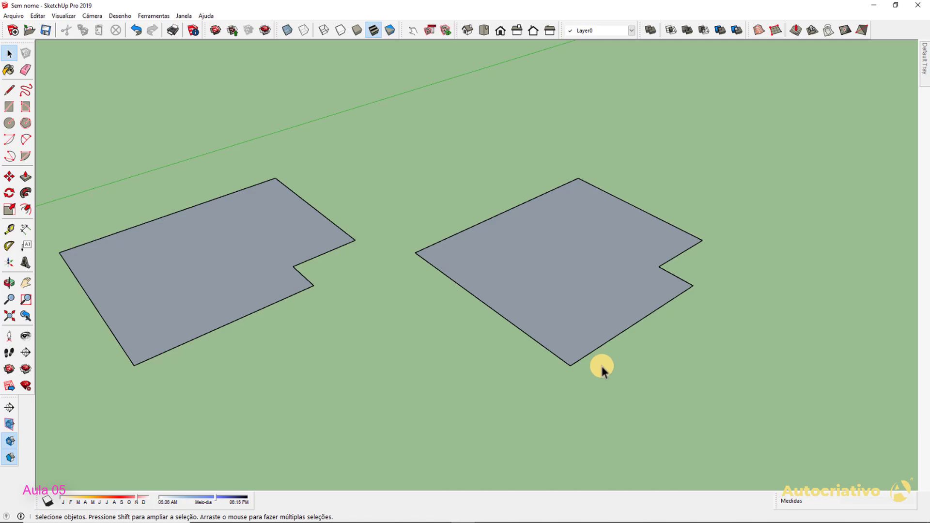
# Delete the copied shape and the original shape, each with its face and all its edges
pyautogui.scroll(-2, 586, 367)
pyautogui.keyDown('shift'); pyautogui.moveTo(537, 368); pyautogui.dragTo(571, 351, button='middle'); pyautogui.keyUp('shift')
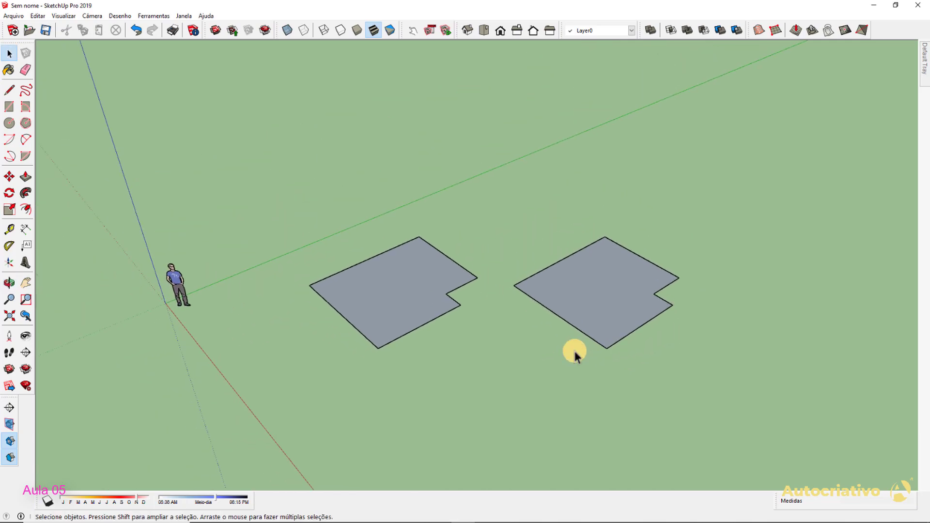
pyautogui.click(598, 293)
pyautogui.click(537, 365)
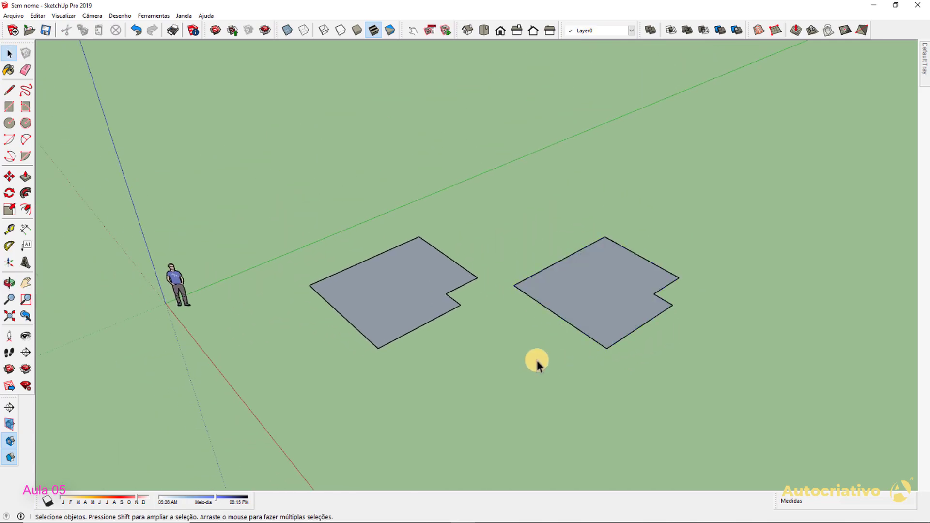
pyautogui.moveTo(726, 377); pyautogui.dragTo(496, 209)
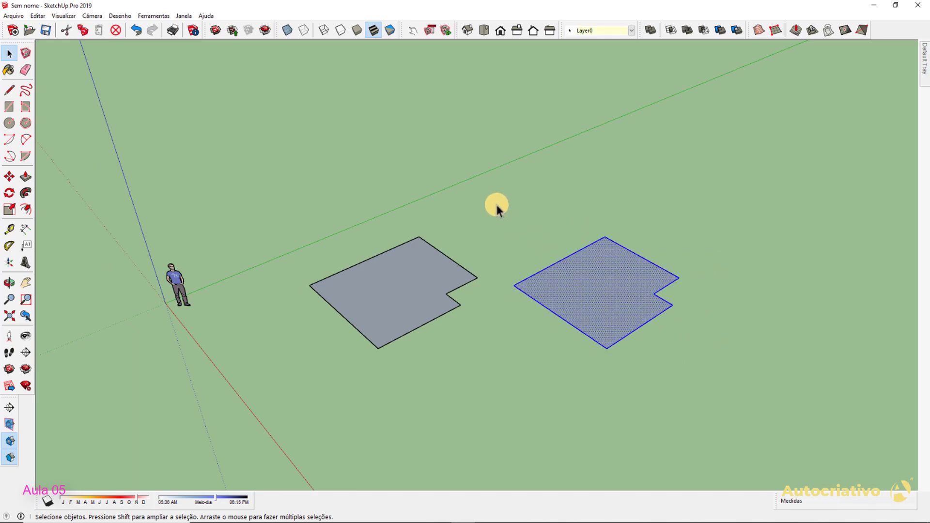
pyautogui.press('Delete')
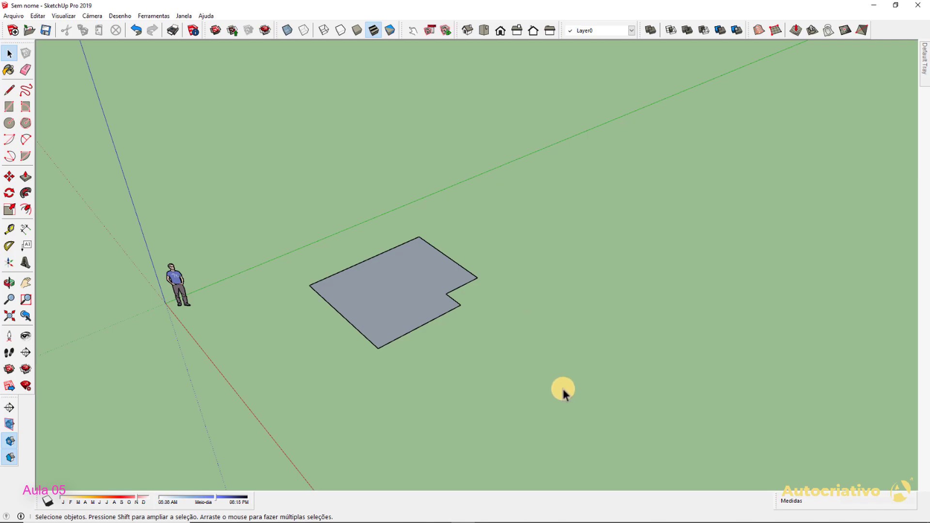
pyautogui.moveTo(236, 180); pyautogui.dragTo(514, 390)
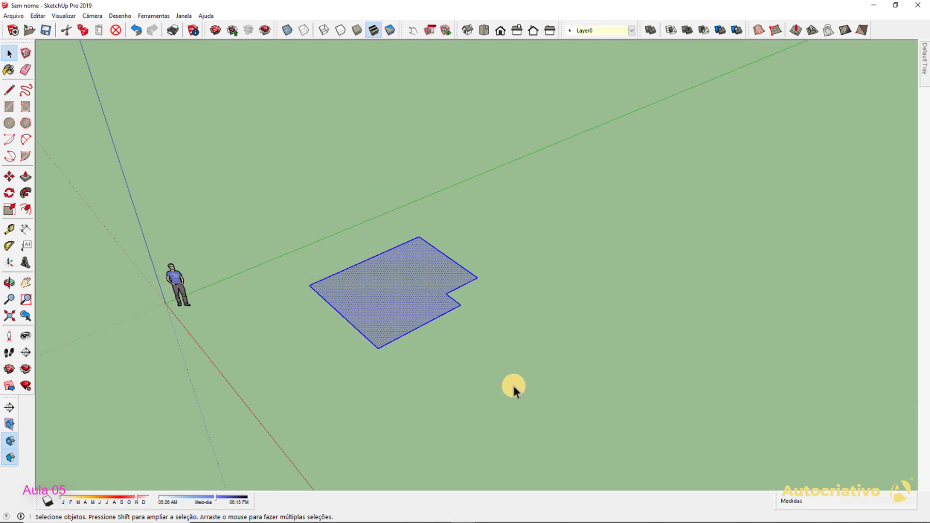
pyautogui.press('Delete')
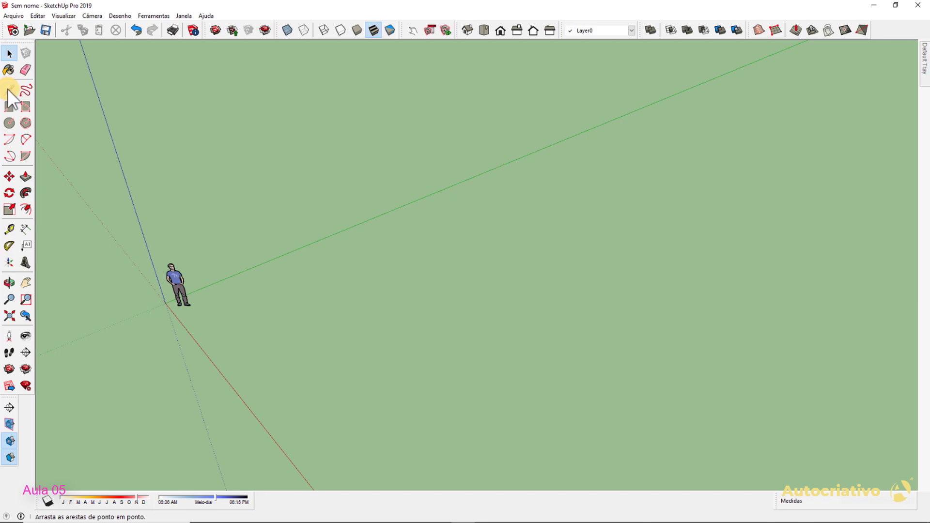
# Draw a single line parallel to the red axis on the ground beside the human figure
pyautogui.moveTo(439, 292); pyautogui.dragTo(479, 263, button='middle')
pyautogui.moveTo(374, 304); pyautogui.dragTo(343, 291, button='middle')
pyautogui.press('l')
pyautogui.click(335, 277)
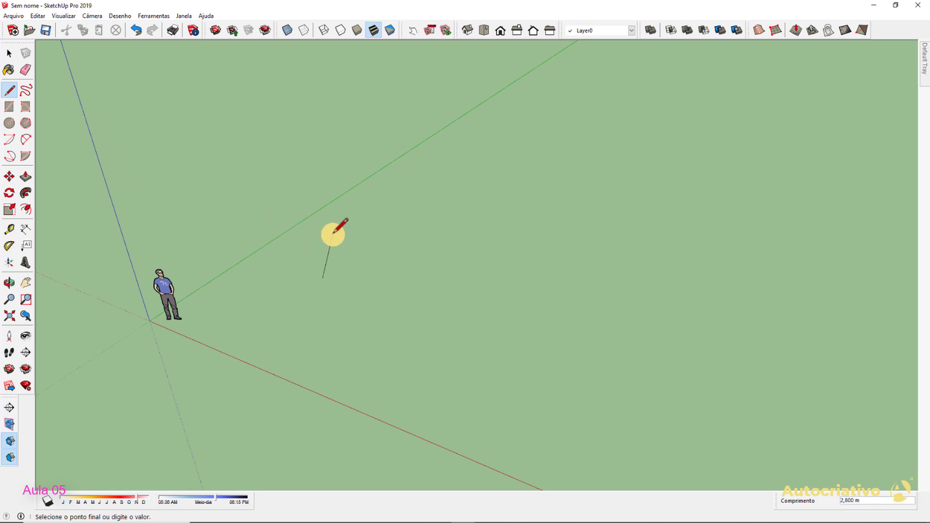
pyautogui.scroll(1, 335, 231)
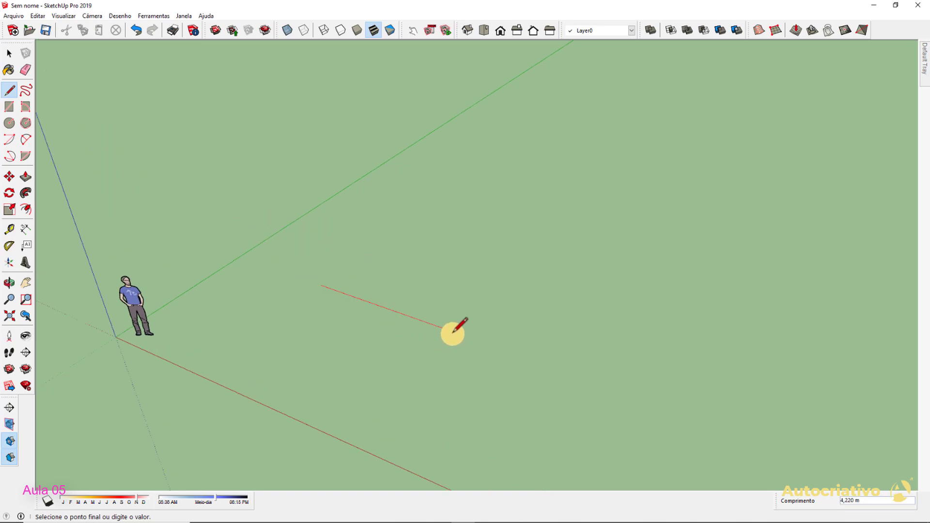
pyautogui.click(491, 344)
pyautogui.press('space')
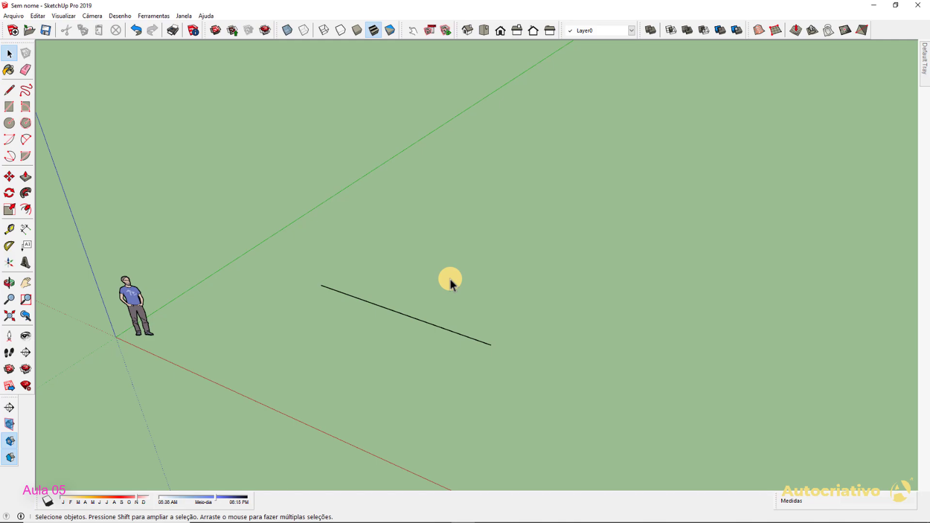
# Draw a second line parallel to the green axis, ending on the red-axis line
pyautogui.press('l')
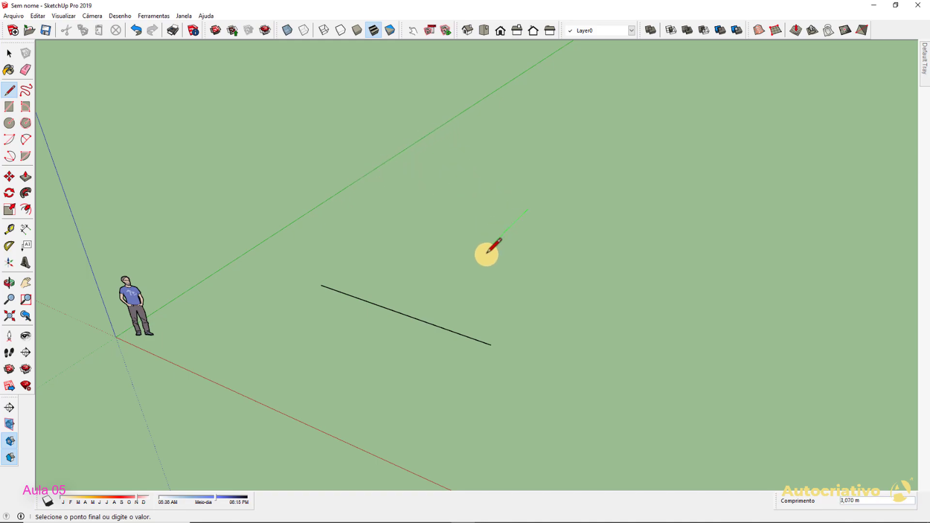
pyautogui.click(419, 316)
pyautogui.press('space')
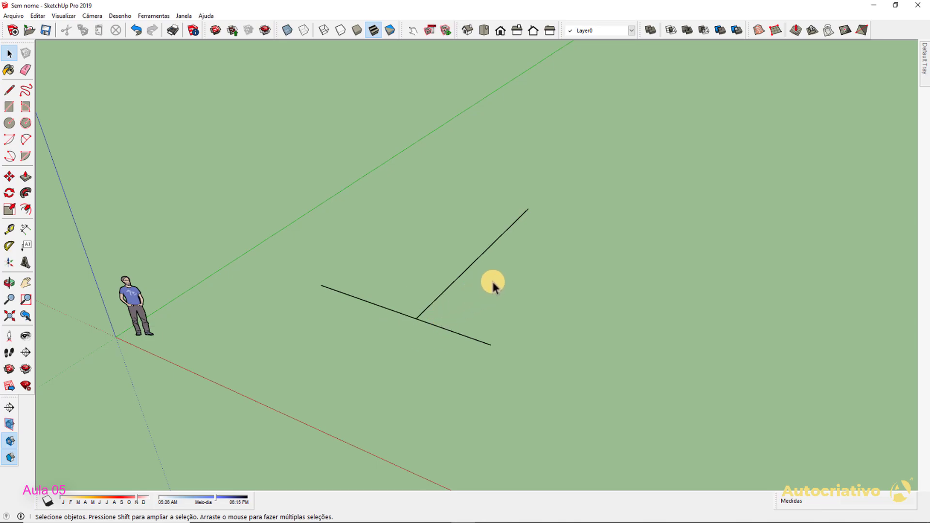
# Draw a separate oblique line off the axes, to the far side of the two joined lines
pyautogui.press('l')
pyautogui.moveTo(492, 283); pyautogui.dragTo(376, 297, button='middle')
pyautogui.press('space')
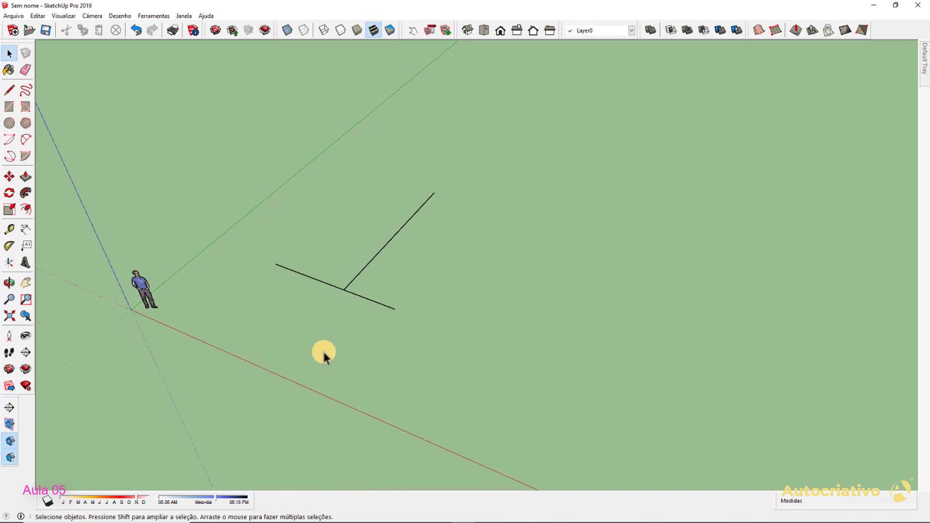
pyautogui.press('l')
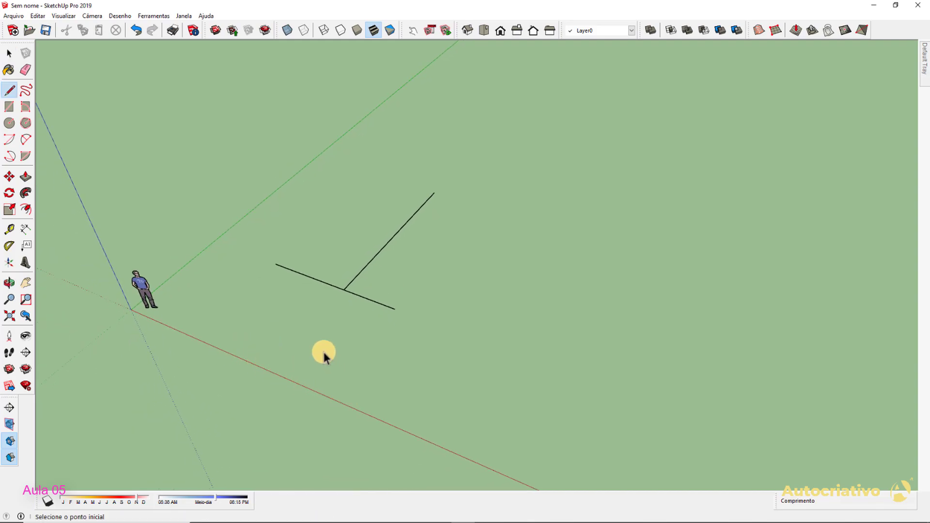
pyautogui.click(437, 291)
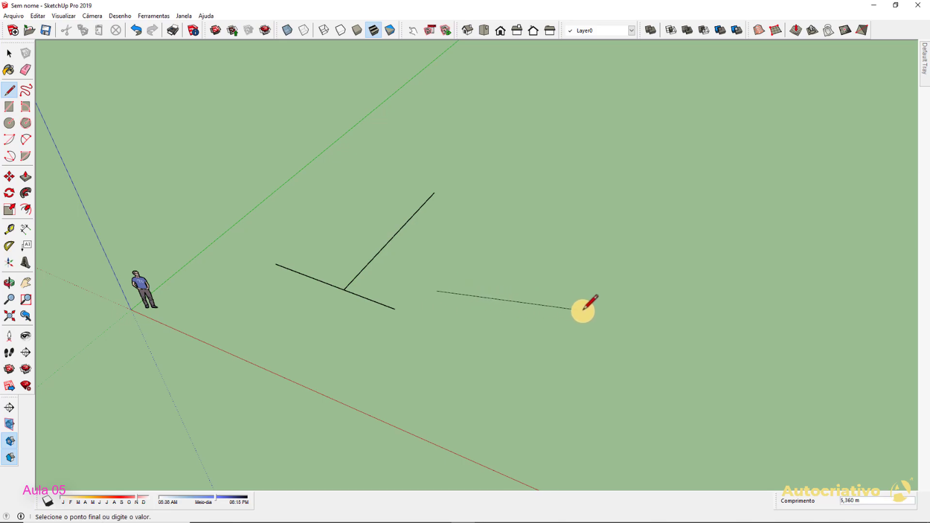
pyautogui.click(593, 332)
pyautogui.press('space')
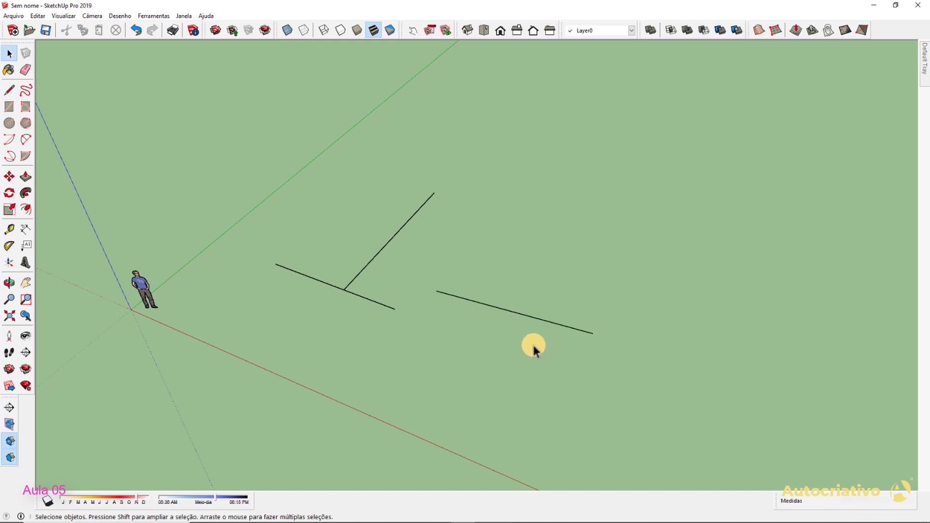
# Draw a line about 7,7 m long that ends perpendicular on the oblique line
pyautogui.press('l')
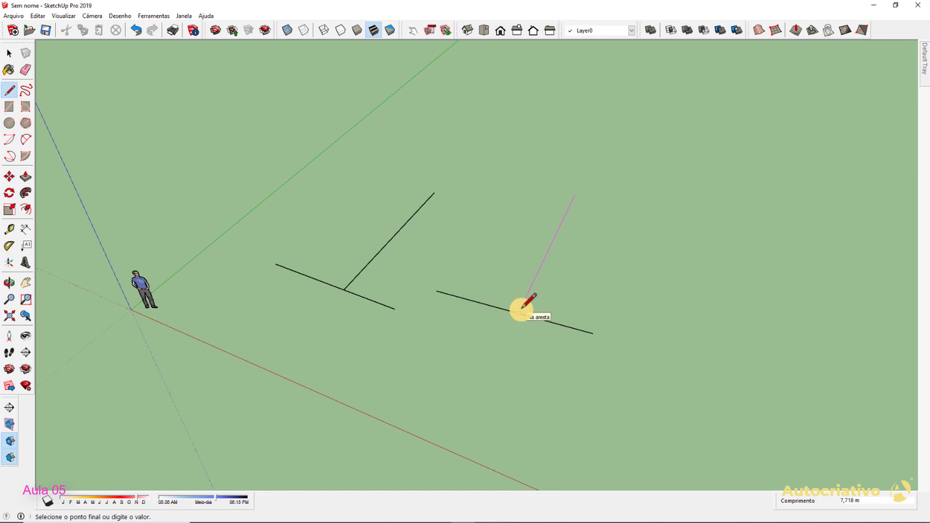
pyautogui.click(522, 310)
pyautogui.press('space')
# Select all four practice lines together and delete them
pyautogui.press('o')
pyautogui.moveTo(639, 327)
pyautogui.mouseDown()
pyautogui.moveTo(336, 272)
pyautogui.moveTo(316, 192)
pyautogui.moveTo(357, 218)
pyautogui.mouseUp()
pyautogui.press('space')
pyautogui.moveTo(428, 292); pyautogui.dragTo(424, 257, button='middle')
pyautogui.moveTo(507, 281)
pyautogui.mouseDown(button='middle')
pyautogui.moveTo(415, 305)
pyautogui.moveTo(604, 347)
pyautogui.moveTo(613, 407)
pyautogui.moveTo(600, 375)
pyautogui.moveTo(577, 384)
pyautogui.mouseUp(button='middle')
pyautogui.moveTo(732, 380); pyautogui.dragTo(436, 198)
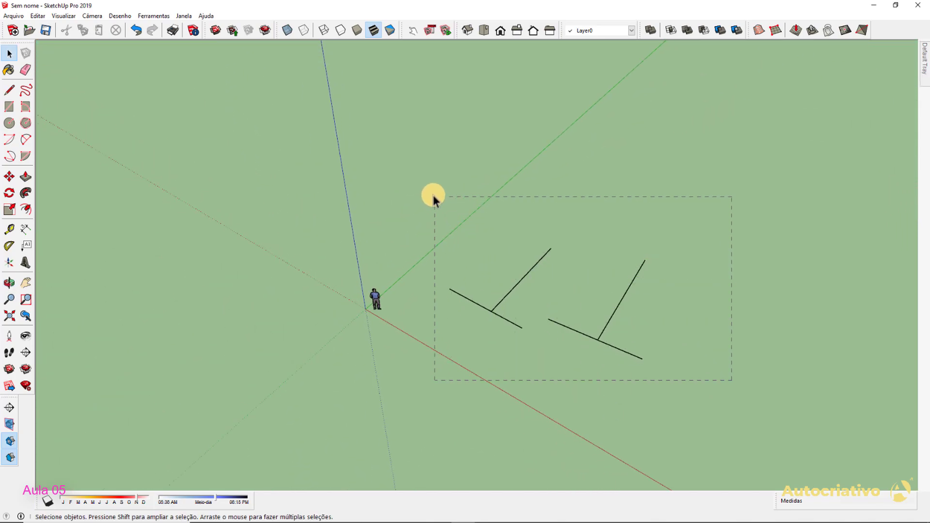
pyautogui.press('Delete')
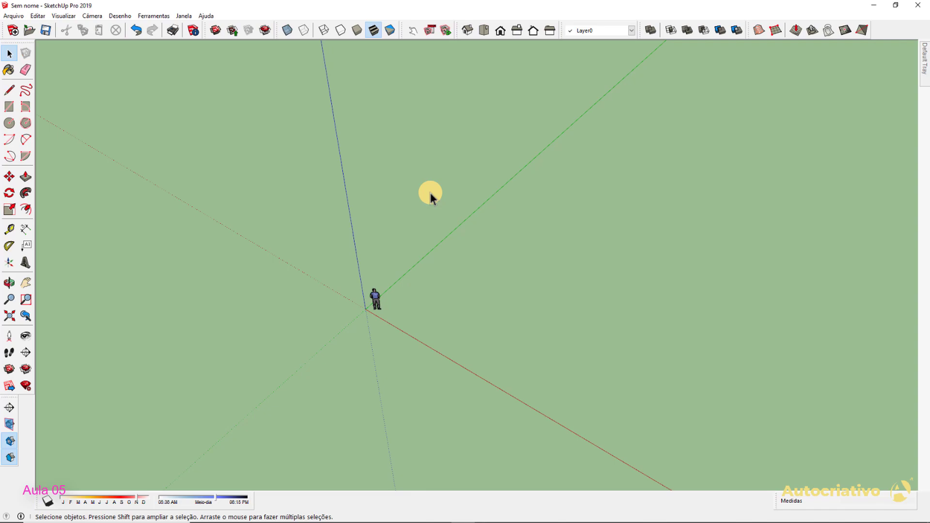
# Draw a large closed irregular shape on the ground with the Freehand tool, ending at its starting point
pyautogui.moveTo(430, 196); pyautogui.dragTo(319, 294, button='middle')
pyautogui.scroll(7, 265, 330)
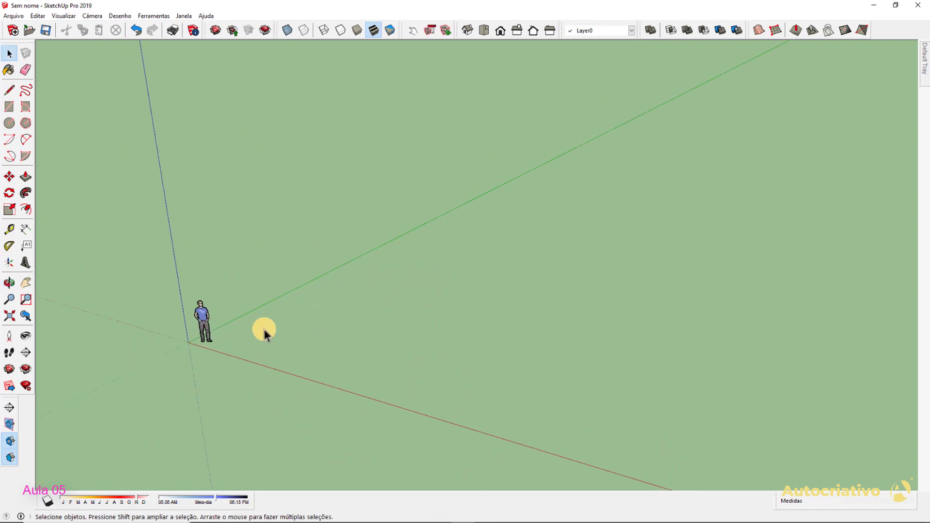
pyautogui.keyDown('shift'); pyautogui.moveTo(263, 329); pyautogui.dragTo(279, 363, button='middle'); pyautogui.keyUp('shift')
pyautogui.scroll(3, 256, 359)
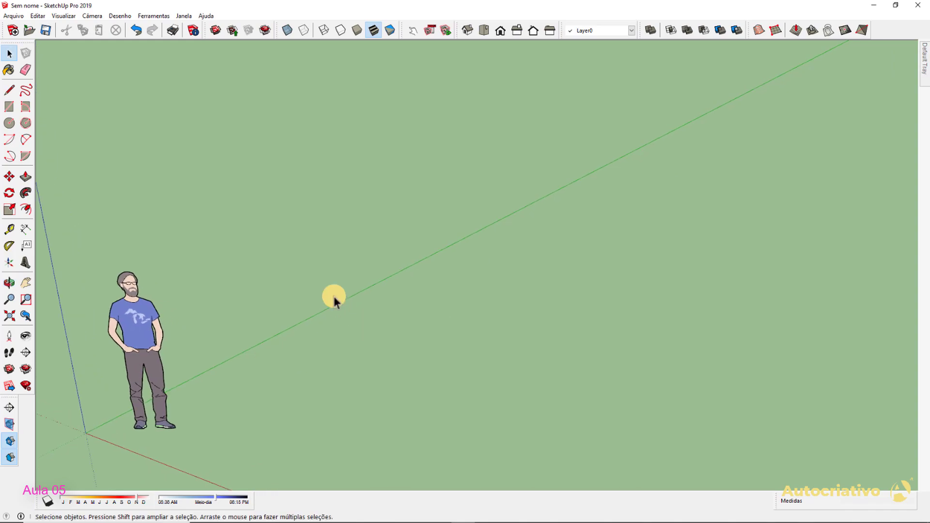
pyautogui.click(25, 91)
pyautogui.scroll(-3, 242, 146)
pyautogui.moveTo(358, 182); pyautogui.dragTo(369, 247, button='middle')
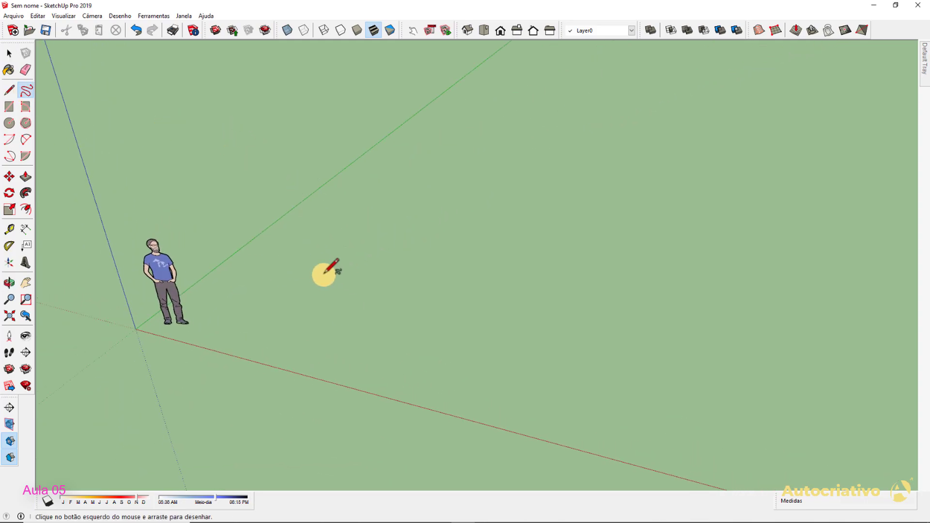
pyautogui.moveTo(313, 264)
pyautogui.mouseDown()
pyautogui.moveTo(349, 222)
pyautogui.moveTo(415, 195)
pyautogui.moveTo(461, 209)
pyautogui.moveTo(525, 202)
pyautogui.moveTo(678, 236)
pyautogui.moveTo(729, 293)
pyautogui.moveTo(708, 347)
pyautogui.moveTo(638, 289)
pyautogui.moveTo(477, 328)
pyautogui.moveTo(263, 290)
pyautogui.moveTo(278, 266)
pyautogui.moveTo(307, 266)
pyautogui.mouseUp()
pyautogui.press('space')
# Select the freehand shape's face together with its boundary edges
pyautogui.moveTo(653, 369); pyautogui.dragTo(587, 408, button='middle')
pyautogui.click(599, 293)
pyautogui.moveTo(599, 293); pyautogui.dragTo(664, 369, button='middle')
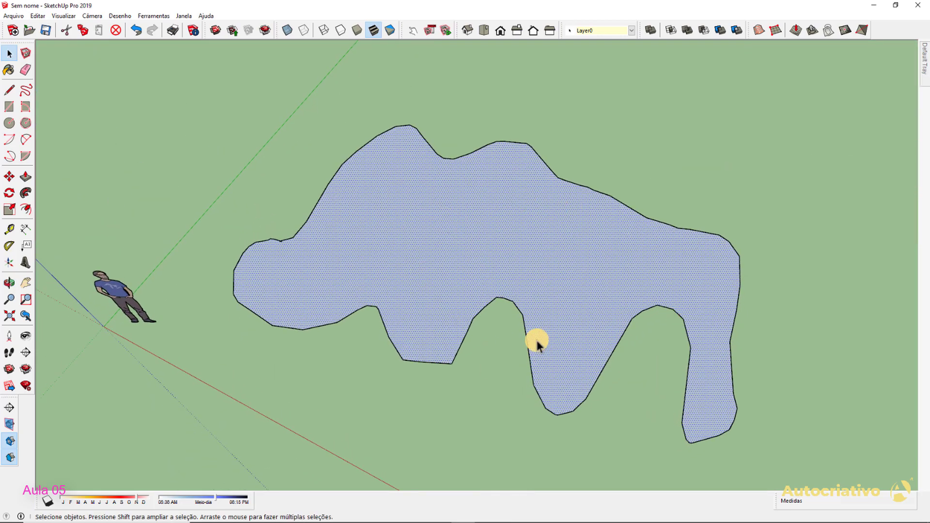
pyautogui.scroll(-4, 539, 343)
pyautogui.moveTo(527, 304)
pyautogui.mouseDown(button='middle')
pyautogui.moveTo(504, 315)
pyautogui.moveTo(518, 290)
pyautogui.mouseUp(button='middle')
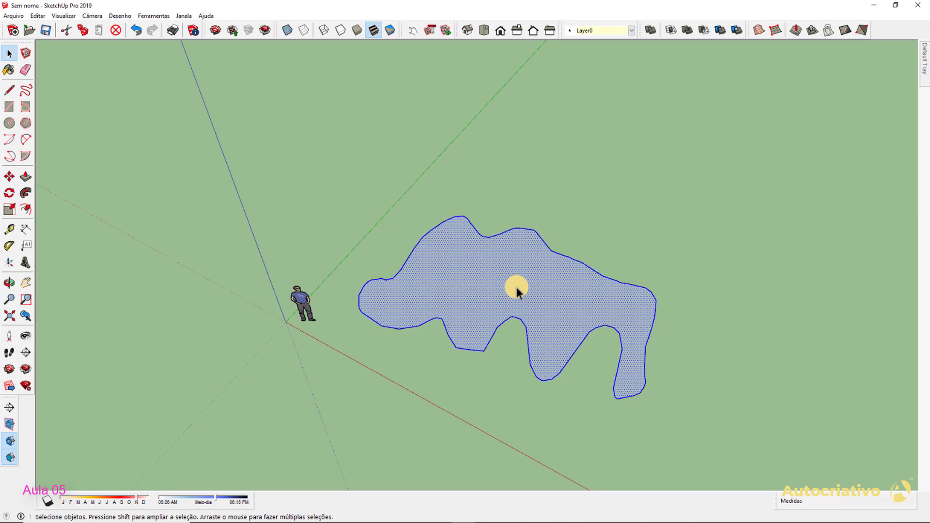
# Delete the selected freehand shape together with its outline, and undo the deletion
pyautogui.press('Delete')
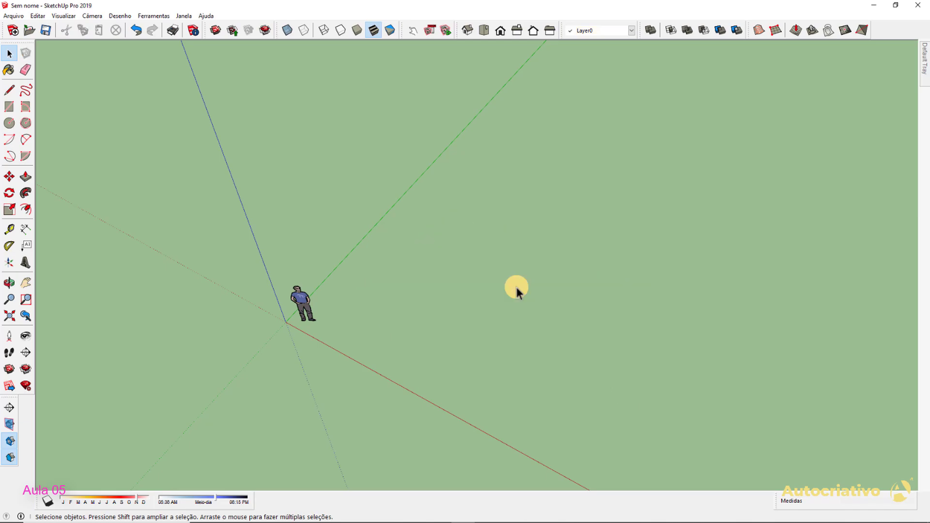
pyautogui.click(135, 30)
# Select only the freehand shape's boundary edges and clear the selection
pyautogui.moveTo(581, 394); pyautogui.dragTo(510, 388, button='middle')
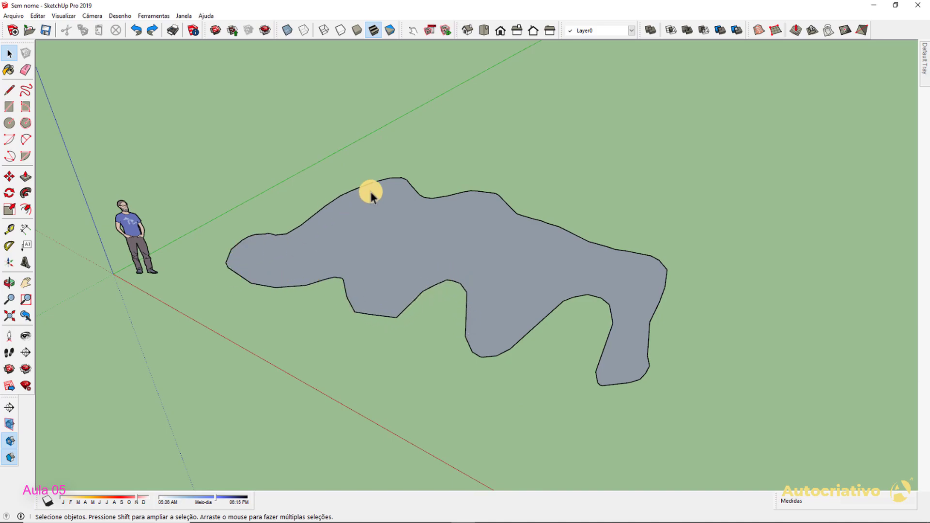
pyautogui.click(541, 325)
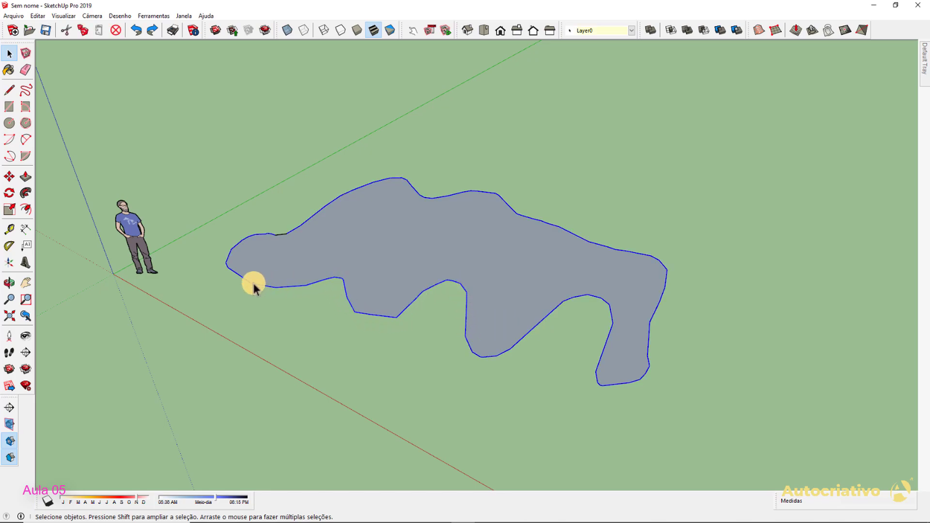
pyautogui.click(282, 236)
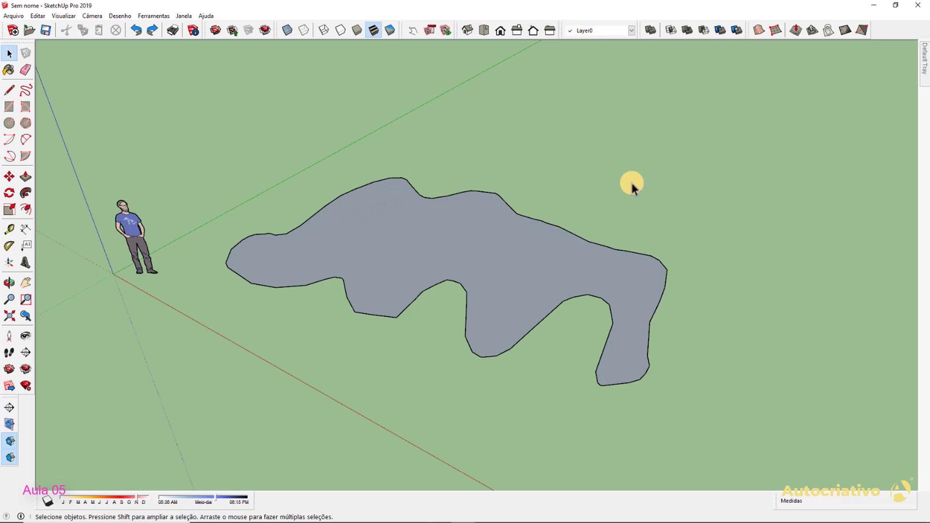
# Delete only the face of the freehand shape, leaving its outline, and undo the deletion
pyautogui.click(502, 252)
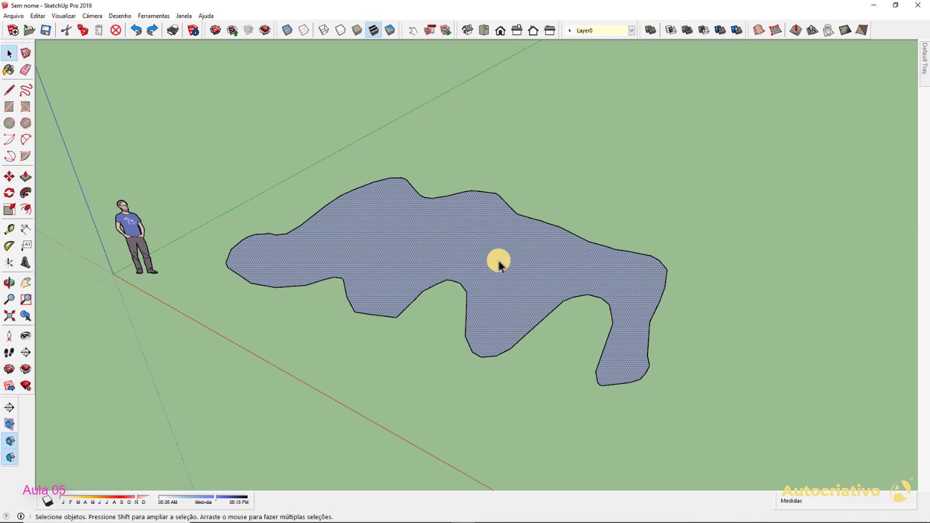
pyautogui.press('Delete')
pyautogui.moveTo(591, 291); pyautogui.dragTo(557, 337, button='middle')
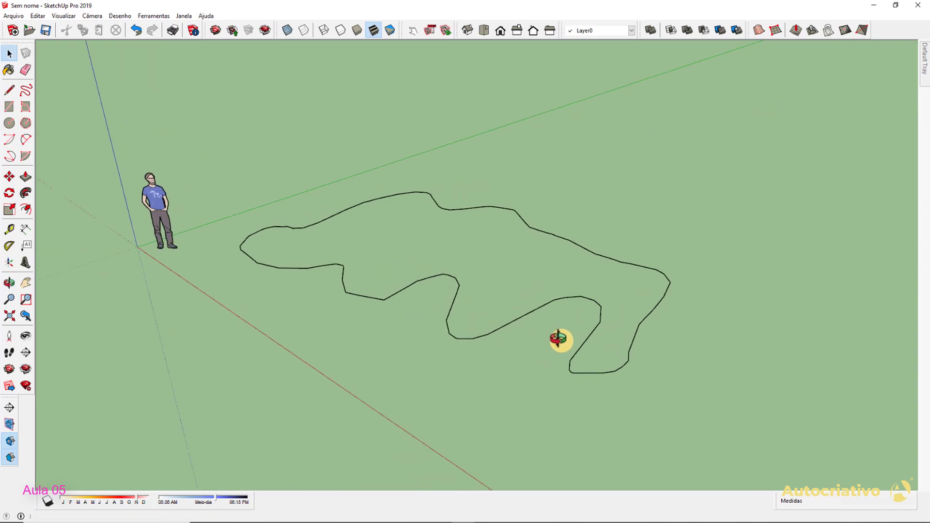
pyautogui.click(136, 31)
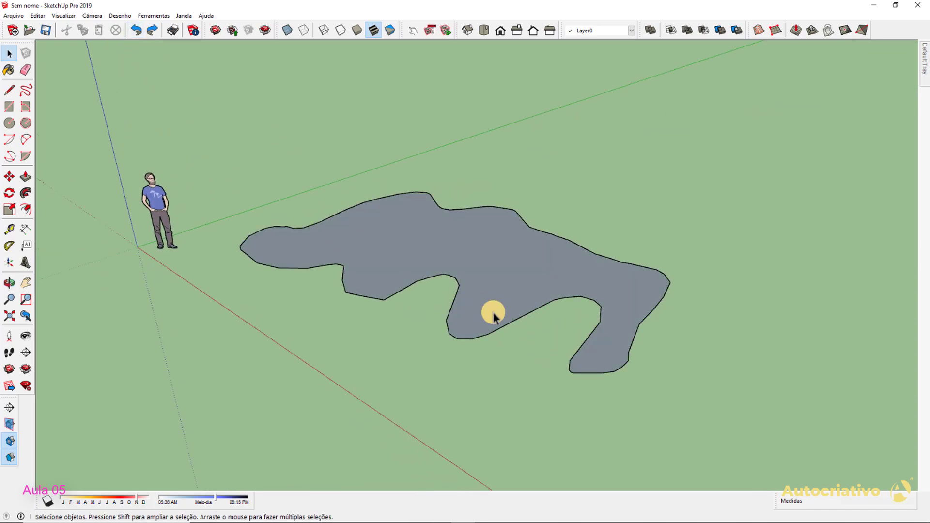
# Select the freehand shape's face together with its boundary edges and delete them
pyautogui.moveTo(492, 312); pyautogui.dragTo(509, 354, button='middle')
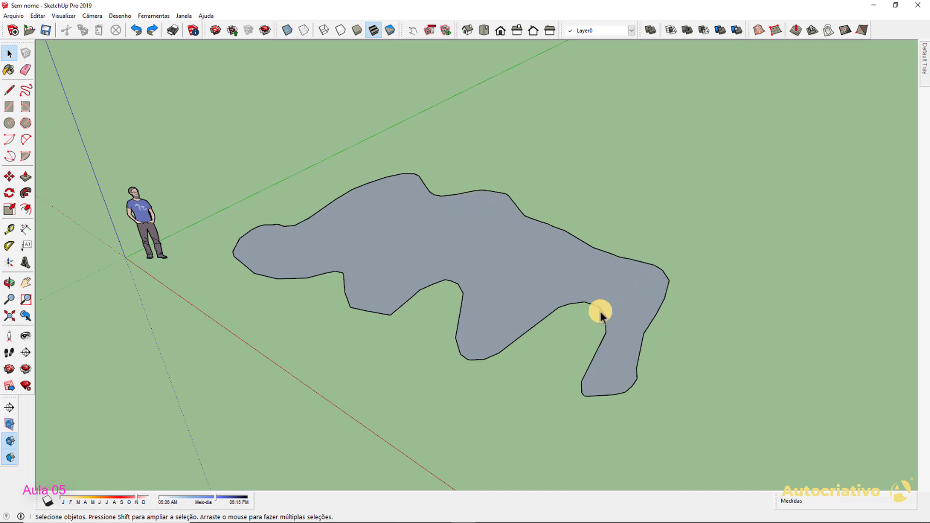
pyautogui.doubleClick(491, 255)
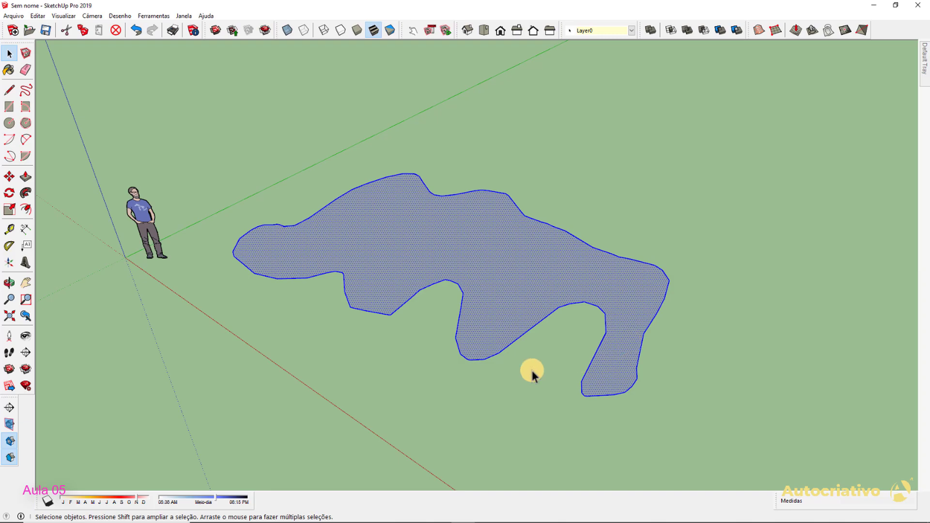
pyautogui.press('Delete')
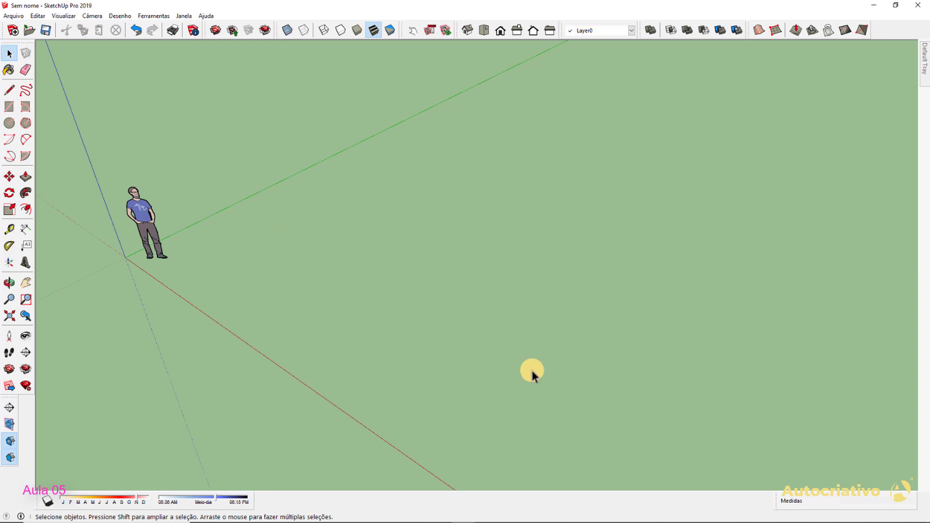
# Draw a corner-to-corner rectangle of about 13,7 m by 14,4 m on the ground beside the human figure
pyautogui.moveTo(401, 269); pyautogui.dragTo(365, 362, button='middle')
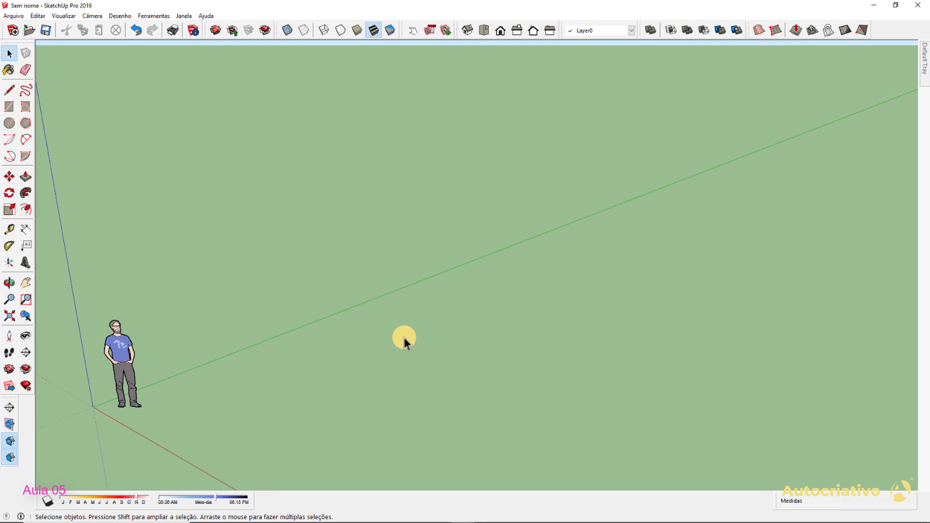
pyautogui.scroll(-1, 404, 339)
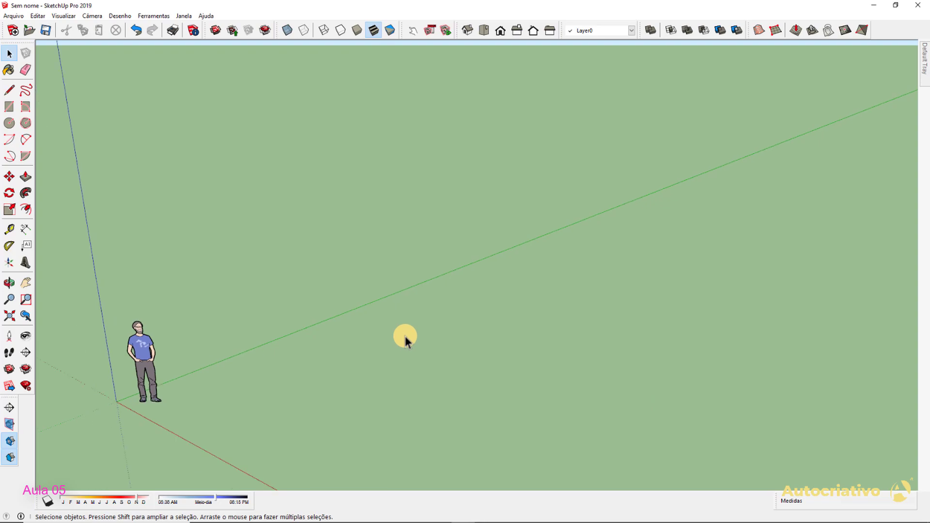
pyautogui.scroll(-1, 407, 357)
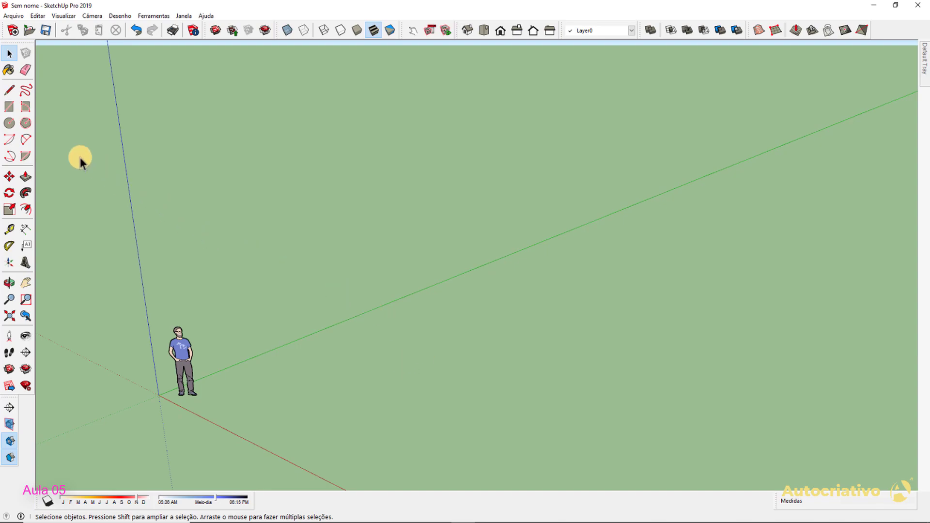
pyautogui.click(10, 107)
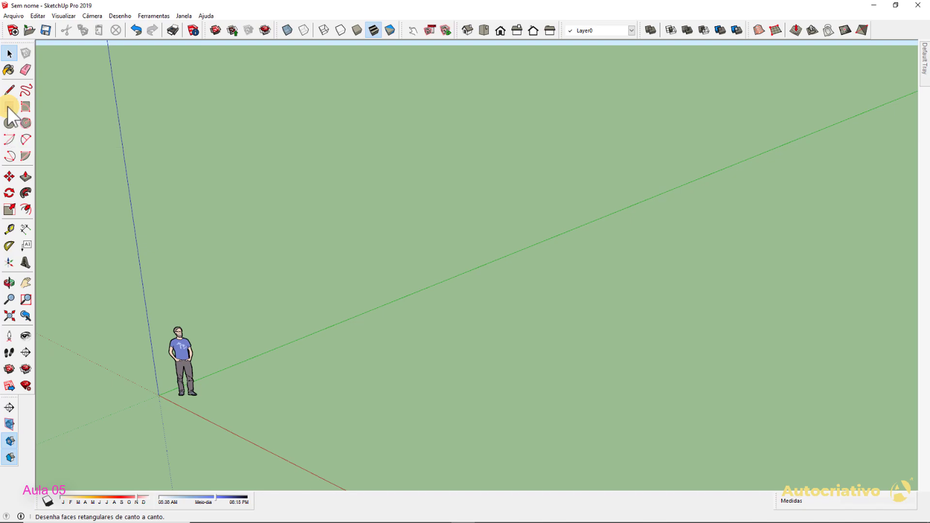
pyautogui.scroll(-3, 334, 276)
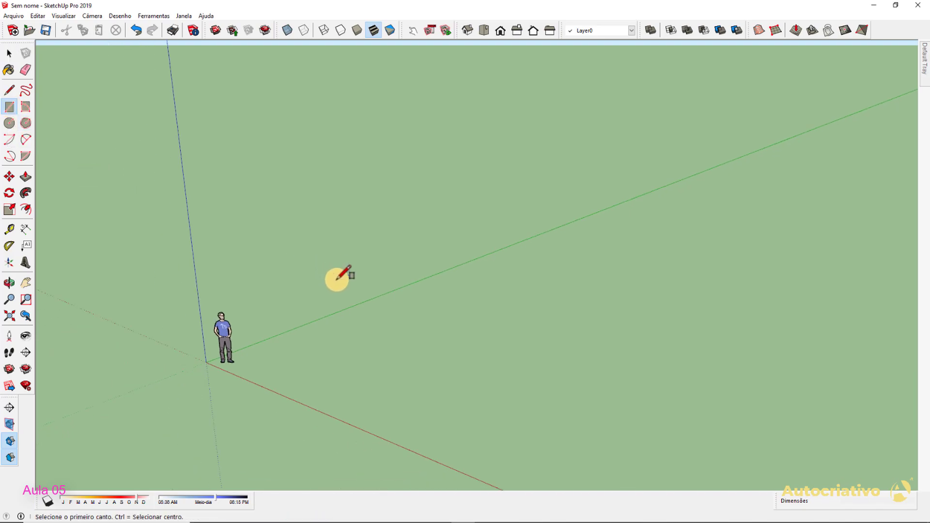
pyautogui.moveTo(428, 320); pyautogui.dragTo(383, 322, button='middle')
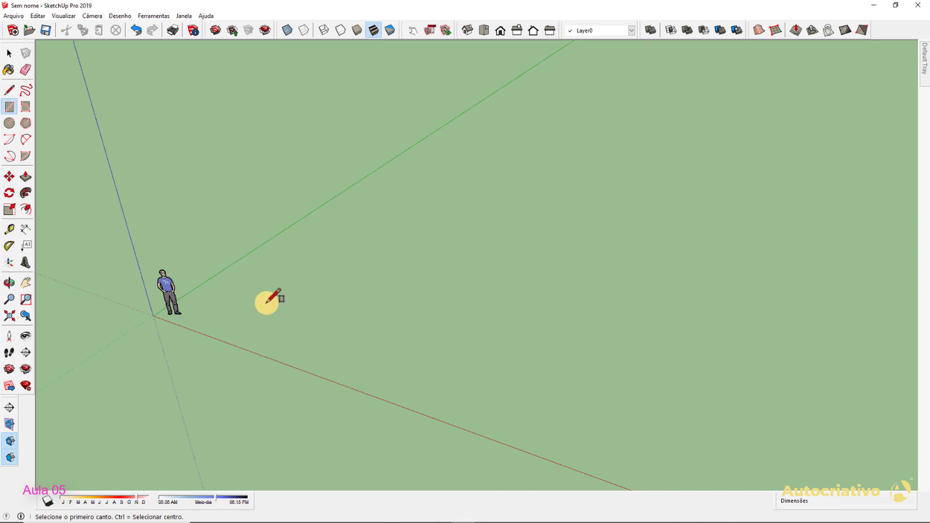
pyautogui.scroll(2, 270, 301)
pyautogui.click(189, 307)
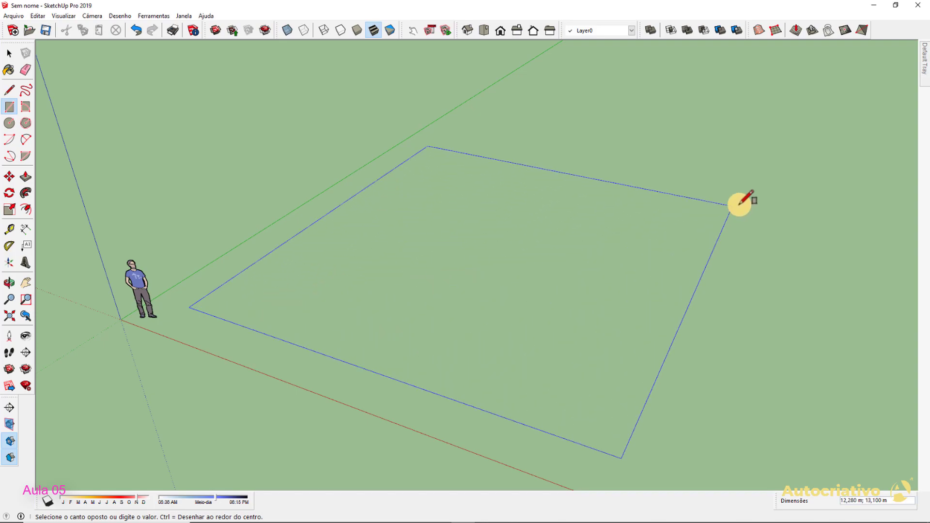
pyautogui.click(777, 198)
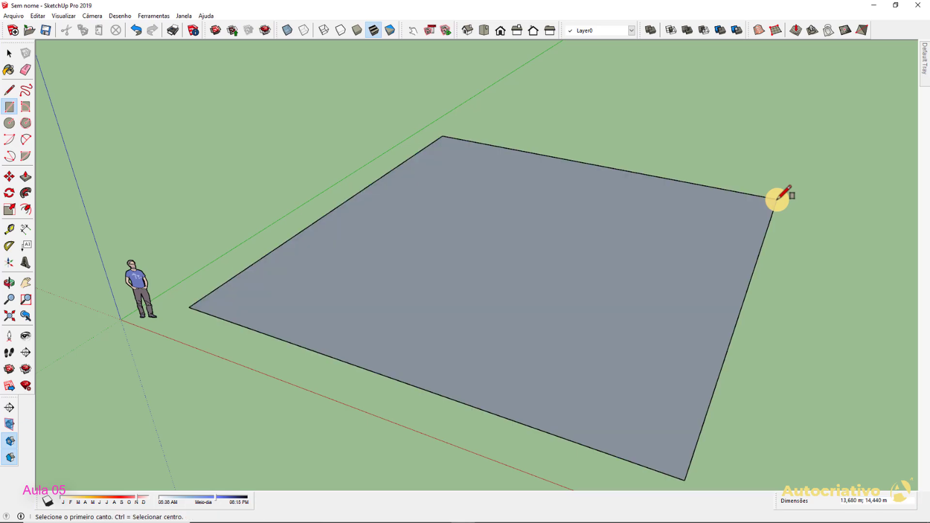
# Undo the corner-to-corner rectangle
pyautogui.press('space')
pyautogui.moveTo(712, 245); pyautogui.dragTo(700, 334, button='middle')
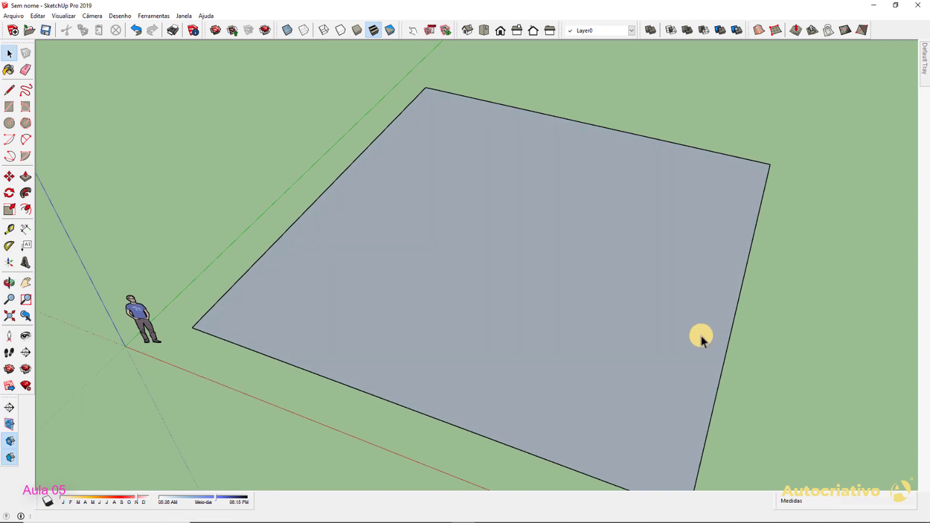
pyautogui.click(135, 30)
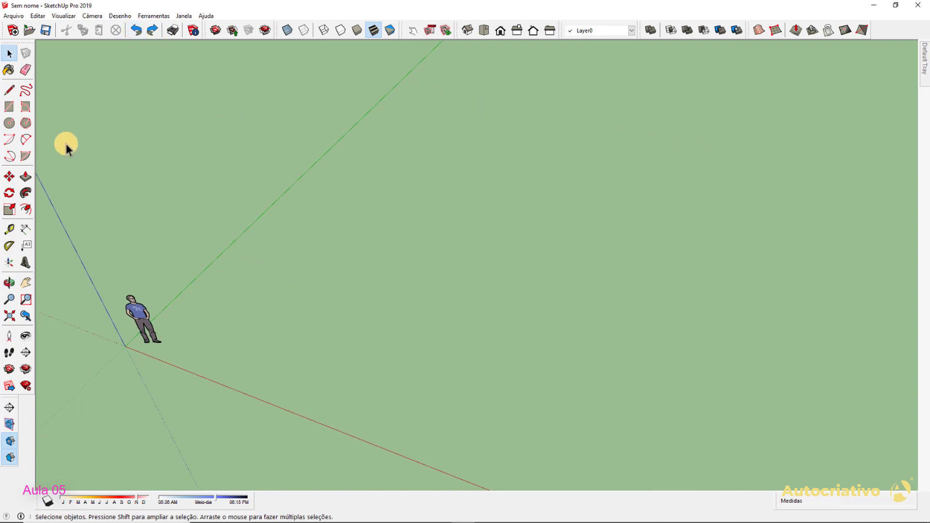
# Draw a large rectangle outward from its centre point, placing the centre on the ground near the human figure
pyautogui.click(11, 106)
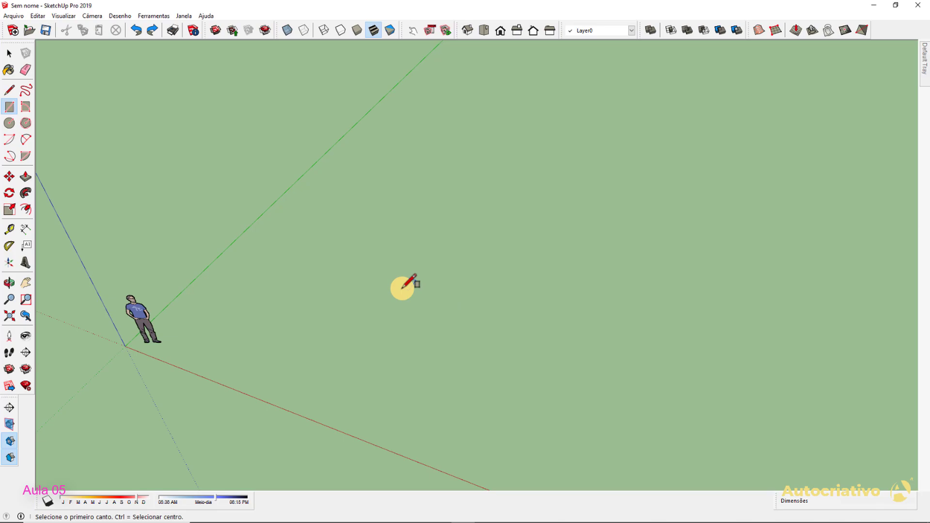
pyautogui.click(233, 315)
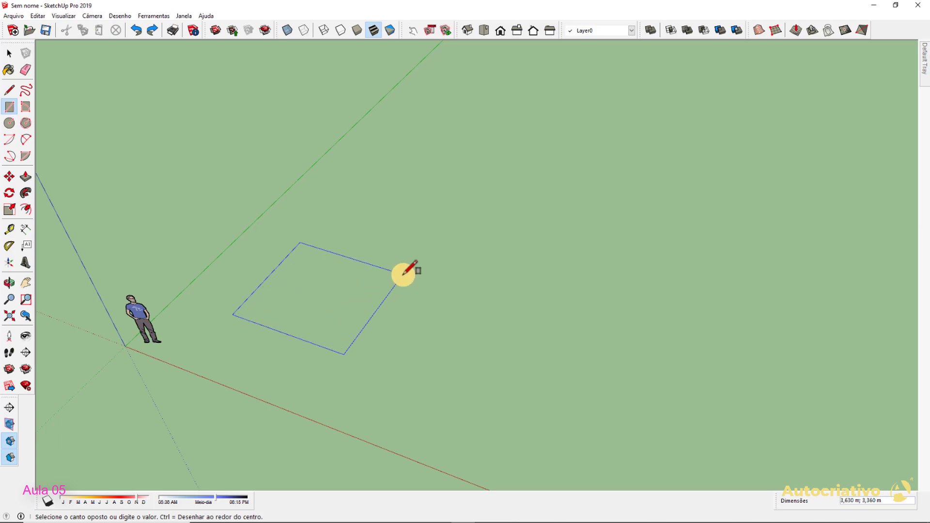
pyautogui.press('ctrl')
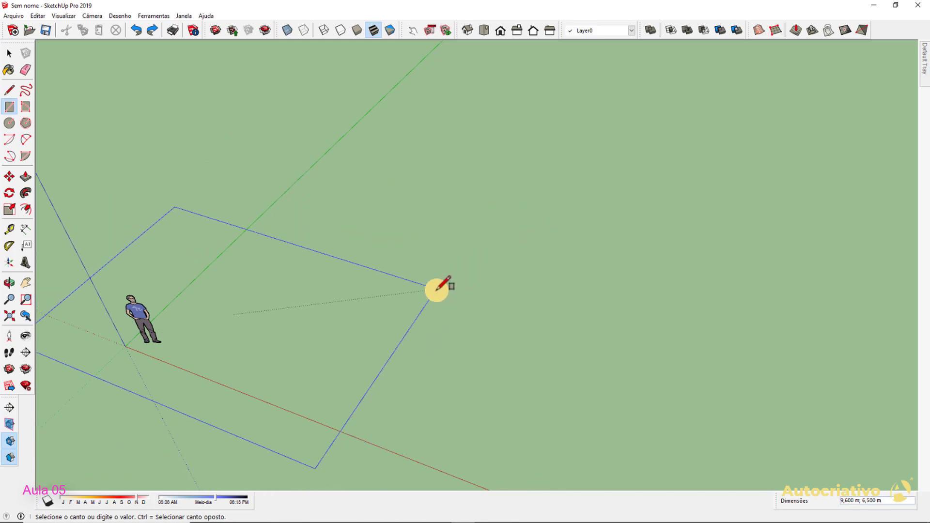
pyautogui.click(470, 253)
pyautogui.press('space')
# Draw a second centre-based rectangle of about 8,5 m by 14,2 m on the ground beside the first one
pyautogui.scroll(-3, 480, 261)
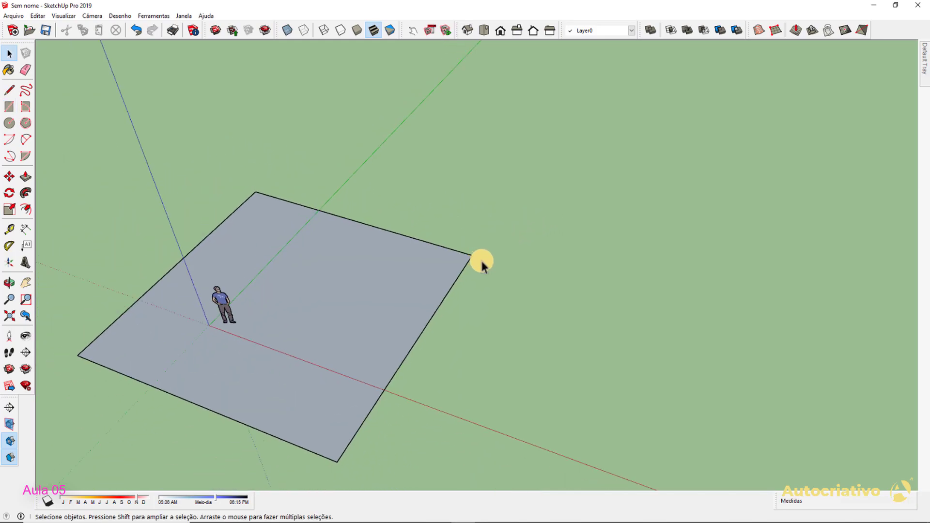
pyautogui.keyDown('shift'); pyautogui.moveTo(548, 291); pyautogui.dragTo(476, 290, button='middle'); pyautogui.keyUp('shift')
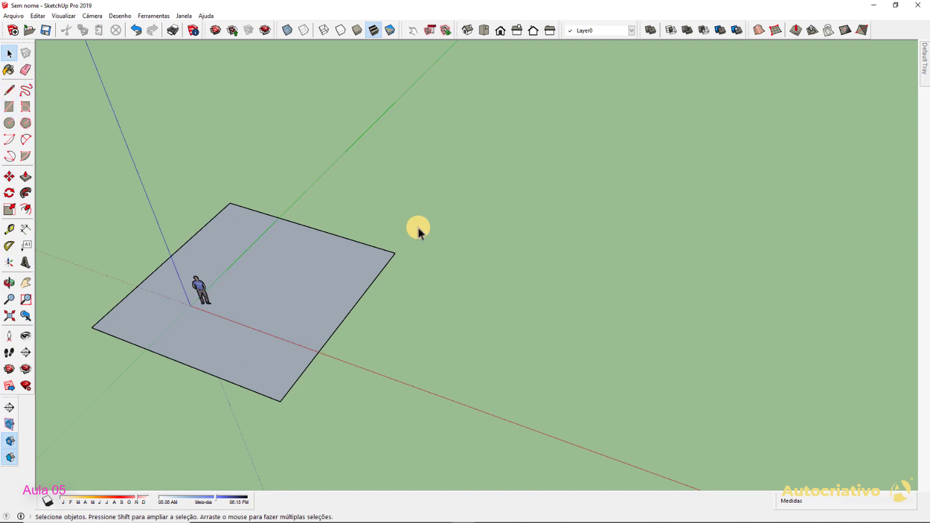
pyautogui.press('r')
pyautogui.click(548, 266)
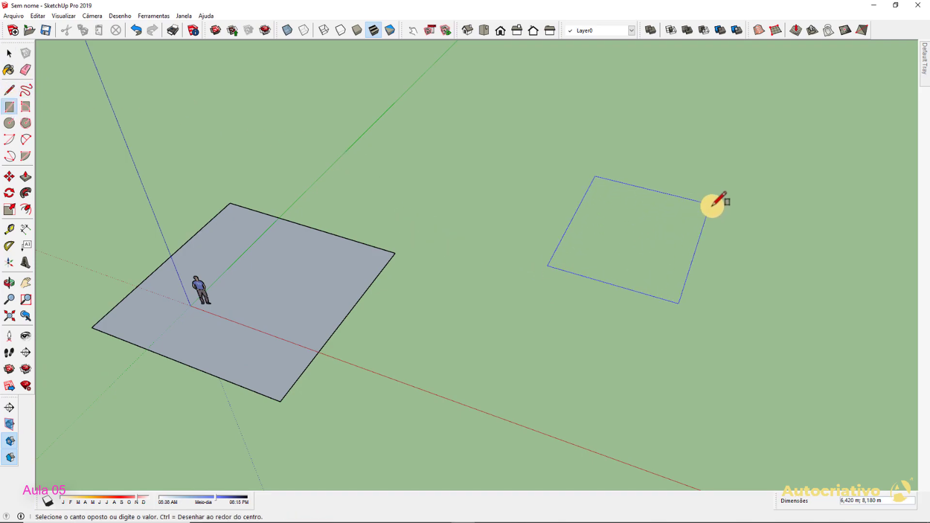
pyautogui.press('ctrl')
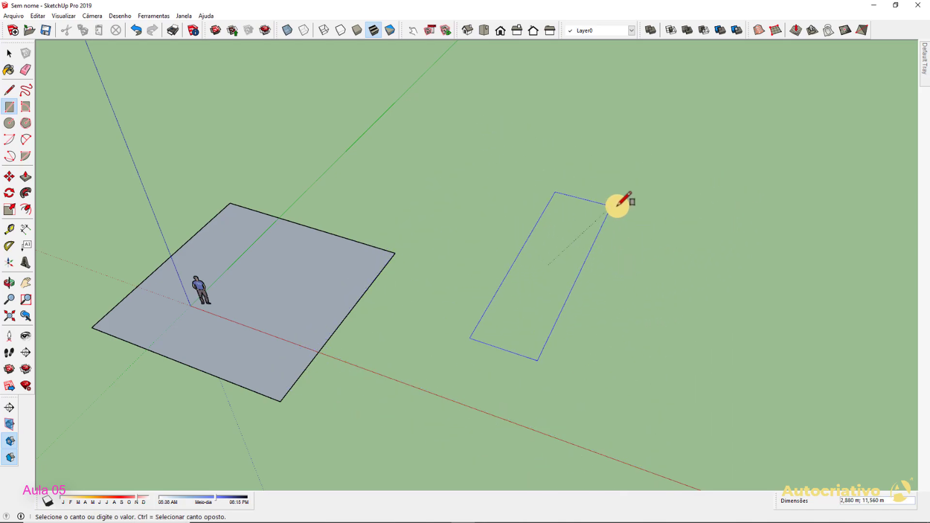
pyautogui.click(664, 205)
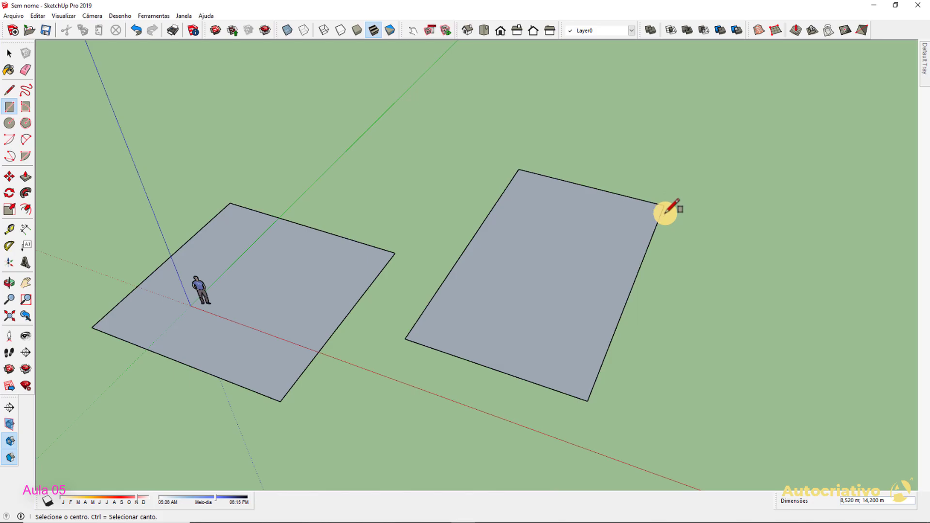
# Delete both centre-drawn rectangles with their faces and edges
pyautogui.moveTo(678, 243); pyautogui.dragTo(488, 253, button='middle')
pyautogui.press('space')
pyautogui.click(524, 242)
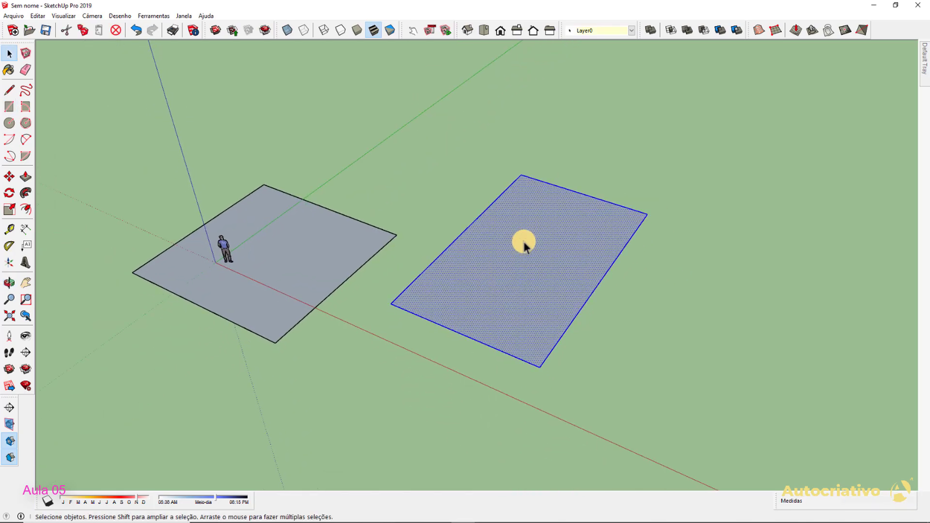
pyautogui.press('Delete')
pyautogui.click(323, 240)
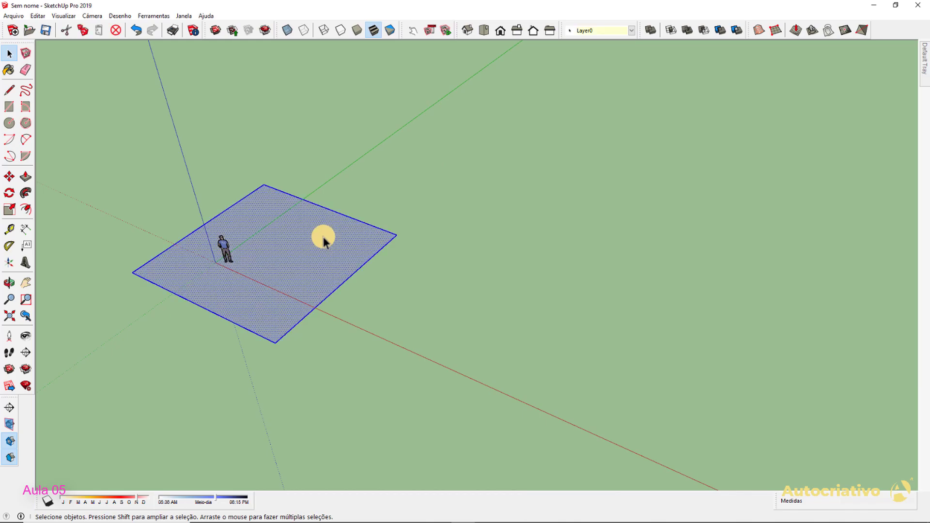
pyautogui.press('Delete')
# Draw an exact 1,5 m by 2 m rectangle from a corner on the ground near the human figure
pyautogui.scroll(3, 324, 241)
pyautogui.moveTo(293, 252); pyautogui.dragTo(351, 364, button='middle')
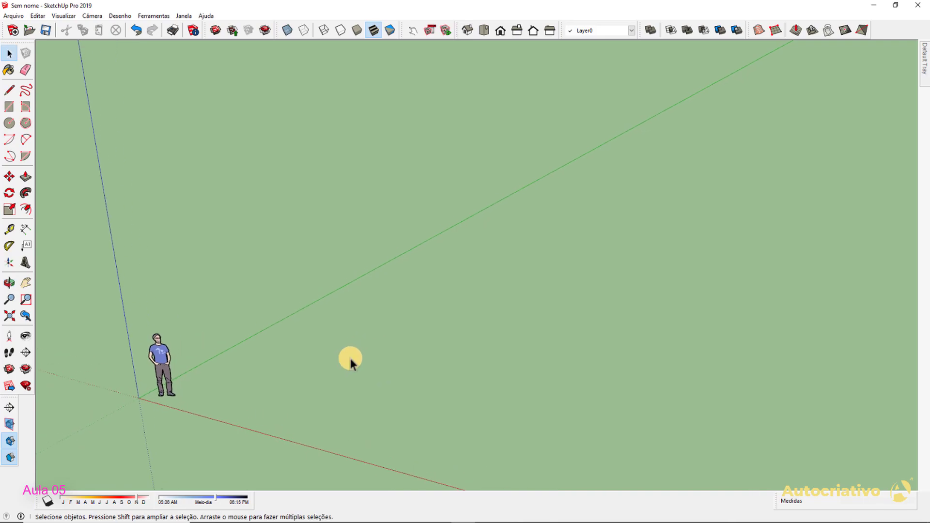
pyautogui.moveTo(293, 366); pyautogui.dragTo(342, 438, button='middle')
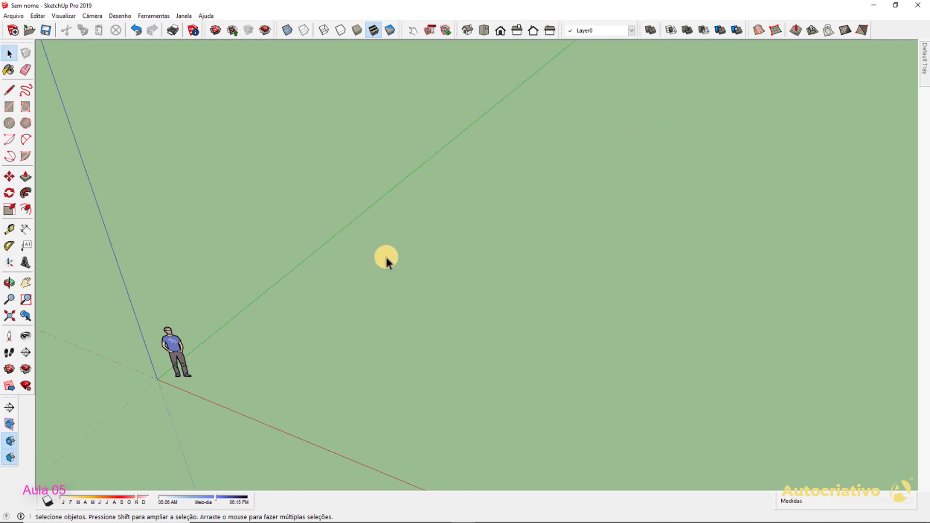
pyautogui.click(9, 107)
pyautogui.click(250, 348)
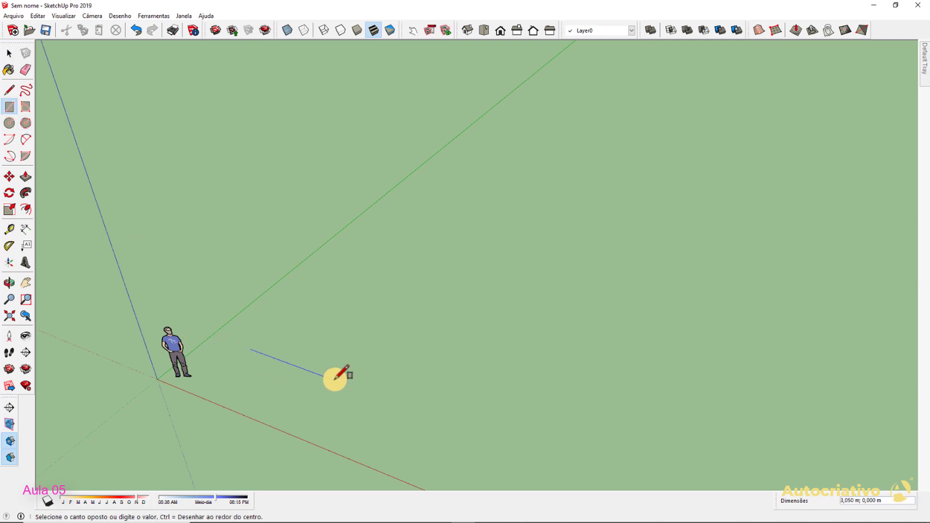
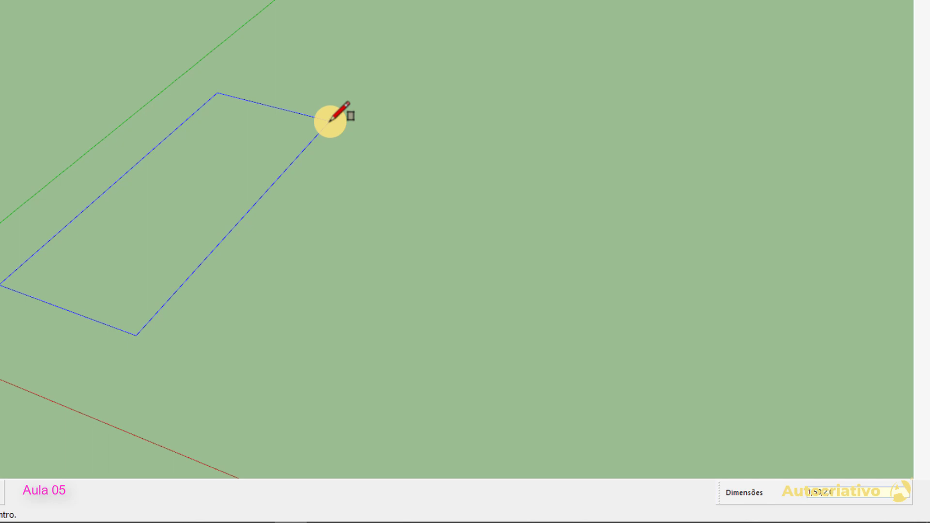
pyautogui.press('Return')
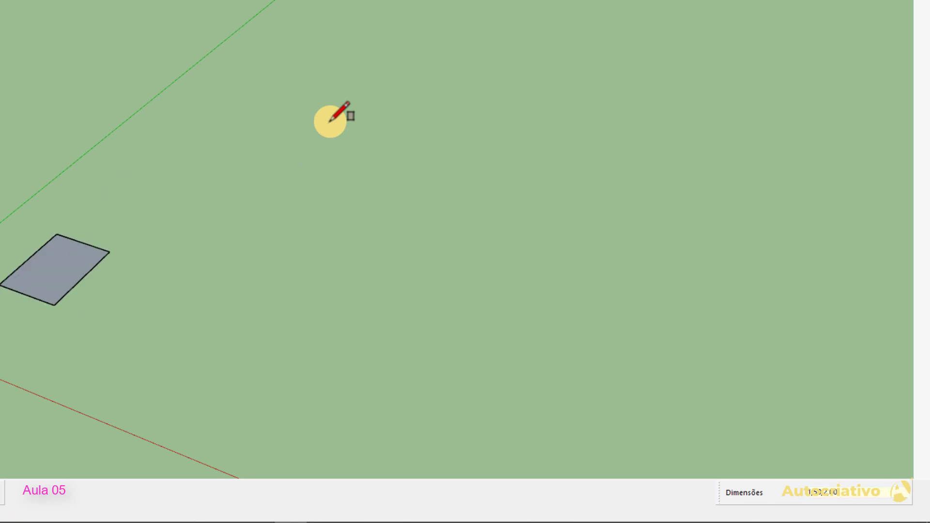
# Measure the width and length of the 1,5 m by 2 m rectangle with the Tape Measure, from edge to opposite edge
pyautogui.press('space')
pyautogui.scroll(6, 50, 275)
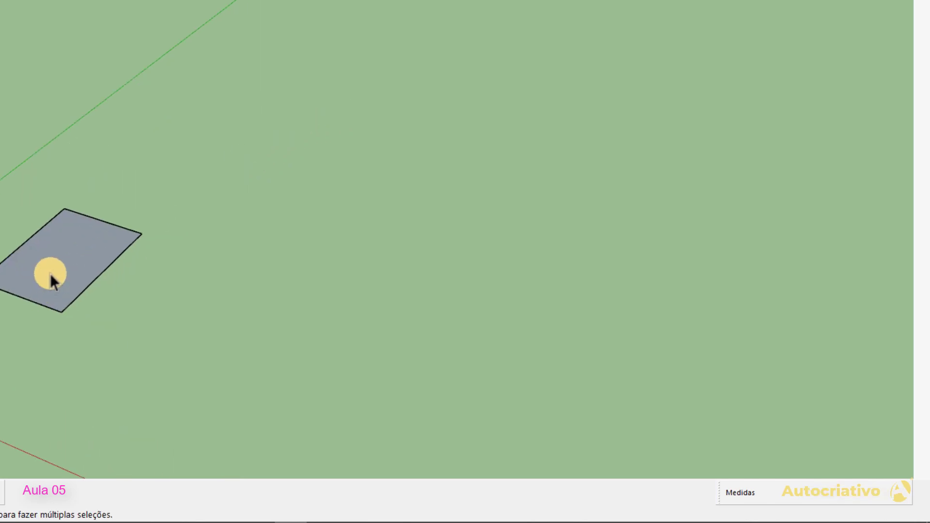
pyautogui.keyDown('shift'); pyautogui.moveTo(67, 258); pyautogui.dragTo(244, 151, button='middle'); pyautogui.keyUp('shift')
pyautogui.moveTo(358, 213)
pyautogui.keyDown('shift'); pyautogui.mouseDown(button='middle')
pyautogui.moveTo(340, 288)
pyautogui.moveTo(328, 257)
pyautogui.mouseUp(button='middle'); pyautogui.keyUp('shift')
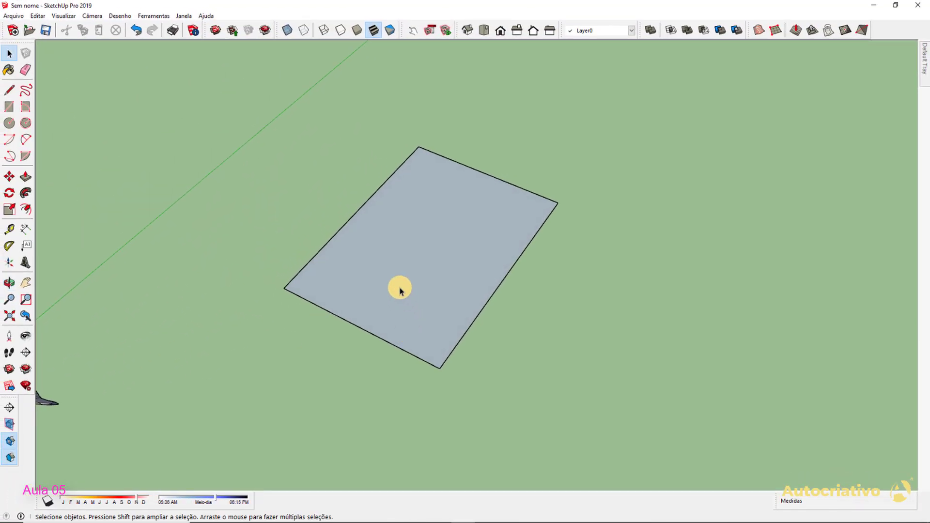
pyautogui.press('t')
pyautogui.click(303, 267)
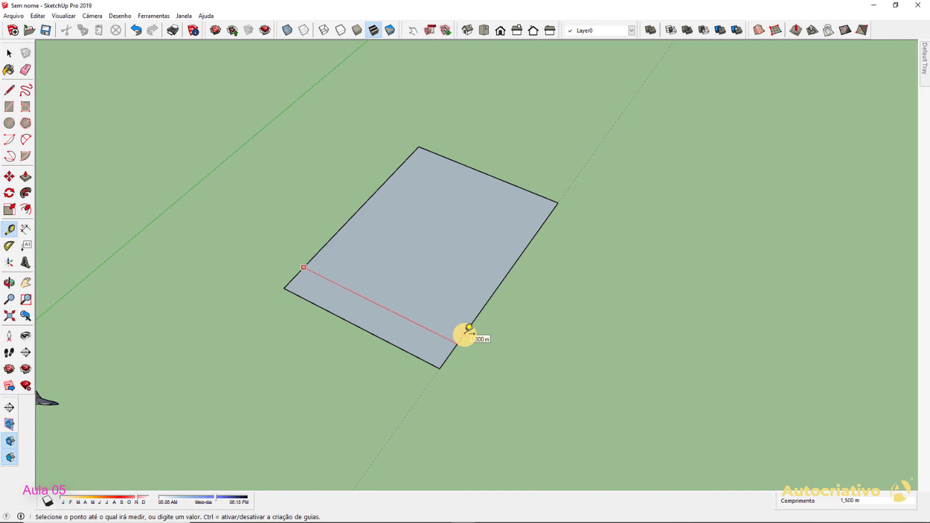
pyautogui.press('space')
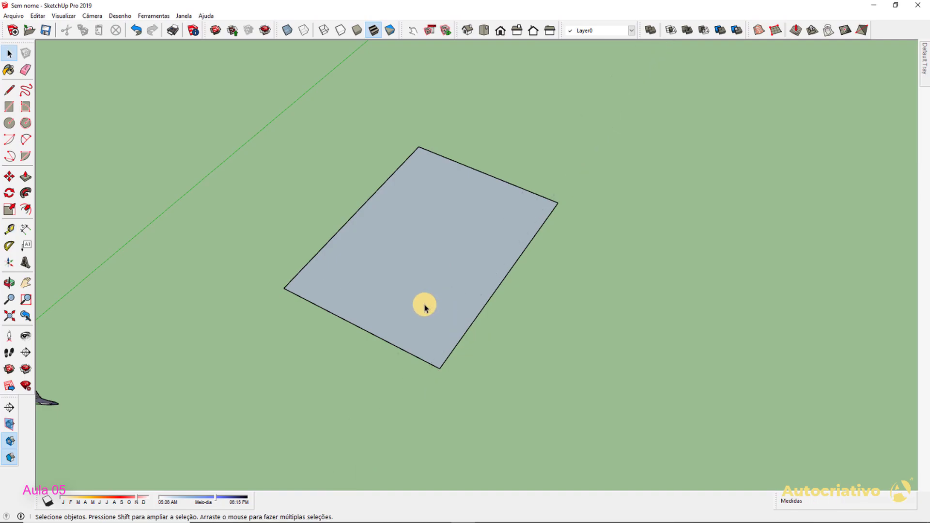
pyautogui.press('t')
pyautogui.click(358, 326)
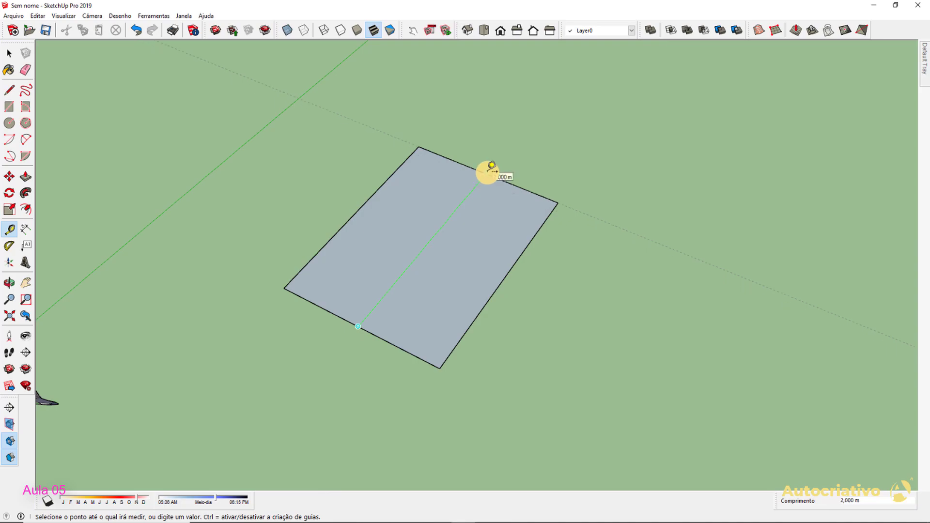
pyautogui.press('space')
# Draw an exact 5 m by 1 m rectangle on the ground beside the first one, its long side parallel to the red axis
pyautogui.scroll(-5, 506, 242)
pyautogui.keyDown('shift'); pyautogui.moveTo(572, 326); pyautogui.dragTo(459, 307, button='middle'); pyautogui.keyUp('shift')
pyautogui.press('r')
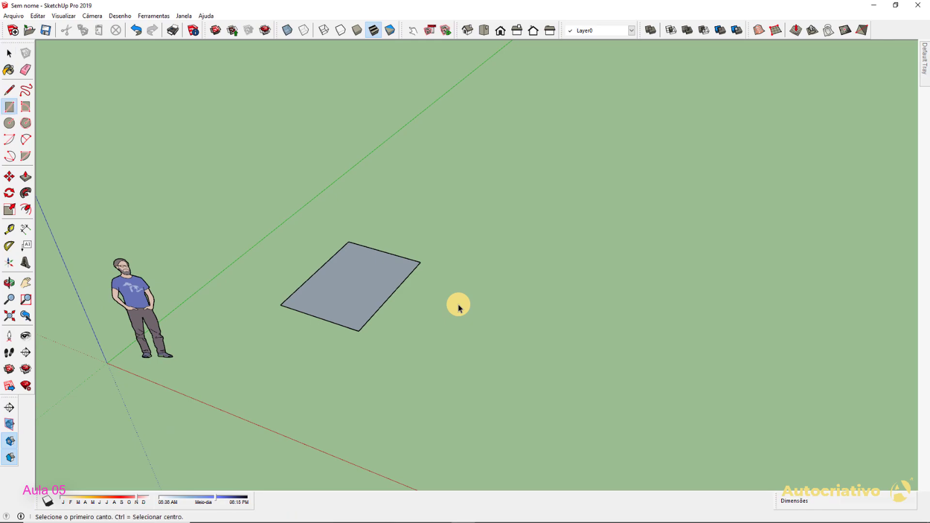
pyautogui.click(422, 349)
pyautogui.moveTo(446, 364); pyautogui.dragTo(420, 312, button='middle')
pyautogui.scroll(-2, 477, 372)
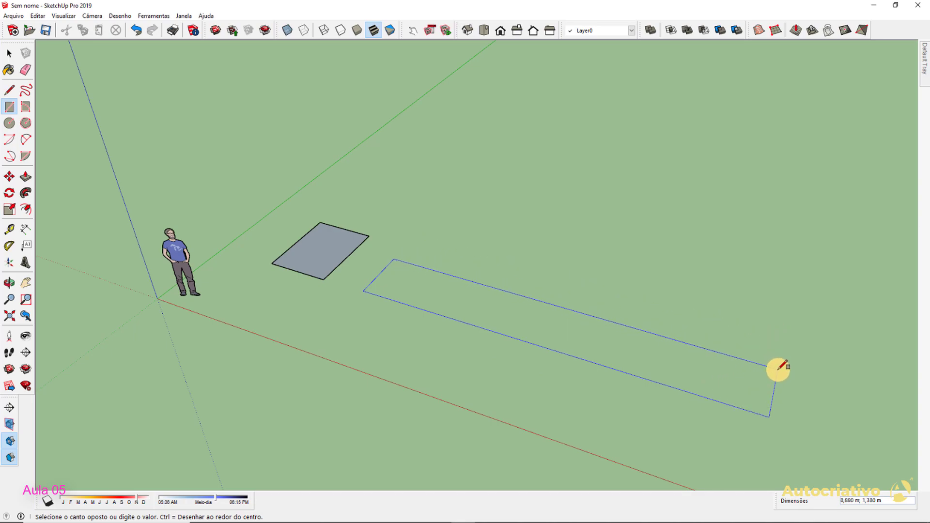
pyautogui.write('5')
pyautogui.press('Return')
pyautogui.press('space')
# Measure the length and width of the long, narrow rectangle with the Tape Measure
pyautogui.scroll(3, 490, 328)
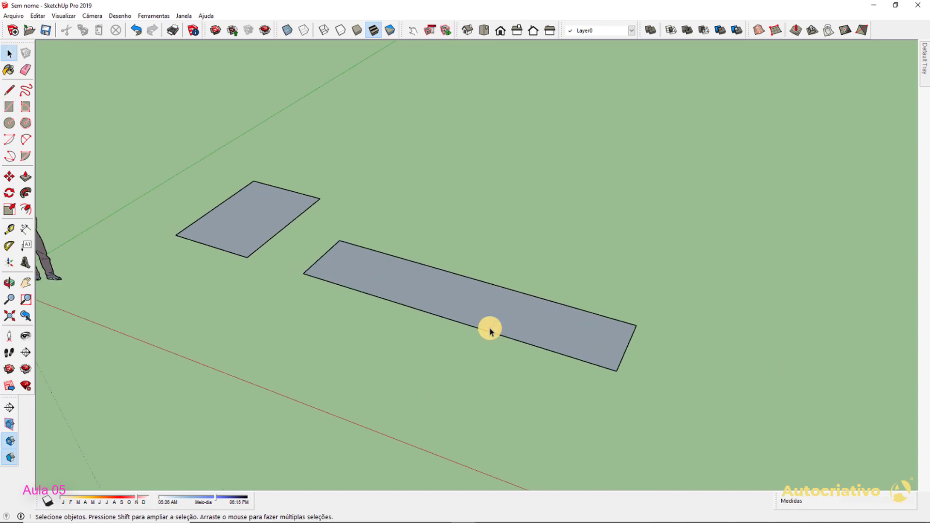
pyautogui.press('t')
pyautogui.click(275, 239)
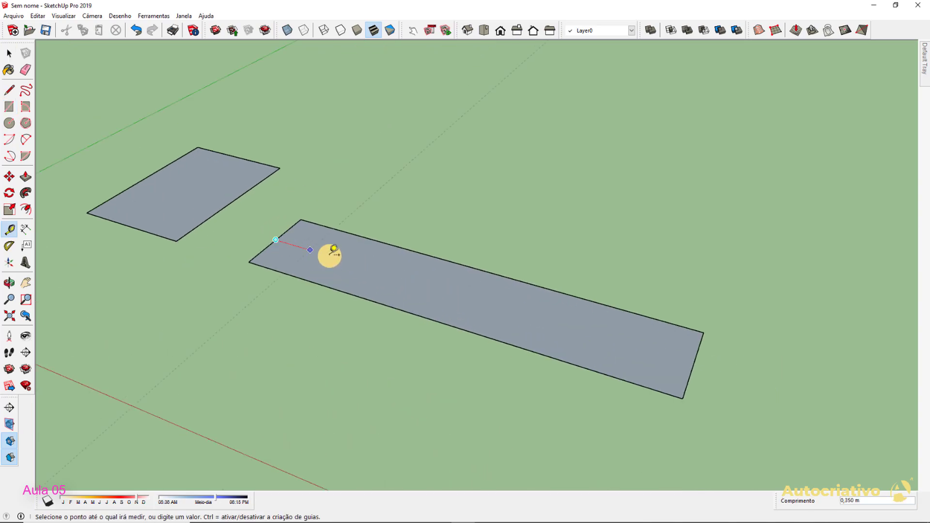
pyautogui.click(696, 357)
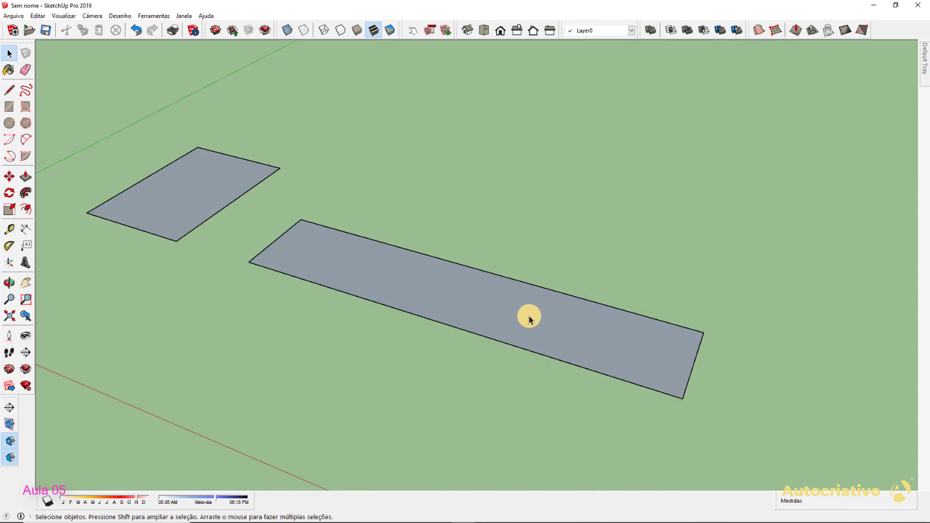
pyautogui.click(463, 330)
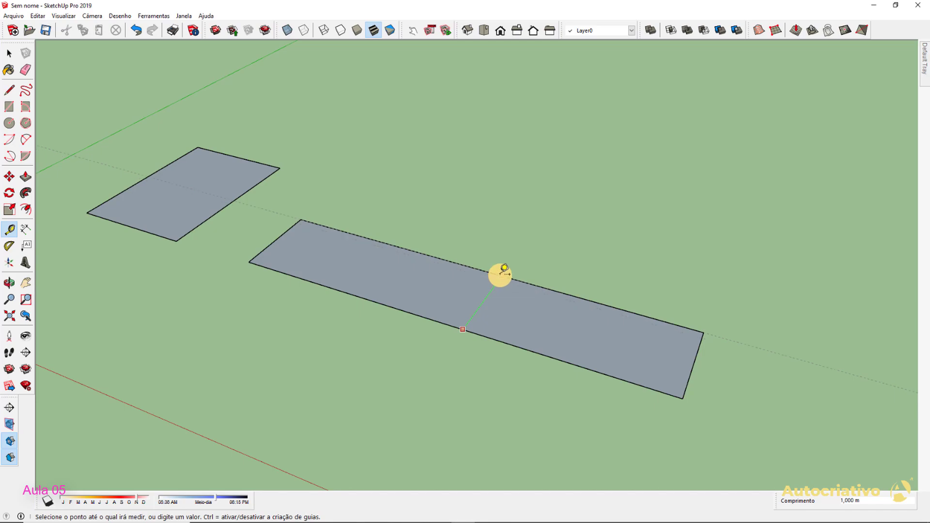
pyautogui.press('space')
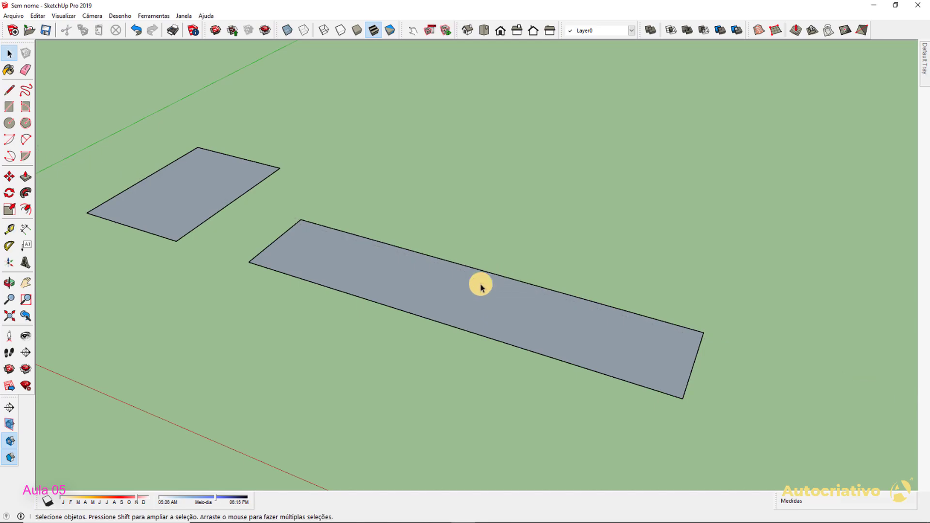
# Delete both dimensioned rectangles with their faces and edges
pyautogui.scroll(-4, 473, 297)
pyautogui.moveTo(473, 297); pyautogui.dragTo(415, 312, button='middle')
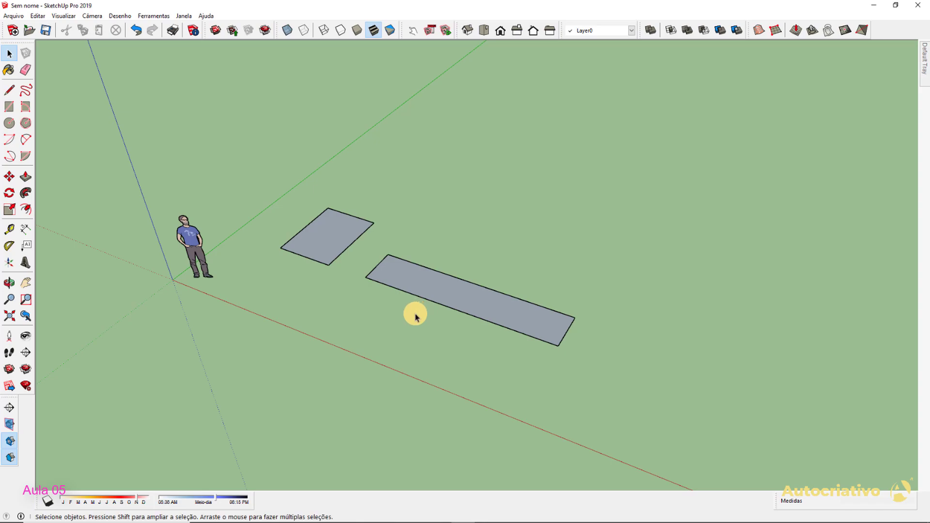
pyautogui.moveTo(636, 363)
pyautogui.mouseDown()
pyautogui.moveTo(433, 286)
pyautogui.moveTo(272, 171)
pyautogui.mouseUp()
pyautogui.press('Delete')
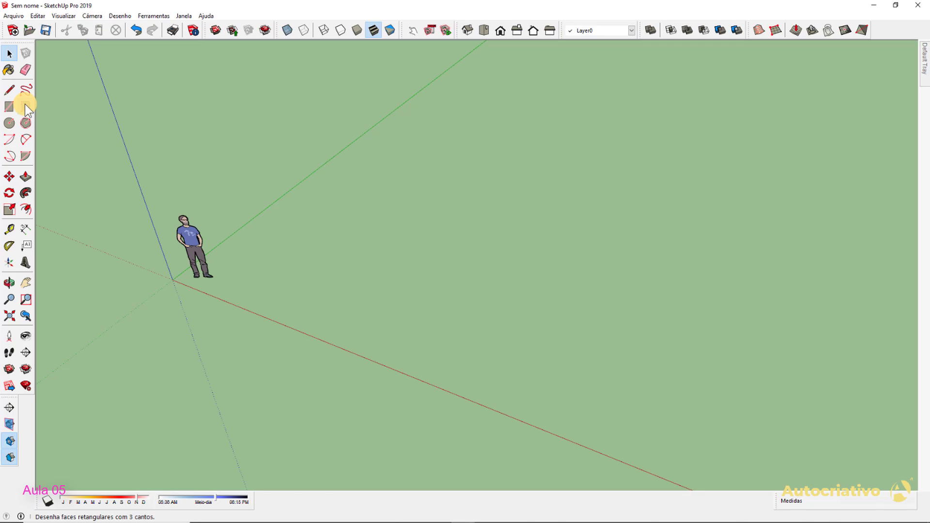
# Draw a small freehand rectangle from corner to corner on the ground, beside the human figure
pyautogui.click(9, 107)
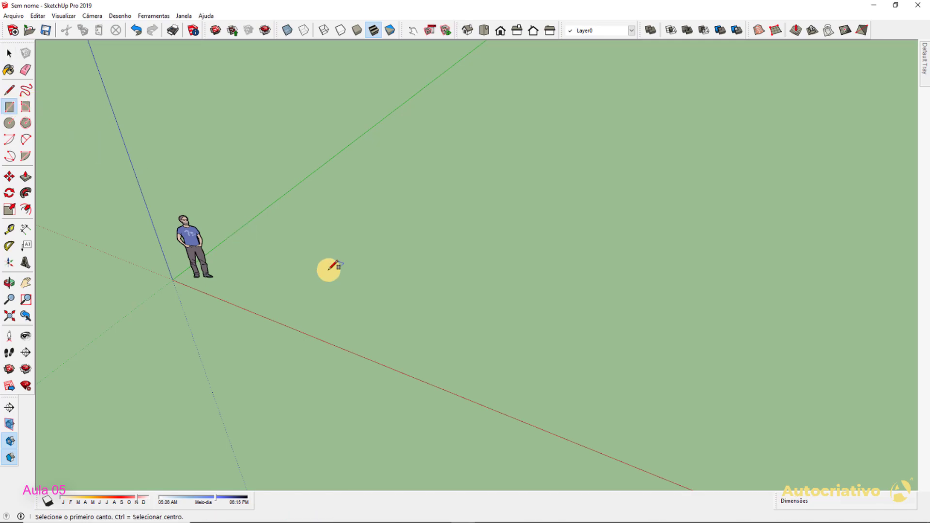
pyautogui.click(392, 258)
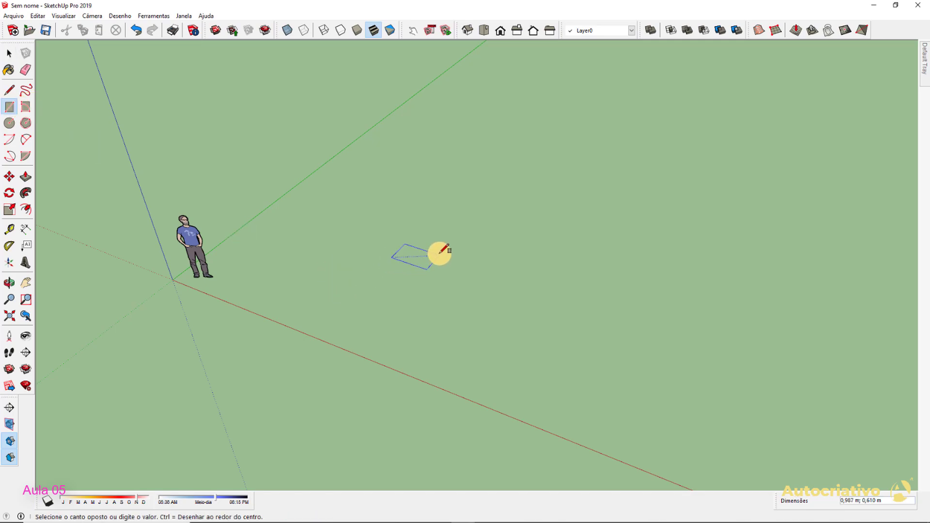
pyautogui.click(454, 241)
pyautogui.press('space')
# Draw a line from the rectangle's near corner outward, continuing its green-axis side in a straight line
pyautogui.scroll(3, 415, 249)
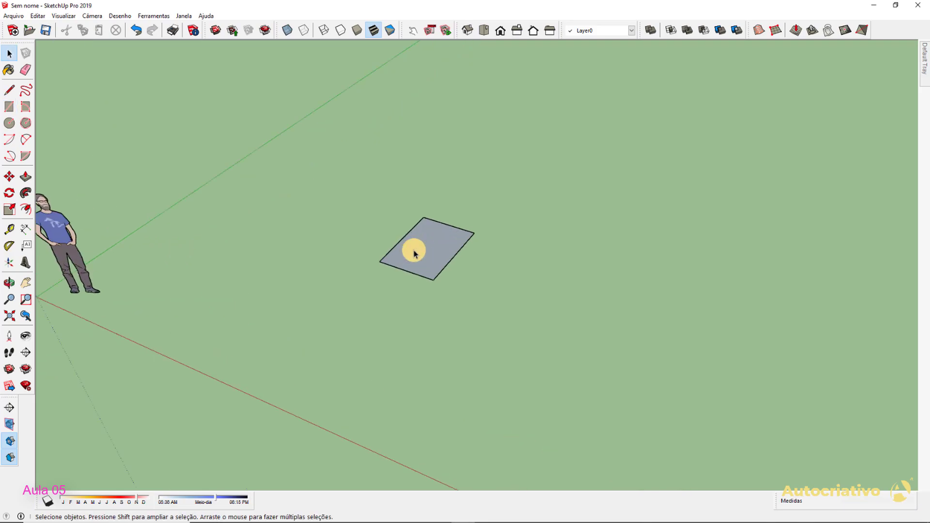
pyautogui.press('l')
pyautogui.click(383, 262)
pyautogui.click(328, 314)
pyautogui.press('space')
# Select the rectangle's side edge, add the line extending it to the selection, and clear the selection
pyautogui.moveTo(374, 322); pyautogui.dragTo(518, 336, button='middle')
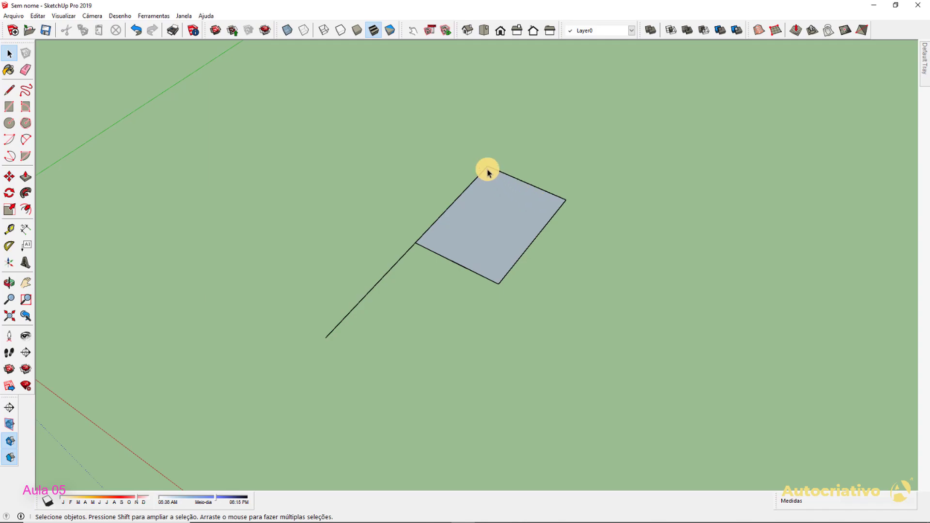
pyautogui.click(458, 197)
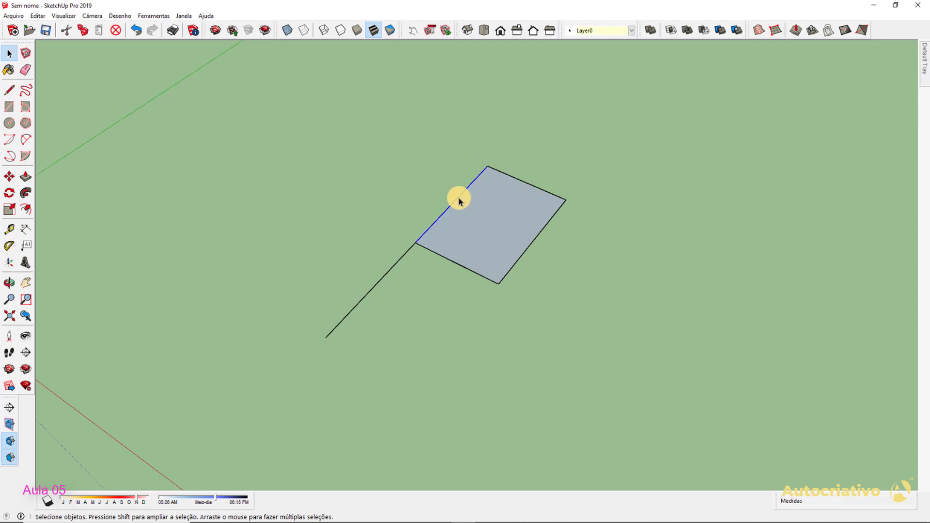
pyautogui.keyDown('shift'); pyautogui.click(388, 278); pyautogui.keyUp('shift')
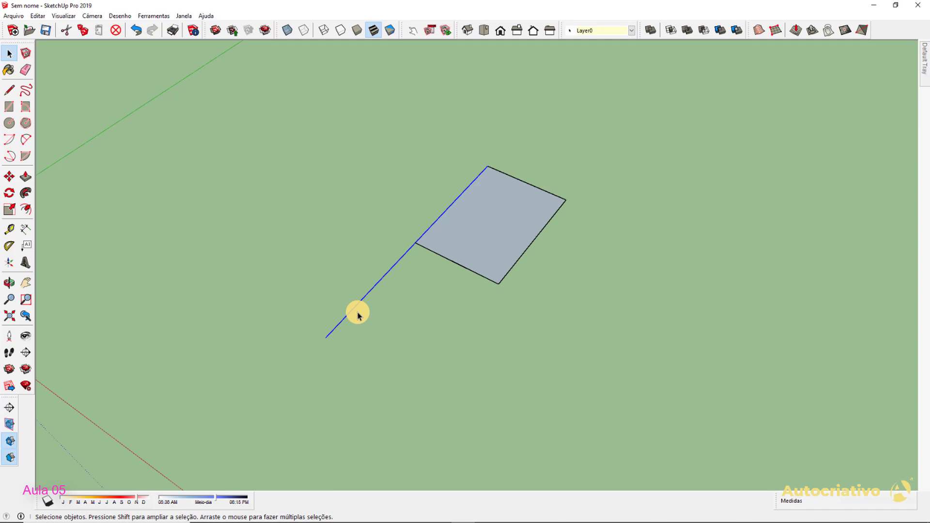
pyautogui.click(428, 321)
# Delete the small rectangle together with the line extending from its corner
pyautogui.scroll(-1, 434, 322)
pyautogui.moveTo(652, 328)
pyautogui.mouseDown()
pyautogui.moveTo(539, 307)
pyautogui.moveTo(379, 187)
pyautogui.mouseUp()
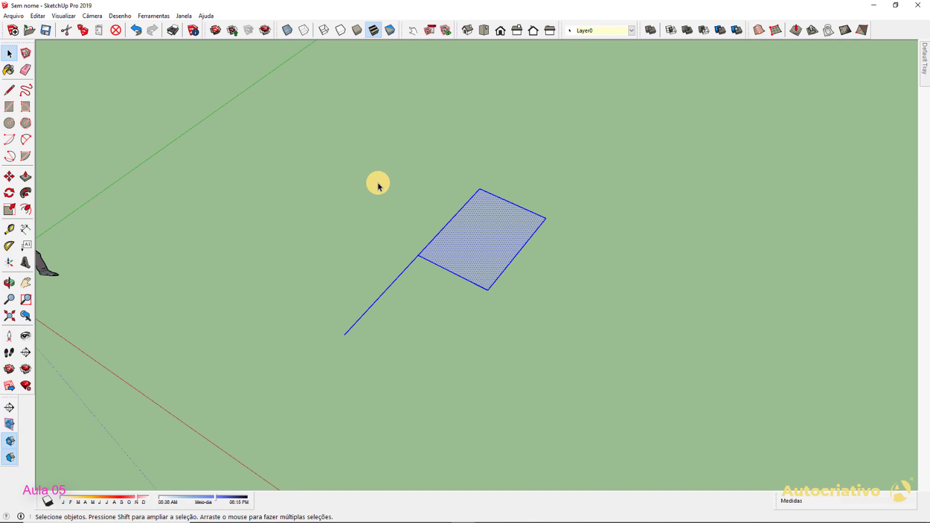
pyautogui.press('Delete')
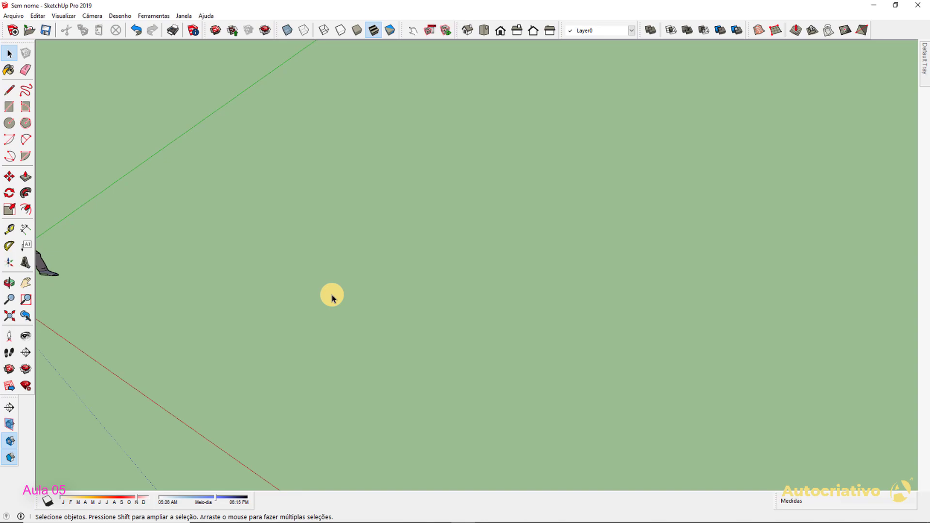
# Draw a three-corner rotated rectangle lying flat on the ground, with its first edge parallel to the red axis
pyautogui.moveTo(332, 297); pyautogui.dragTo(450, 312, button='middle')
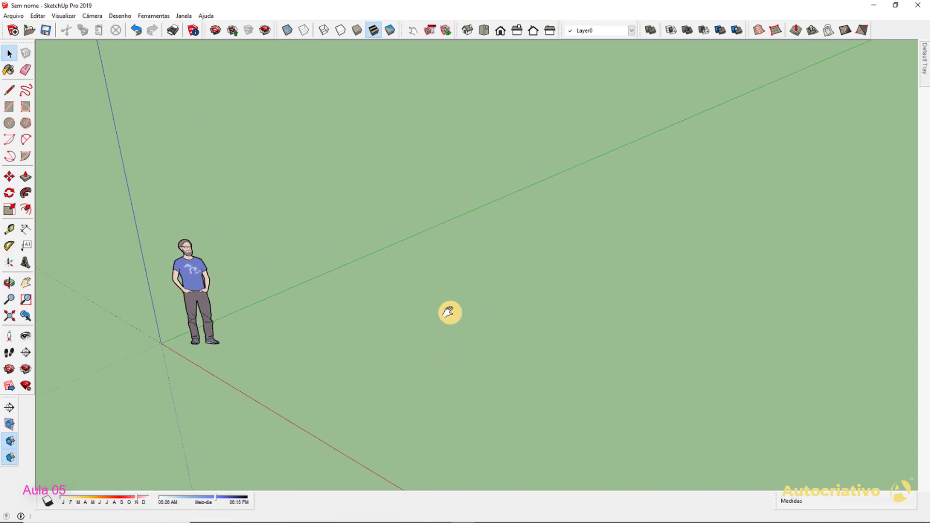
pyautogui.click(27, 108)
pyautogui.moveTo(388, 316); pyautogui.dragTo(411, 326, button='middle')
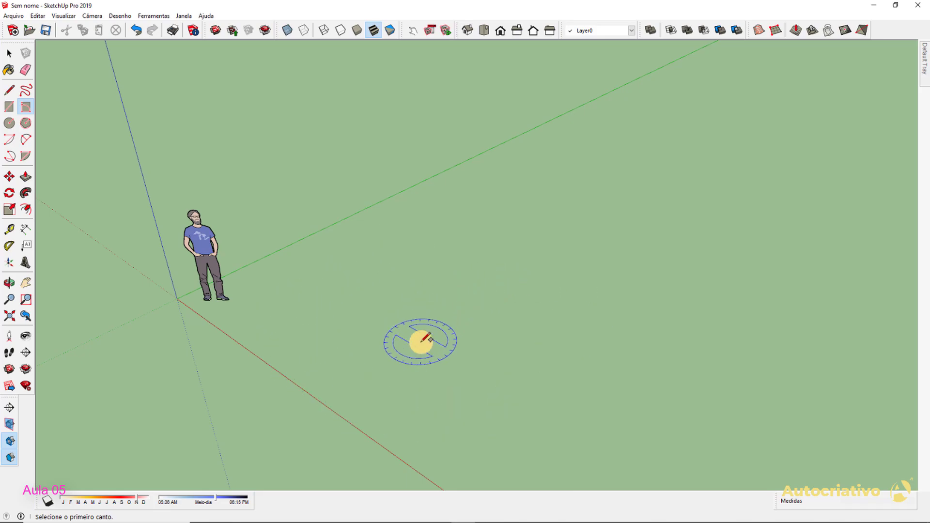
pyautogui.click(411, 344)
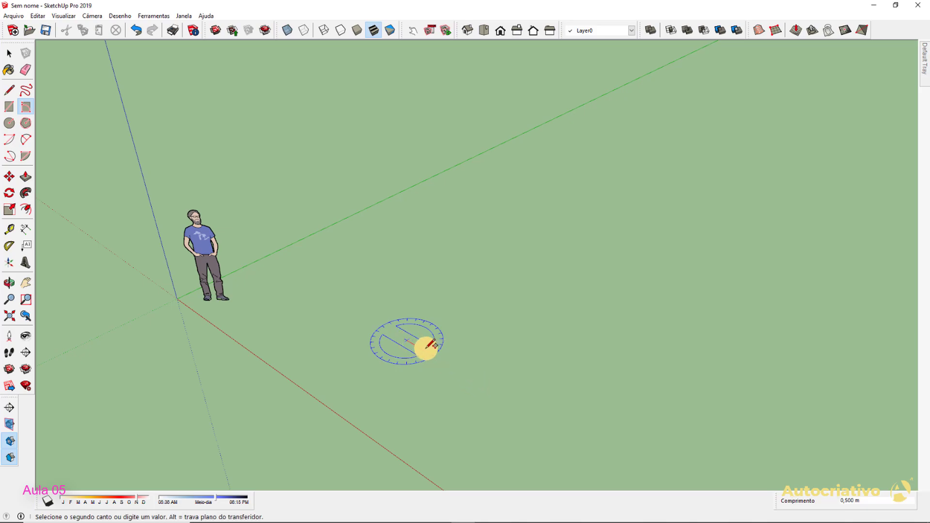
pyautogui.click(547, 416)
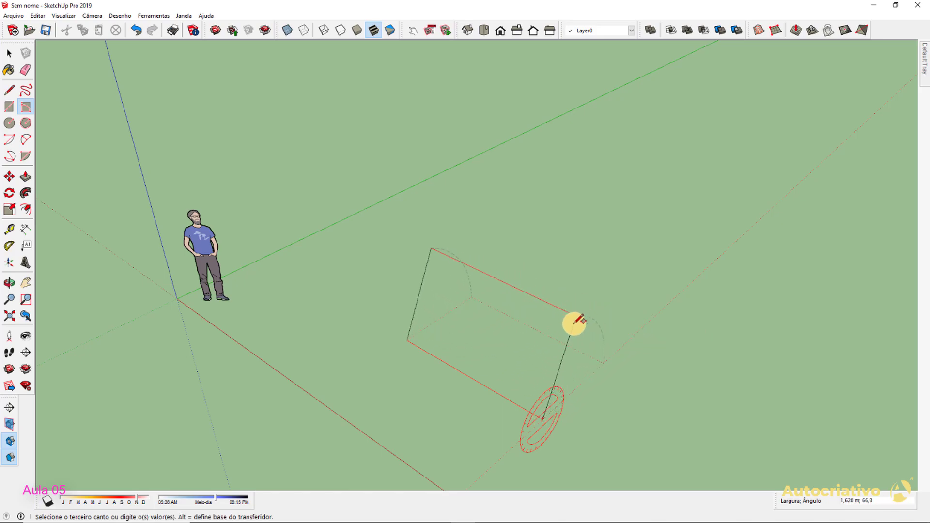
pyautogui.scroll(1, 584, 398)
pyautogui.moveTo(586, 402); pyautogui.dragTo(560, 332, button='middle')
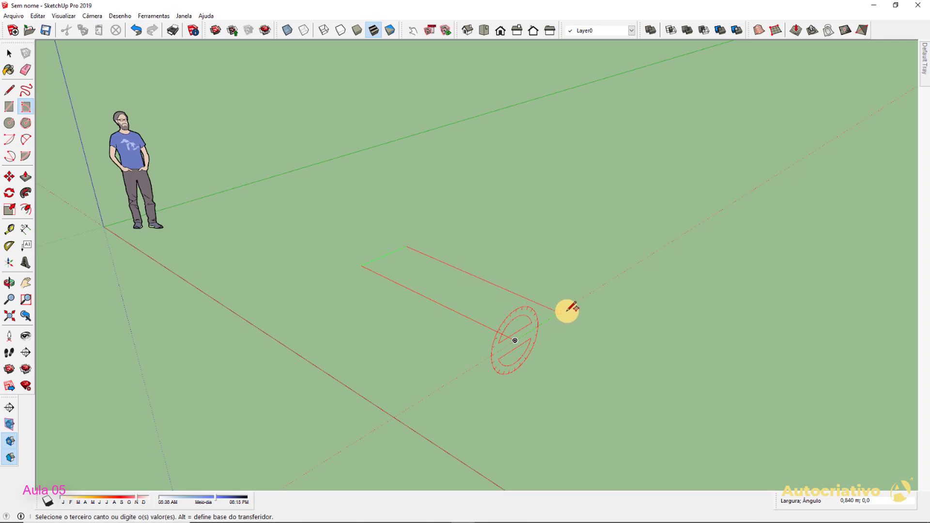
pyautogui.click(650, 254)
pyautogui.moveTo(533, 334); pyautogui.dragTo(546, 411, button='middle')
pyautogui.press('space')
# Select the flat rectangle's first edge, and delete the whole rectangle with its face and edges
pyautogui.click(412, 311)
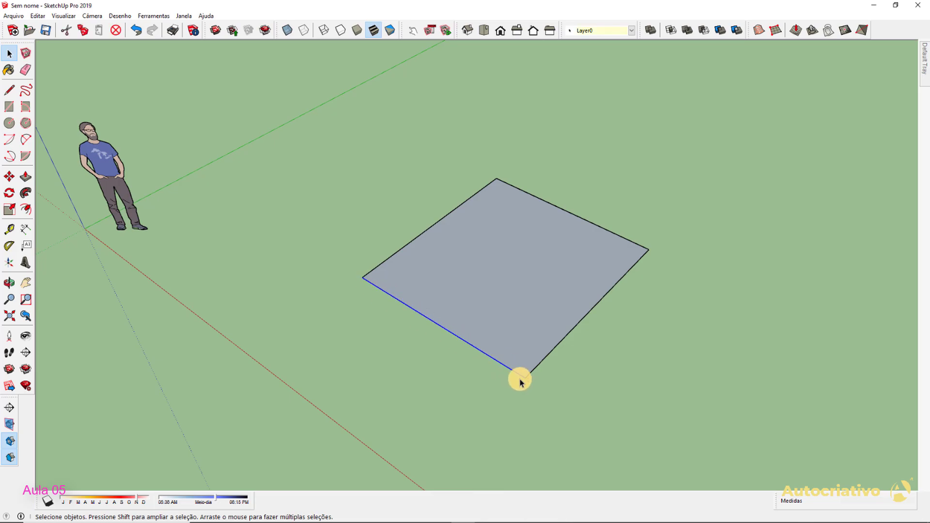
pyautogui.doubleClick(527, 318)
pyautogui.press('Delete')
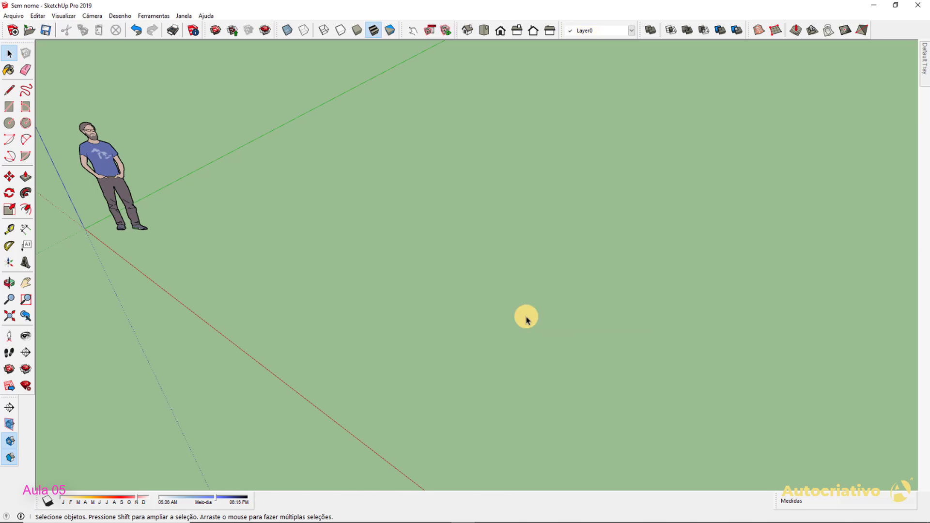
# Draw a three-corner rotated rectangle standing upright at 90°, with its base on the ground parallel to the red axis
pyautogui.click(26, 107)
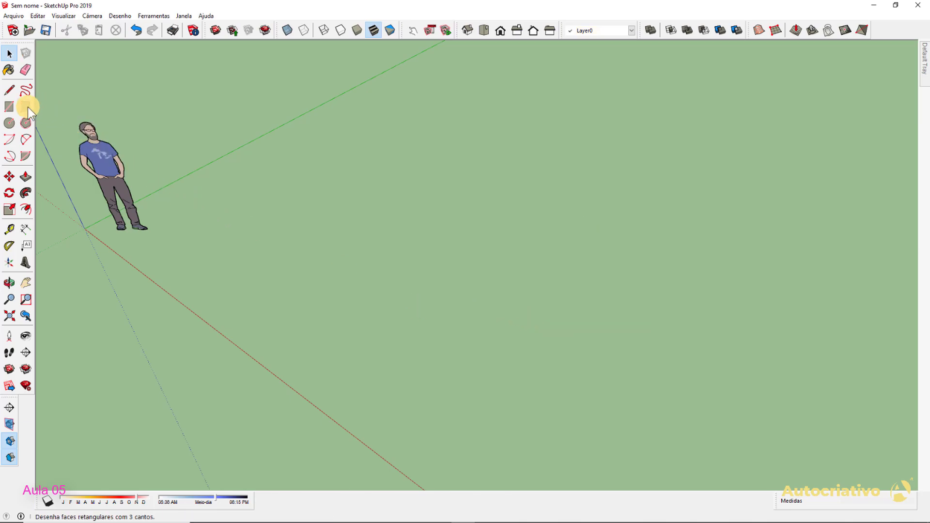
pyautogui.click(383, 239)
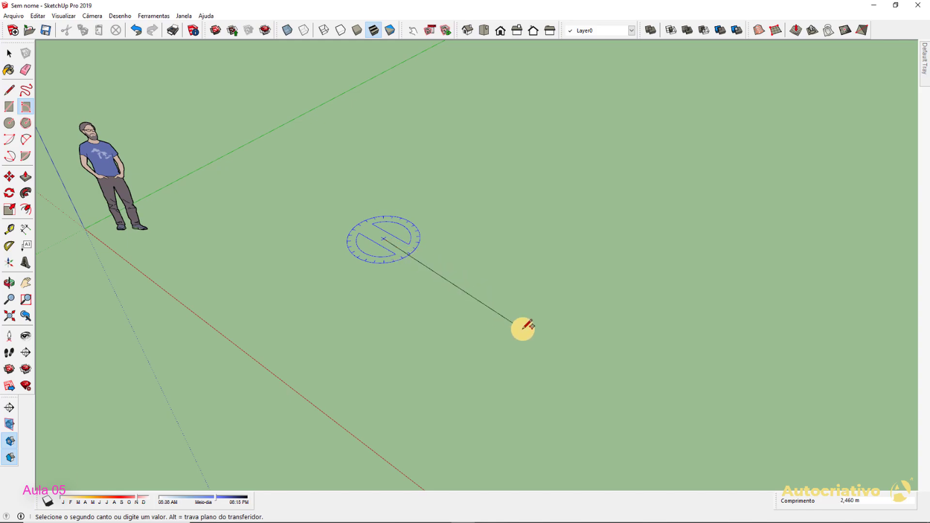
pyautogui.click(570, 334)
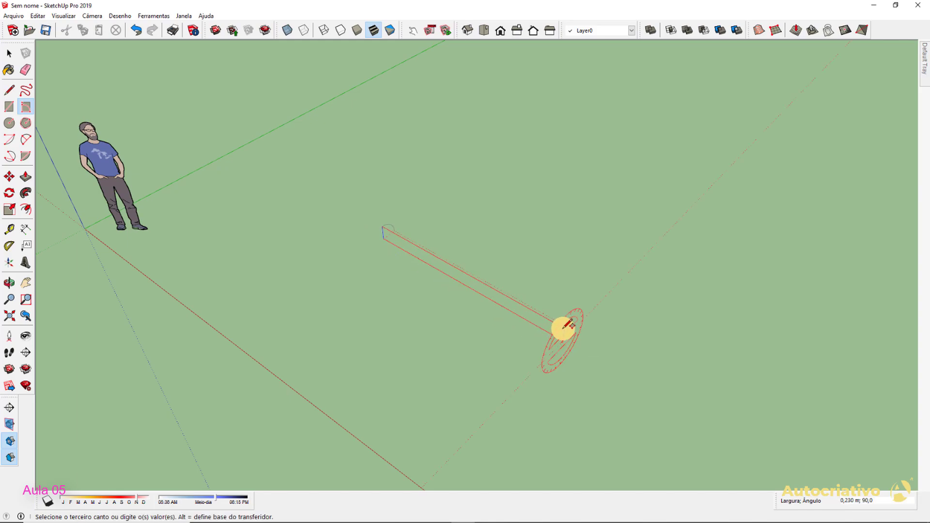
pyautogui.scroll(2, 562, 315)
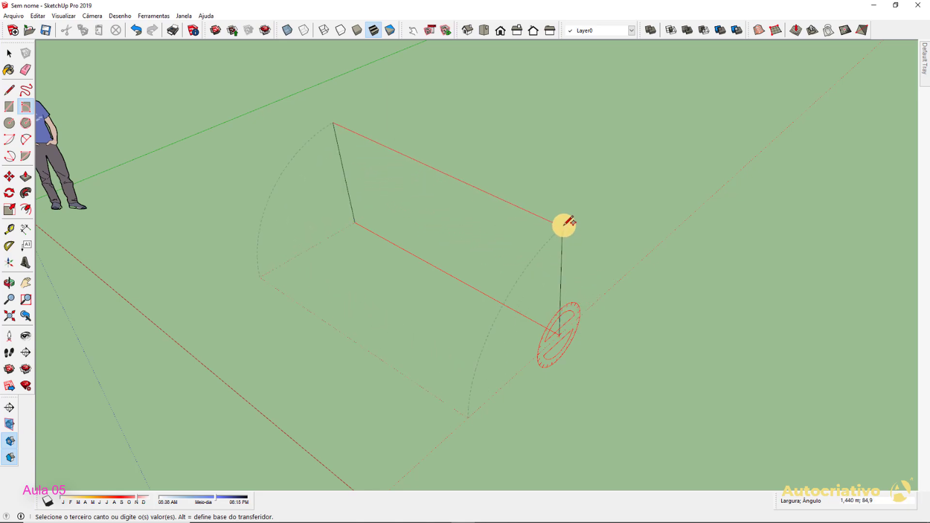
pyautogui.scroll(-3, 569, 220)
pyautogui.moveTo(568, 220); pyautogui.dragTo(557, 245, button='middle')
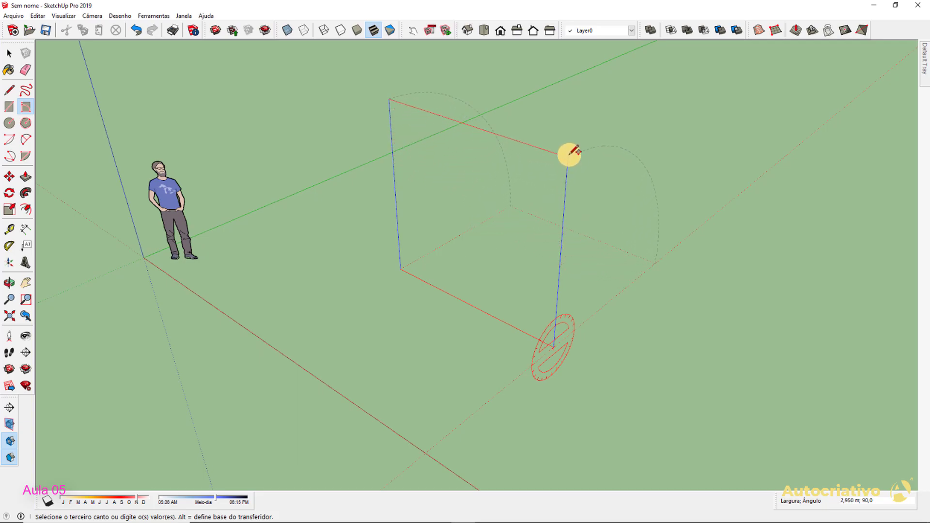
pyautogui.click(572, 122)
pyautogui.press('space')
pyautogui.moveTo(633, 230); pyautogui.dragTo(650, 301, button='middle')
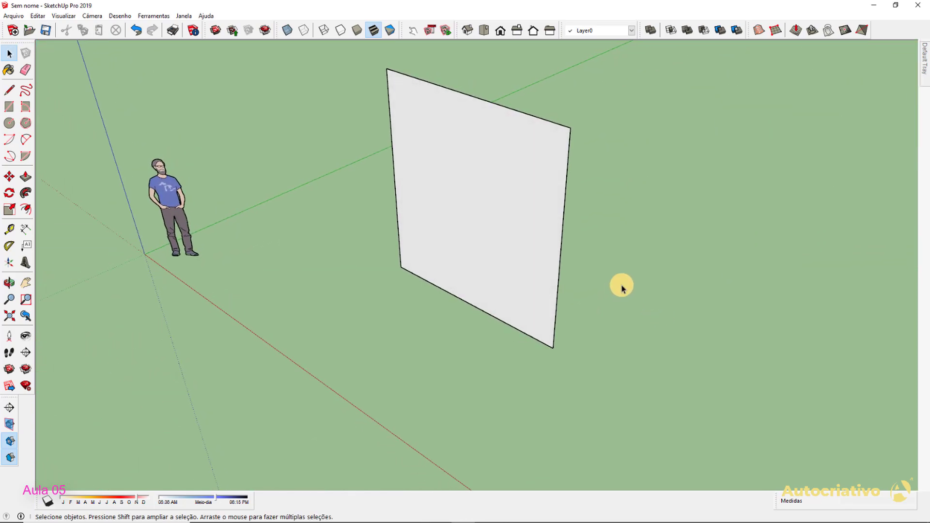
# Delete the upright rectangle together with its face and edges
pyautogui.scroll(-3, 407, 305)
pyautogui.moveTo(407, 305); pyautogui.dragTo(455, 336, button='middle')
pyautogui.click(449, 277)
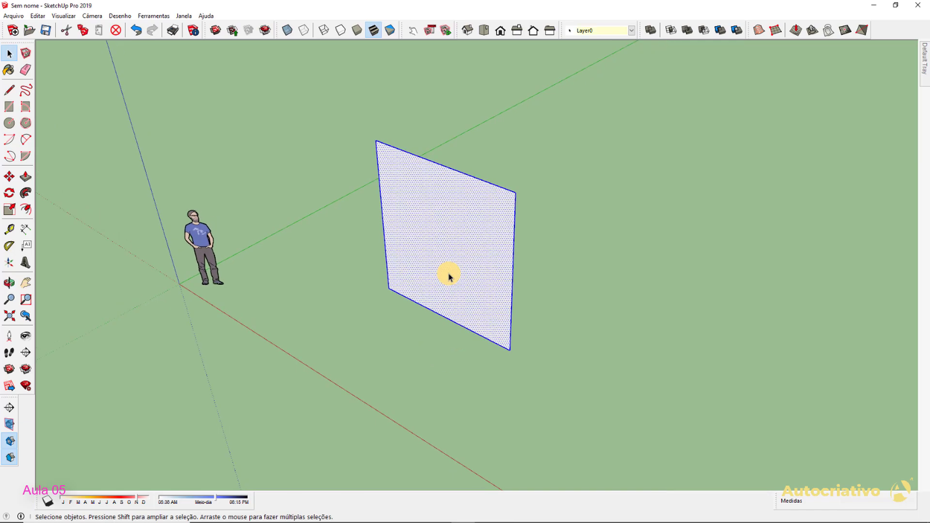
pyautogui.press('Delete')
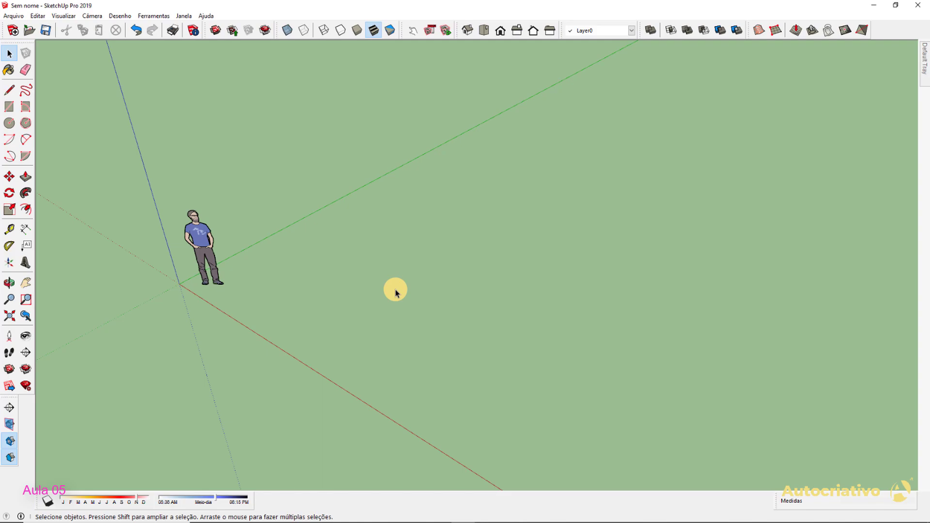
# Draw a three-corner rotated rectangle of 2 m by 2 m flat on the ground, with its first edge parallel to the red axis
pyautogui.click(27, 107)
pyautogui.click(371, 264)
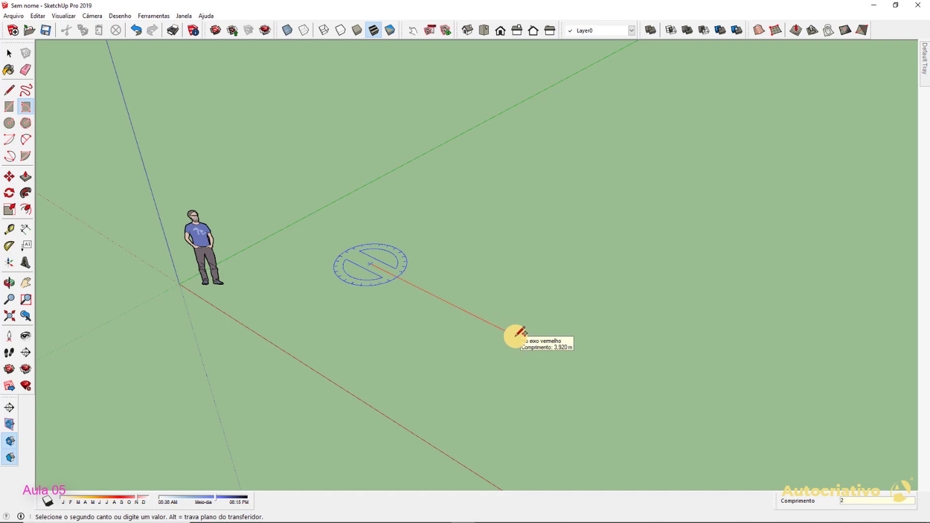
pyautogui.press('Return')
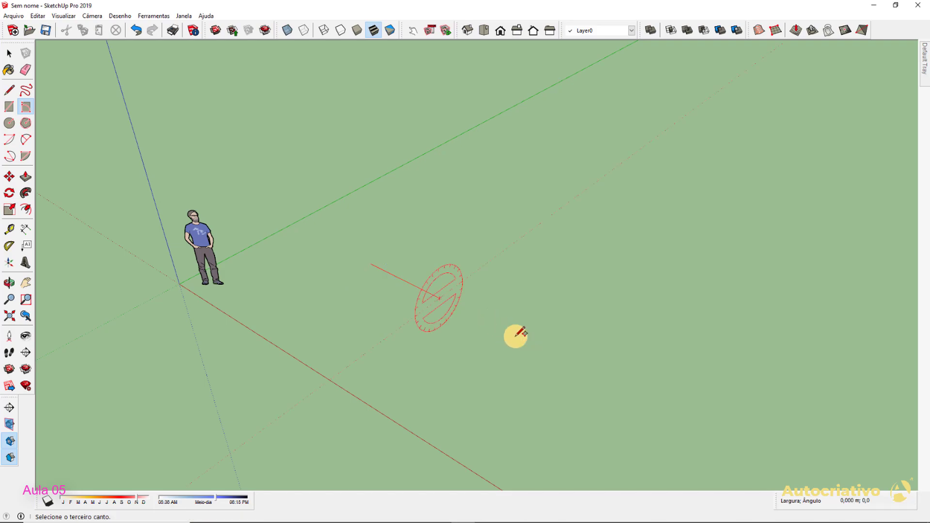
pyautogui.scroll(3, 472, 319)
pyautogui.moveTo(513, 338)
pyautogui.mouseDown(button='middle')
pyautogui.moveTo(486, 370)
pyautogui.moveTo(512, 339)
pyautogui.mouseUp(button='middle')
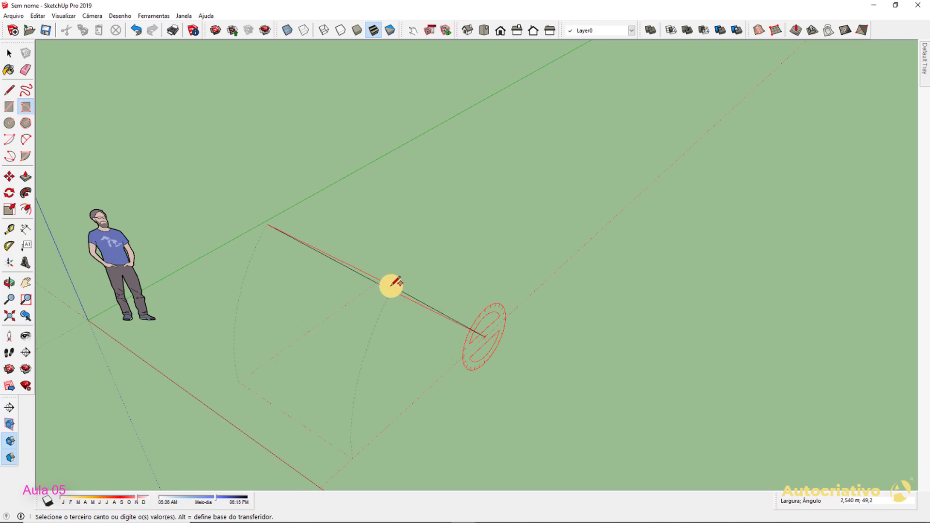
pyautogui.moveTo(492, 331); pyautogui.dragTo(525, 313, button='middle')
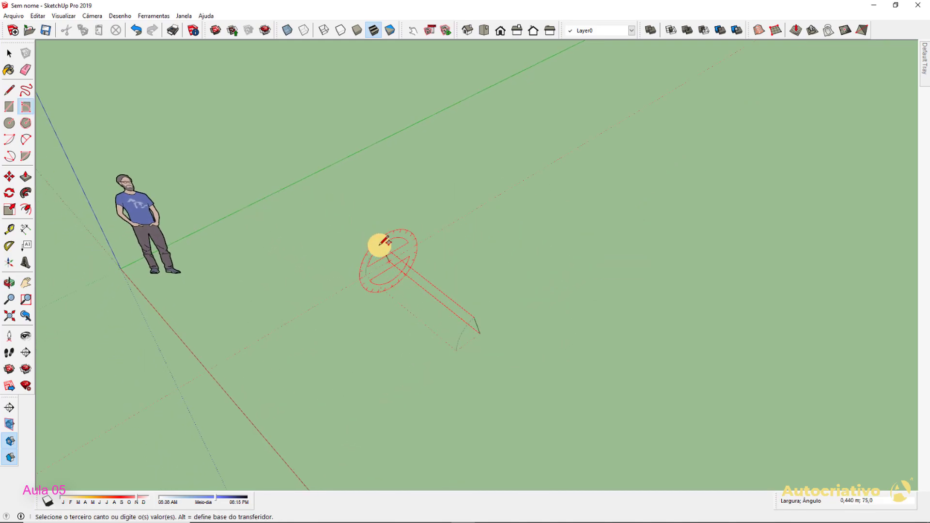
pyautogui.moveTo(422, 293); pyautogui.dragTo(354, 213, button='middle')
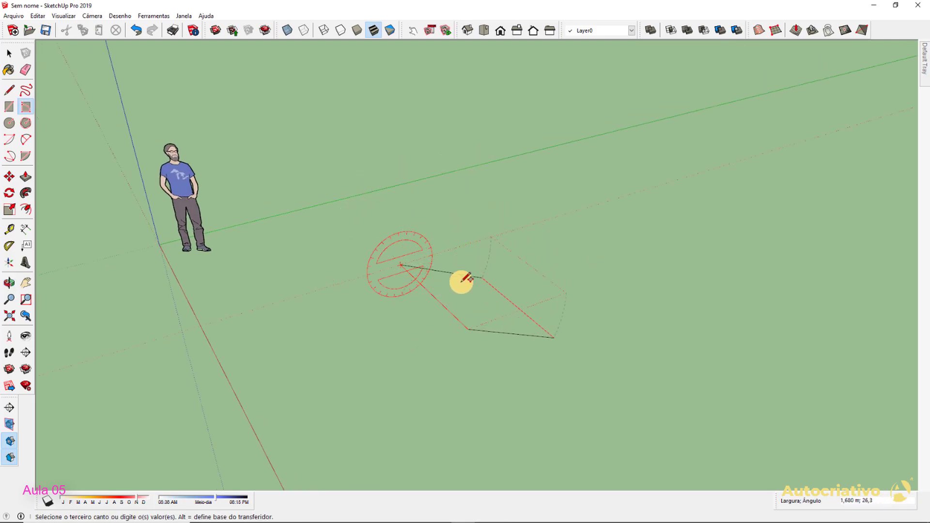
pyautogui.moveTo(473, 278); pyautogui.dragTo(437, 280, button='middle')
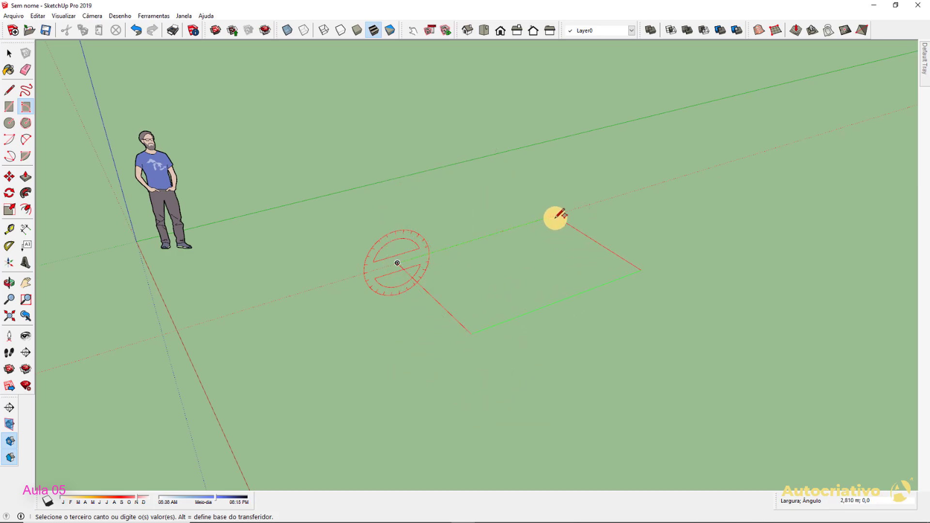
pyautogui.moveTo(539, 222); pyautogui.dragTo(523, 262, button='middle')
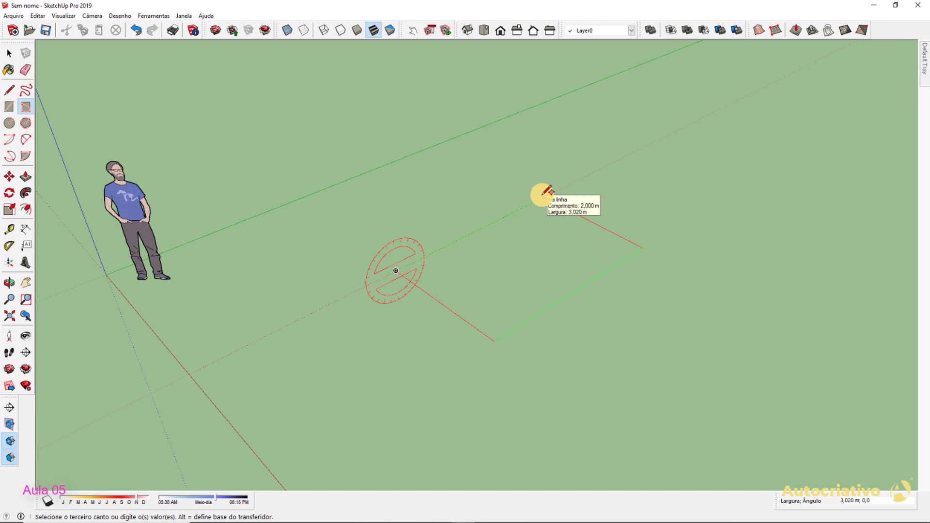
pyautogui.press('Return')
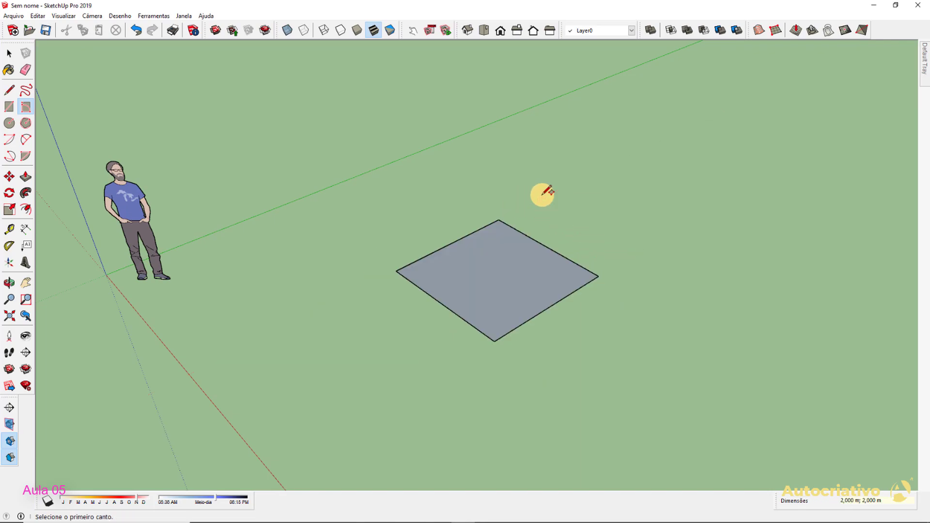
# Measure the length of the flat square's edge parallel to the green axis with the Tape Measure
pyautogui.press('space')
pyautogui.scroll(2, 511, 281)
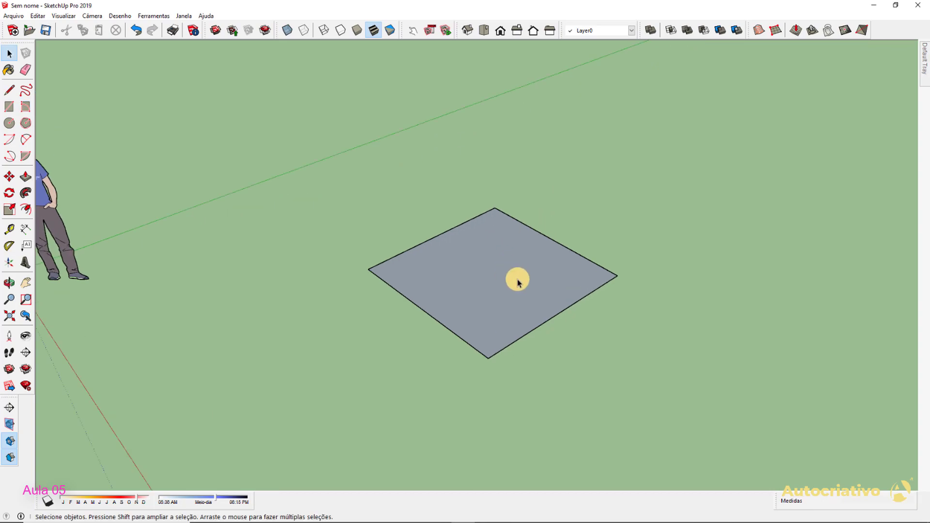
pyautogui.press('t')
pyautogui.click(368, 269)
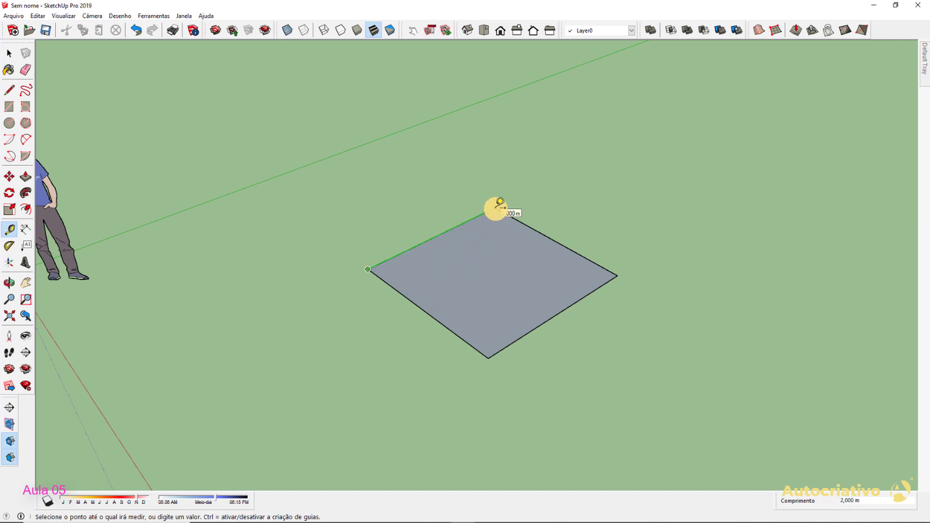
# Delete the 2 m square with its face and edges
pyautogui.press('space')
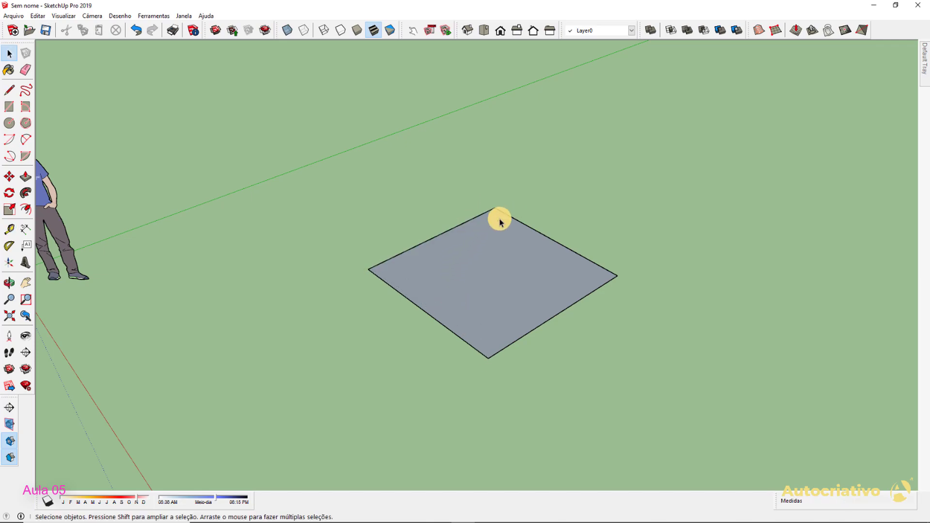
pyautogui.doubleClick(488, 279)
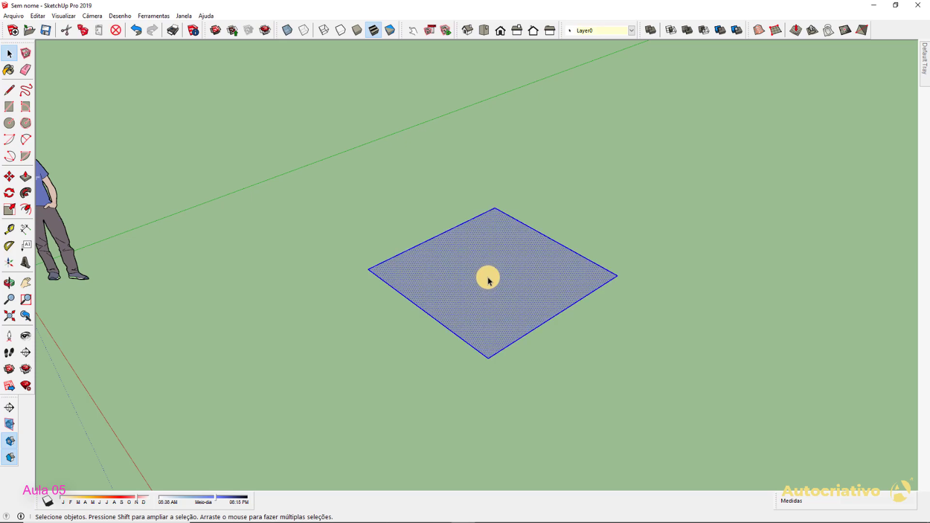
pyautogui.press('Delete')
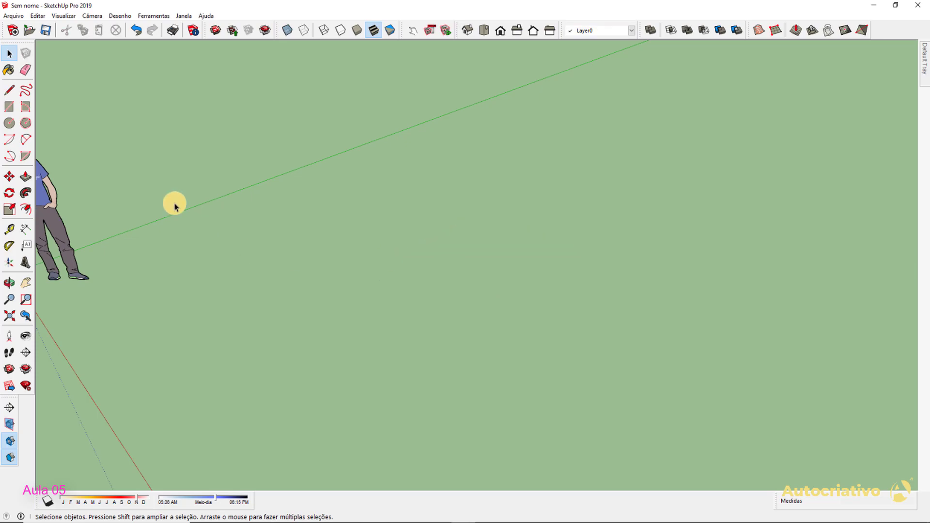
# Try a three-corner rectangle sloping below the ground from a first edge of about 2.53 m along red, 3 m wide, and undo it
pyautogui.click(27, 107)
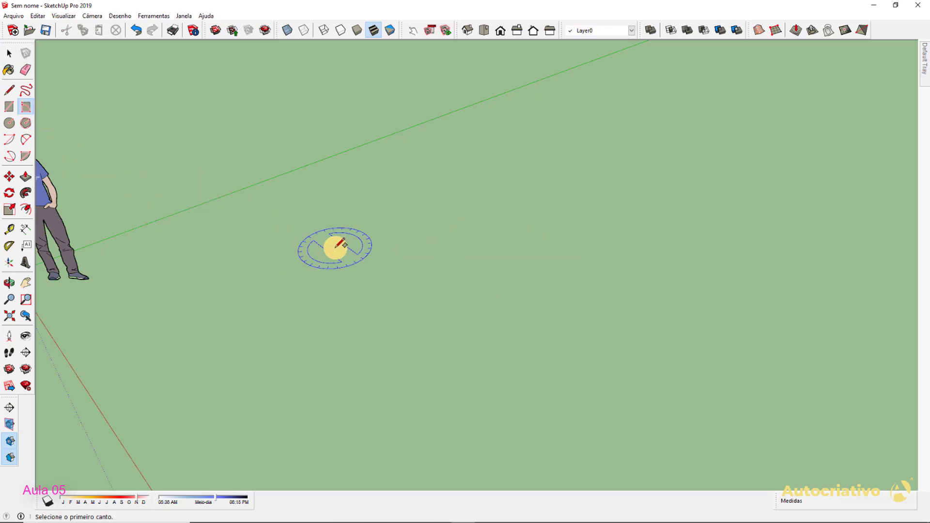
pyautogui.click(335, 247)
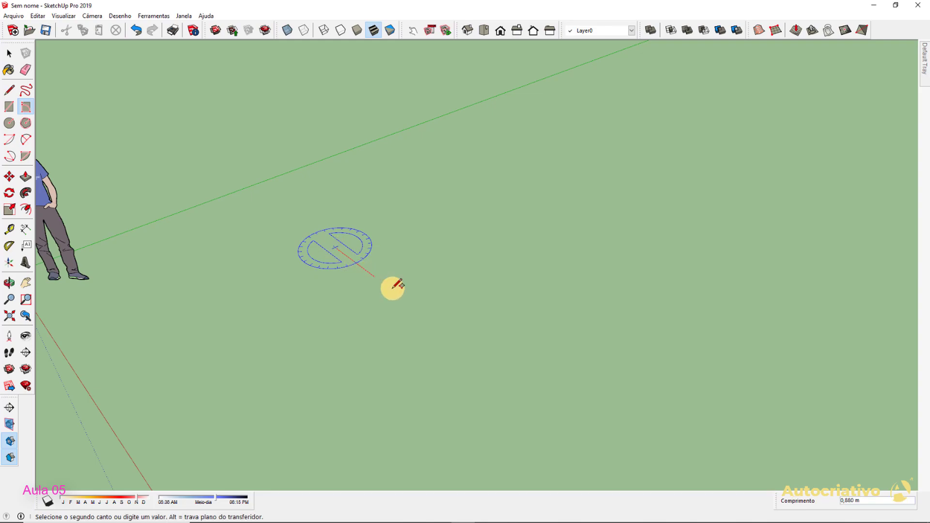
pyautogui.click(479, 354)
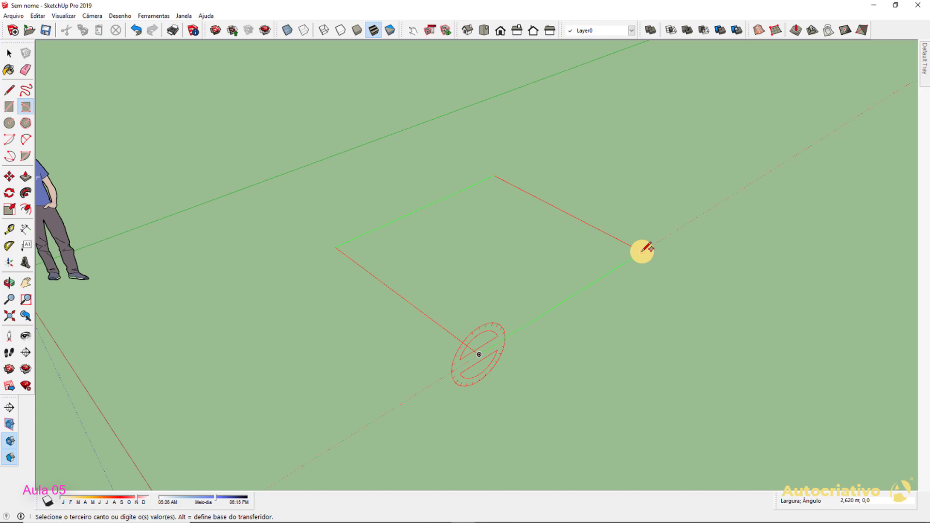
pyautogui.moveTo(641, 250); pyautogui.dragTo(455, 260, button='middle')
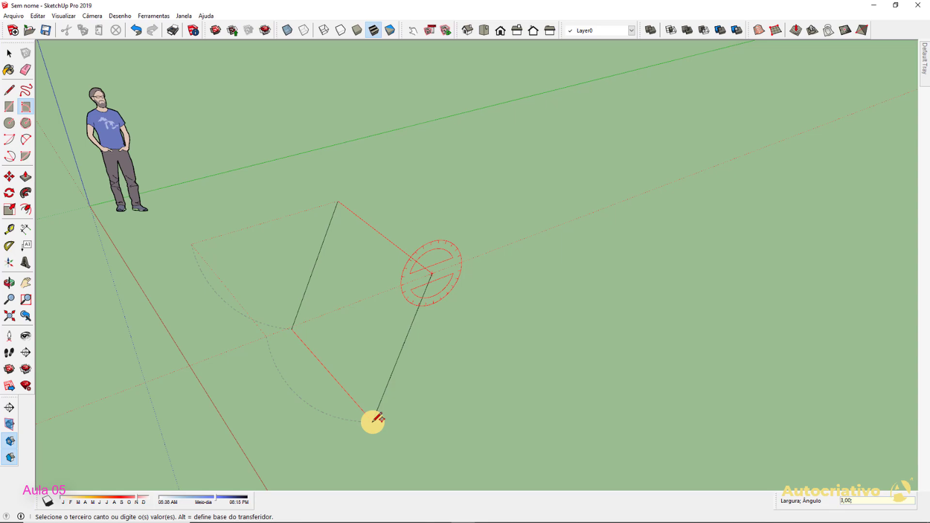
pyautogui.press('Return')
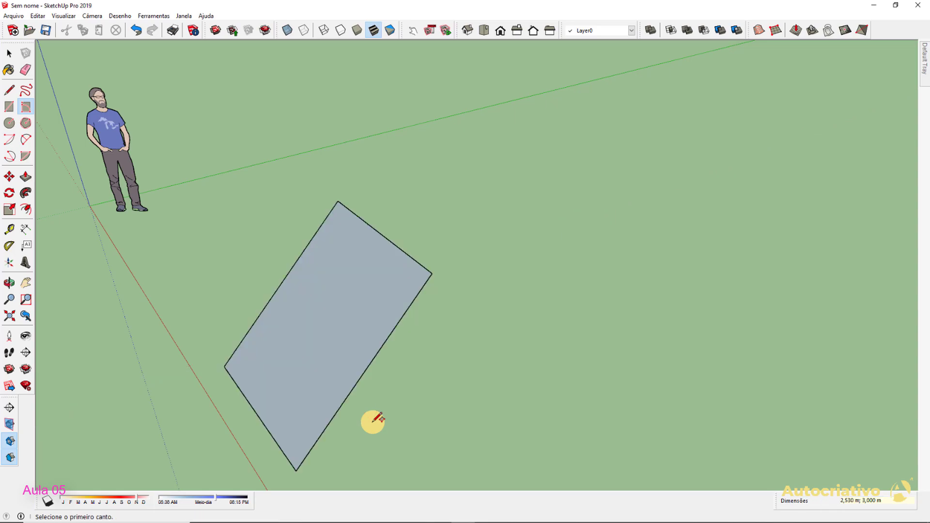
pyautogui.moveTo(372, 419); pyautogui.dragTo(409, 272, button='middle')
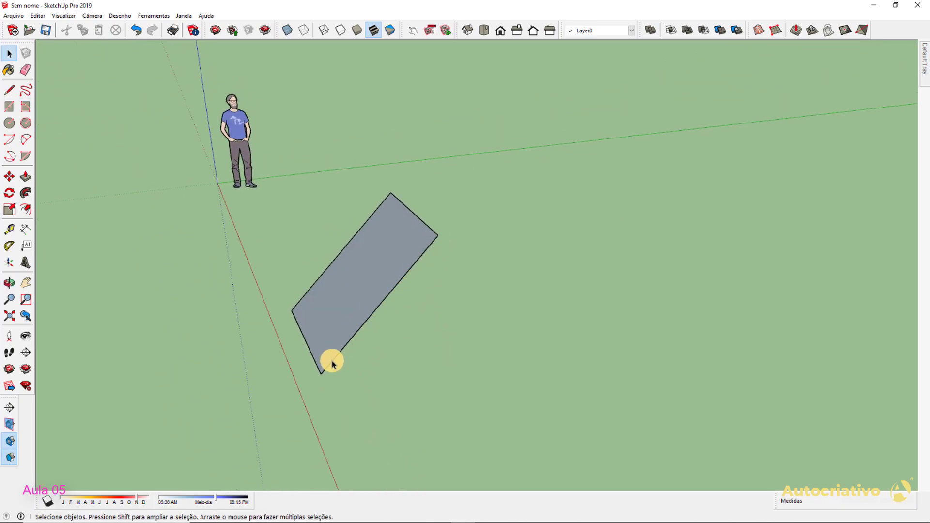
pyautogui.moveTo(334, 405); pyautogui.dragTo(343, 311, button='middle')
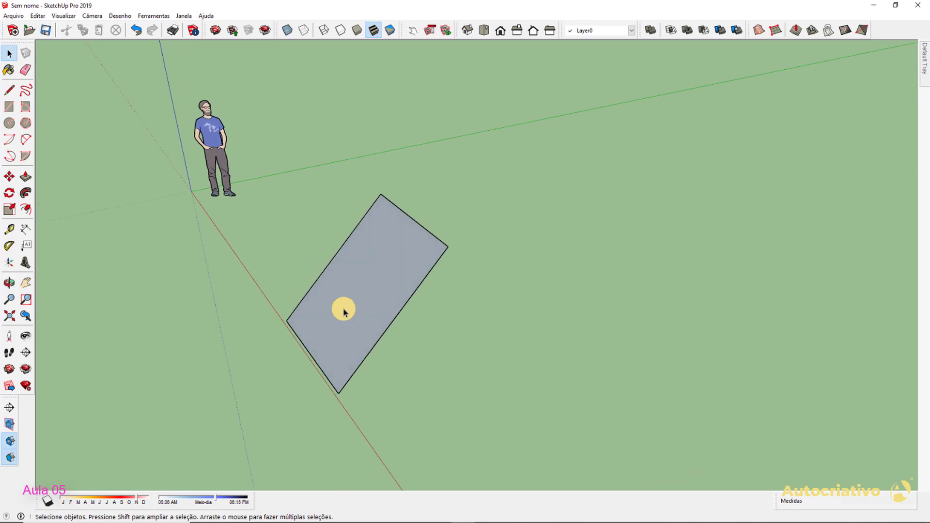
pyautogui.hotkey('ctrl', 'z')
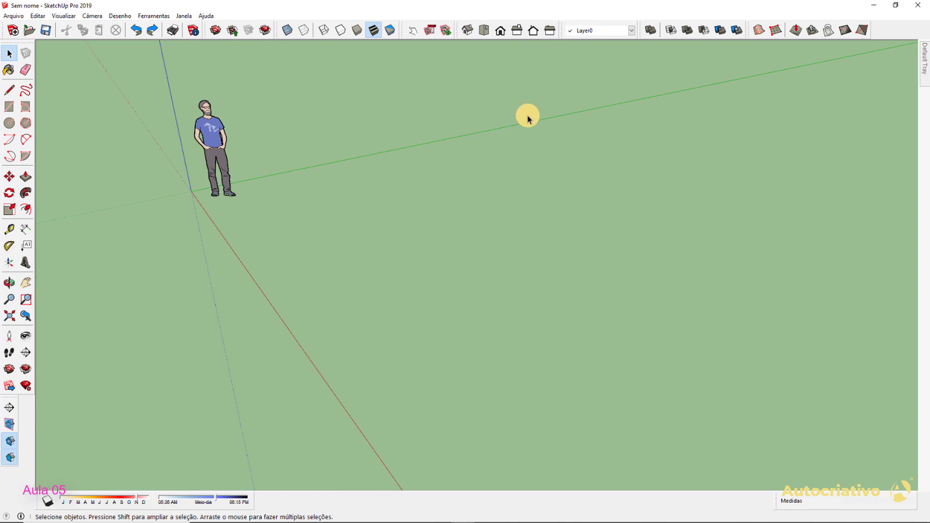
# Draw a three-corner rotated rectangle rising from a ground edge parallel to the red axis, 3 m wide and tilted at 45°
pyautogui.click(25, 107)
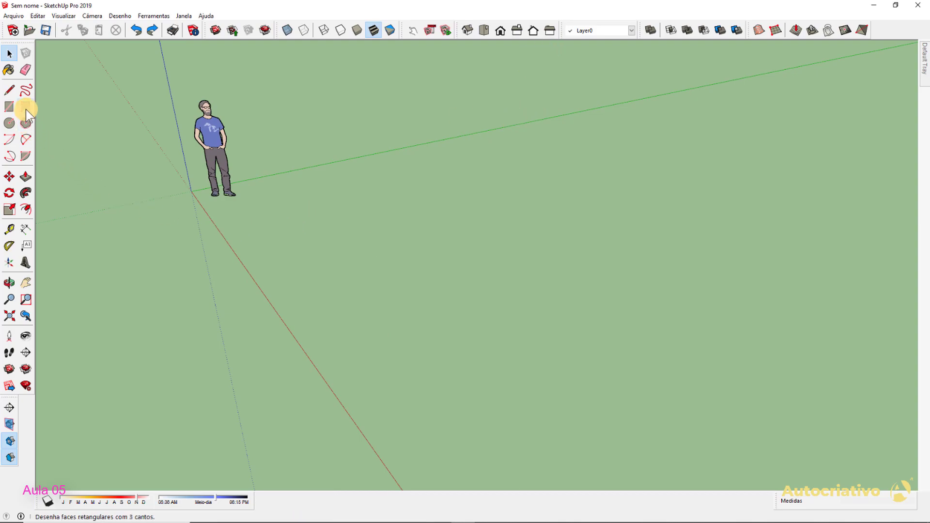
pyautogui.moveTo(373, 193)
pyautogui.mouseDown(button='middle')
pyautogui.moveTo(436, 236)
pyautogui.moveTo(426, 231)
pyautogui.mouseUp(button='middle')
pyautogui.click(357, 201)
pyautogui.click(493, 286)
pyautogui.moveTo(566, 231); pyautogui.dragTo(505, 212, button='middle')
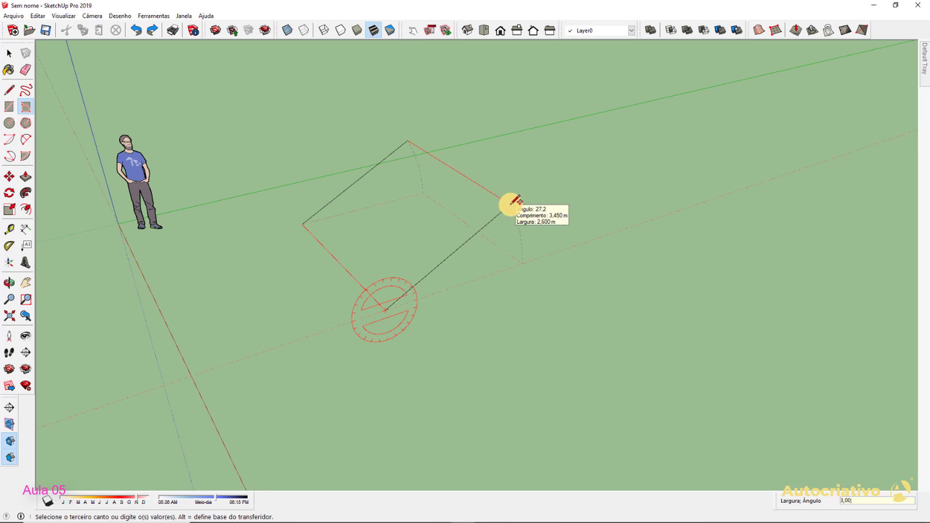
pyautogui.write('45')
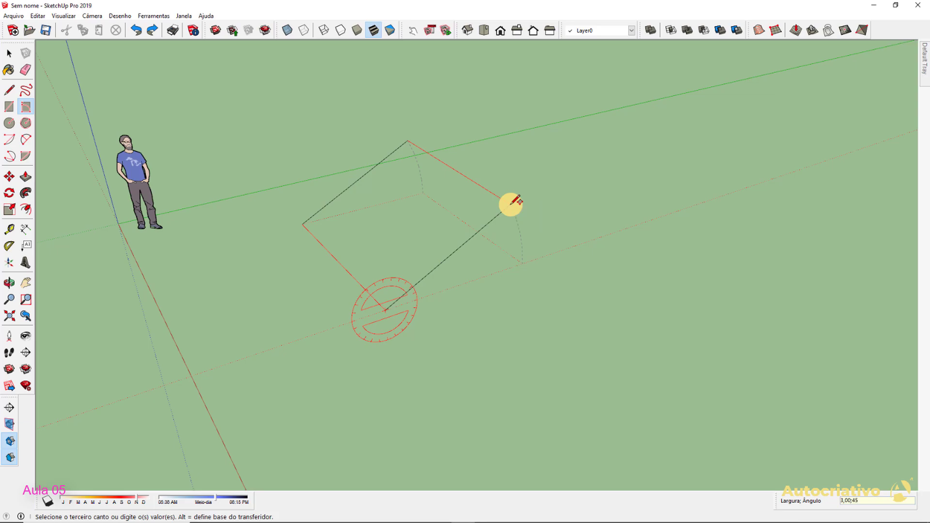
pyautogui.press('Return')
pyautogui.press('space')
# Draw a reference line across the ground from the tilted rectangle's lower corner, parallel to the green axis
pyautogui.moveTo(482, 269); pyautogui.dragTo(469, 245, button='middle')
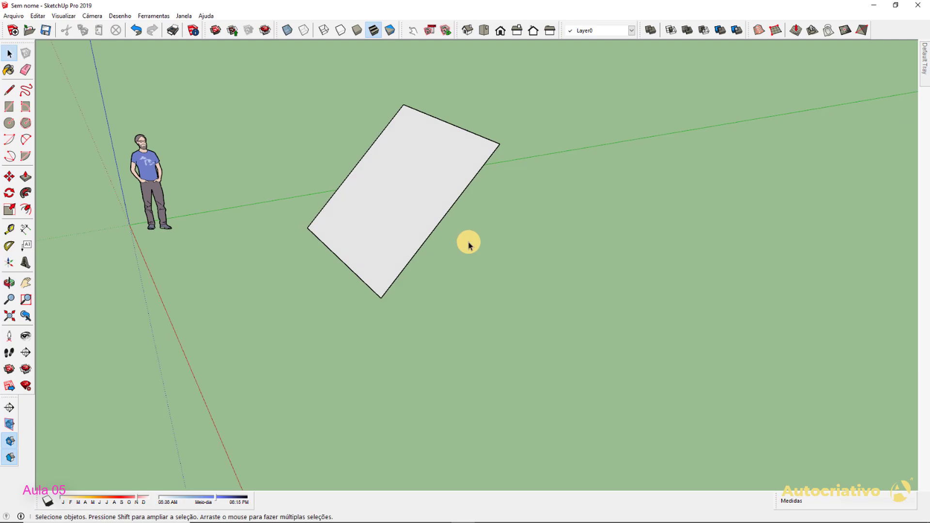
pyautogui.press('l')
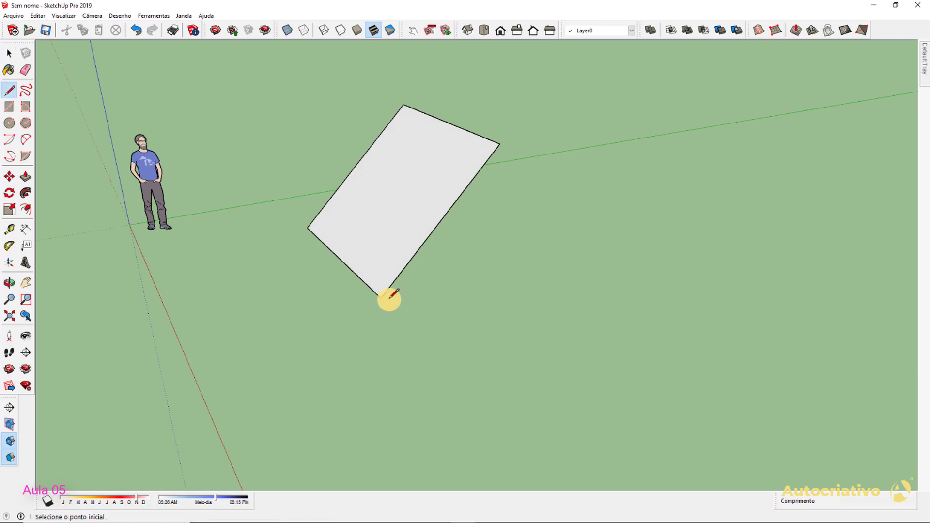
pyautogui.click(381, 297)
pyautogui.click(484, 270)
pyautogui.press('space')
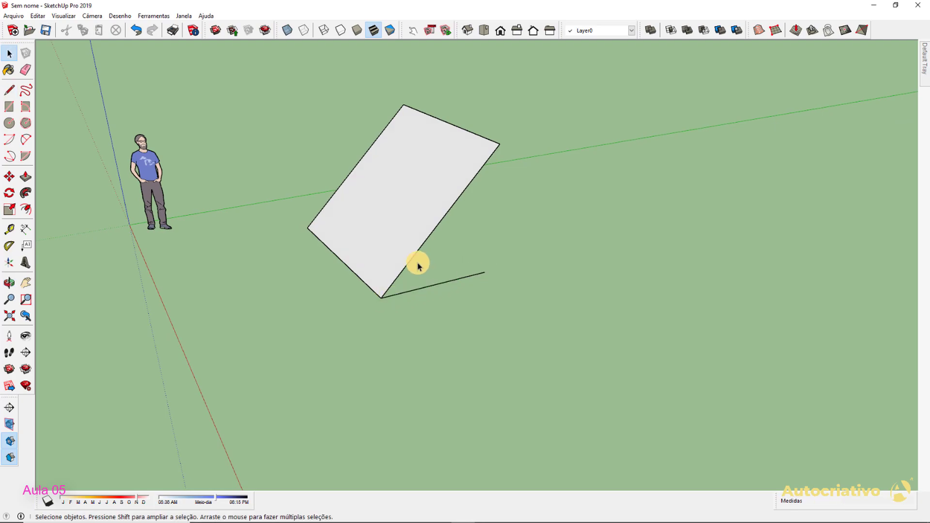
# Select the rectangle's sloping edge above the reference line and examine the angle between them
pyautogui.scroll(2, 417, 259)
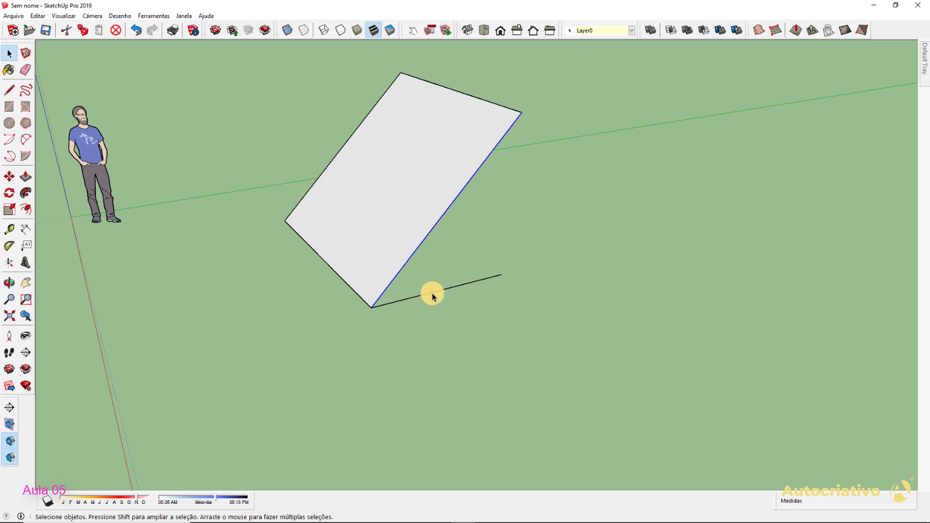
pyautogui.click(414, 261)
pyautogui.moveTo(440, 273); pyautogui.dragTo(515, 297, button='middle')
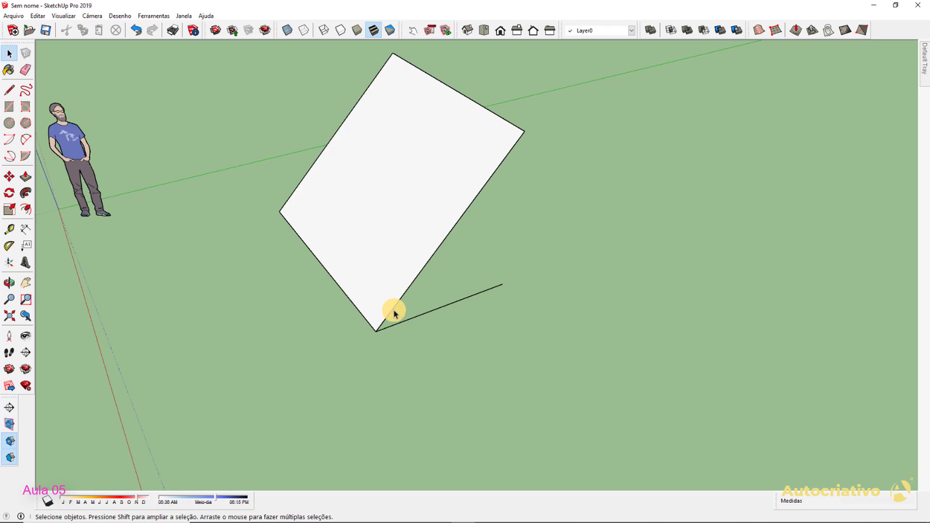
# Delete the tilted rectangle together with the reference line
pyautogui.scroll(-3, 525, 136)
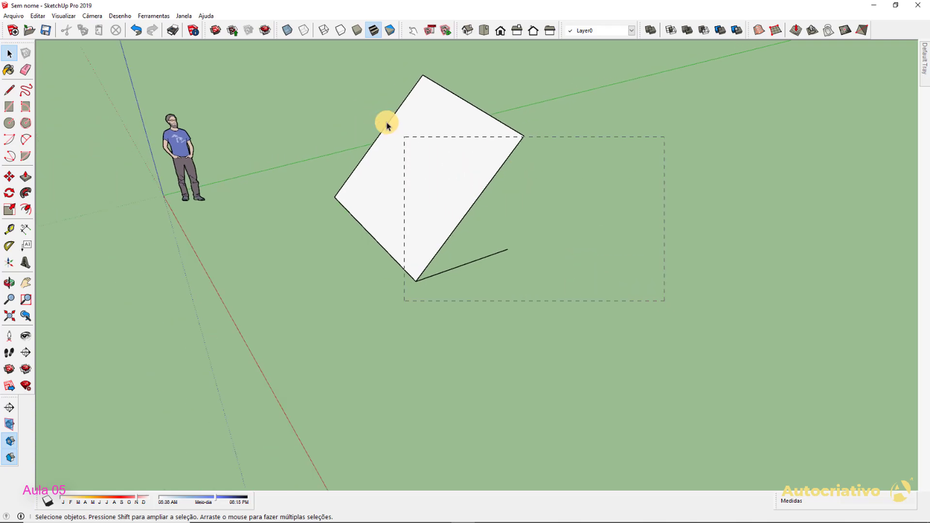
pyautogui.moveTo(323, 77); pyautogui.dragTo(323, 78)
pyautogui.press('Delete')
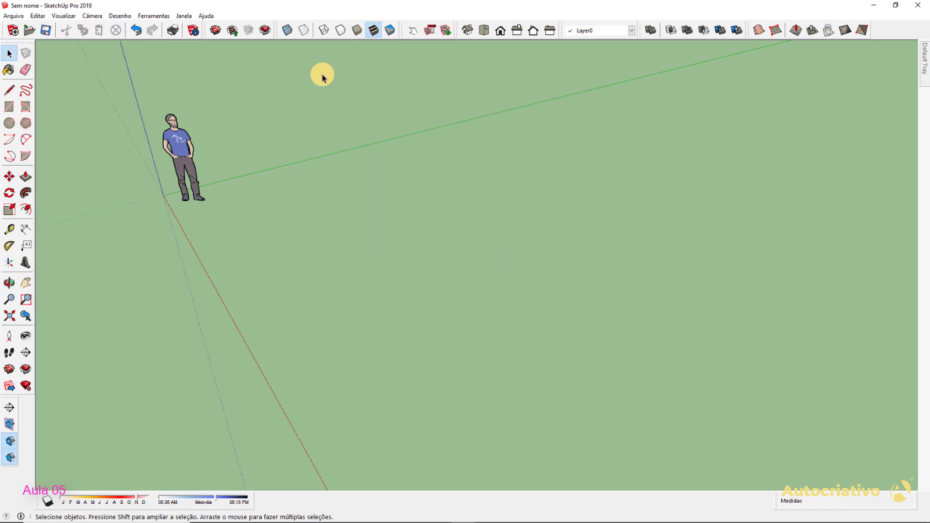
# Draw a three-corner rotated rectangle from a 5 m vertical edge parallel to the blue axis, 4 m wide at 0°
pyautogui.click(26, 106)
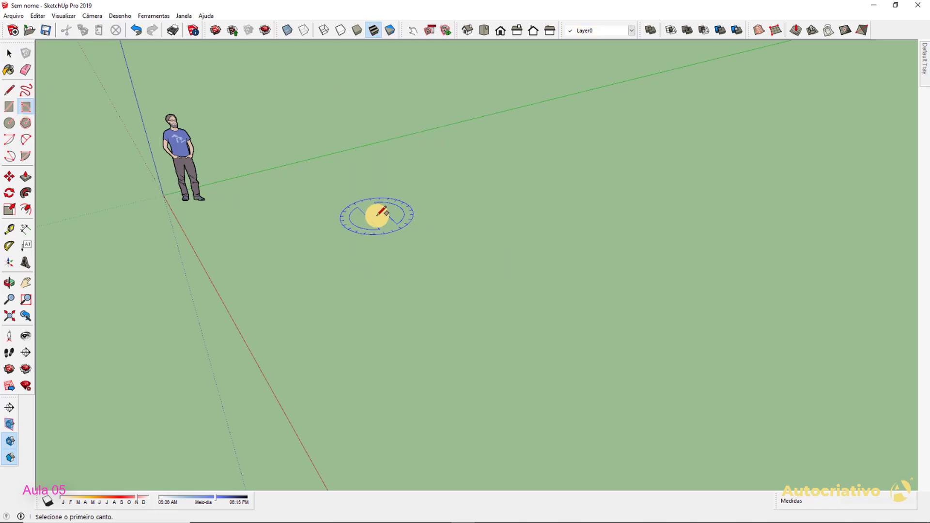
pyautogui.scroll(-1, 419, 242)
pyautogui.moveTo(420, 241); pyautogui.dragTo(422, 218, button='middle')
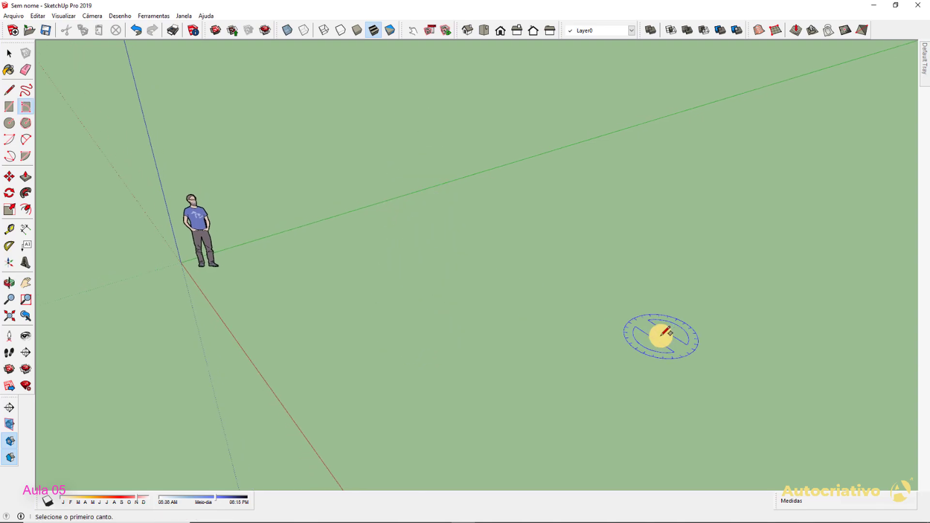
pyautogui.click(416, 295)
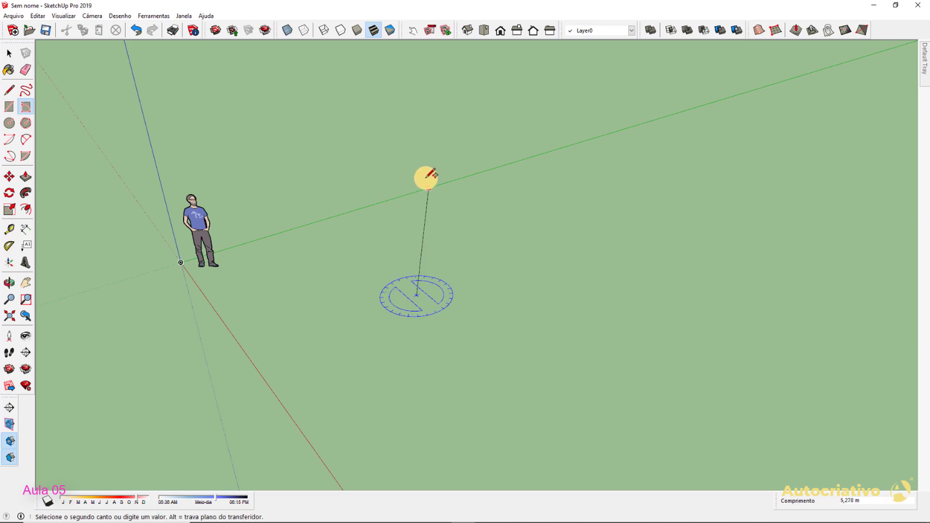
pyautogui.moveTo(414, 153); pyautogui.dragTo(536, 79, button='middle')
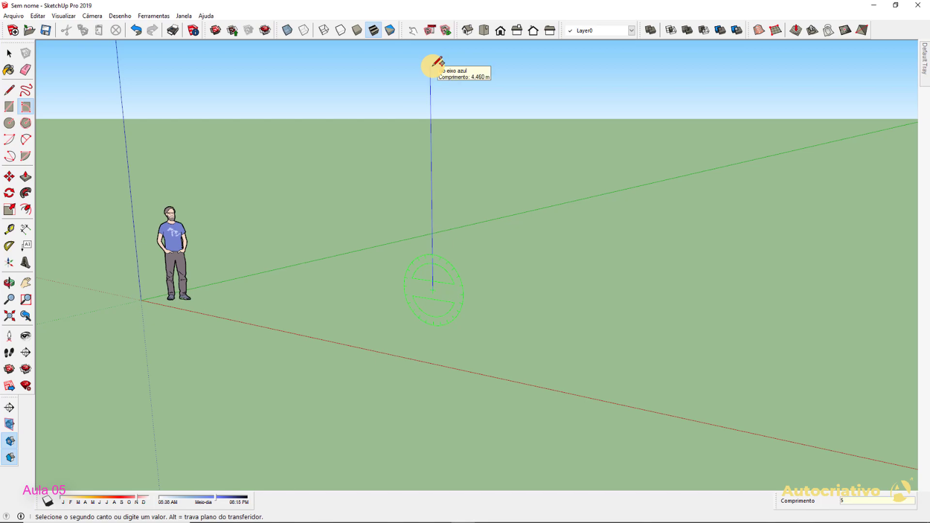
pyautogui.moveTo(460, 108); pyautogui.dragTo(484, 213, button='middle')
pyautogui.scroll(-1, 509, 216)
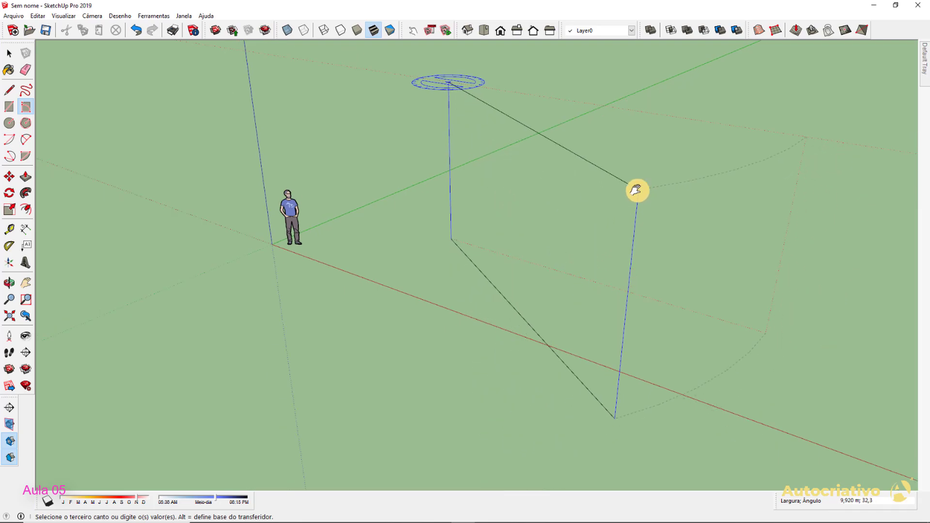
pyautogui.keyDown('shift'); pyautogui.moveTo(639, 190); pyautogui.dragTo(612, 295, button='middle'); pyautogui.keyUp('shift')
pyautogui.scroll(-1, 612, 295)
pyautogui.moveTo(593, 261); pyautogui.dragTo(575, 284, button='middle')
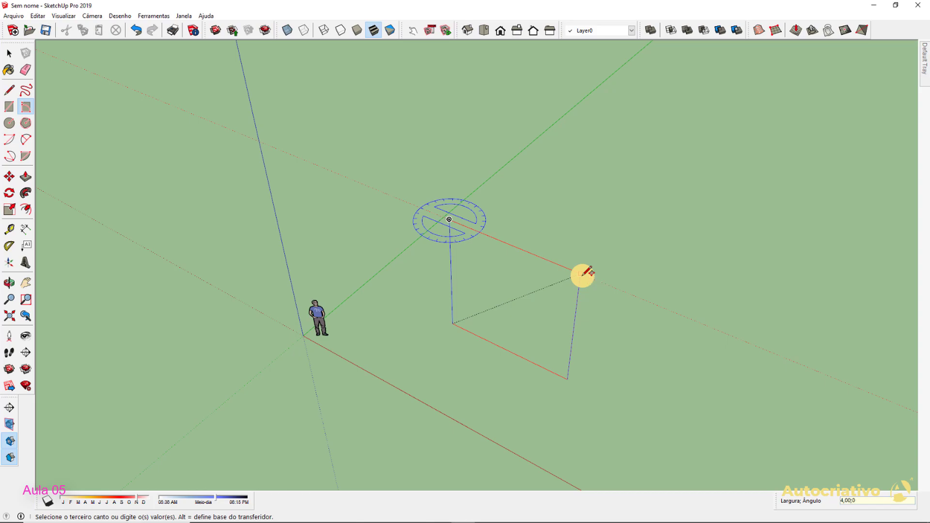
pyautogui.click(583, 274)
pyautogui.press('space')
# Inspect the vertical rectangle's edges and delete the whole rectangle
pyautogui.moveTo(567, 312); pyautogui.dragTo(519, 295, button='middle')
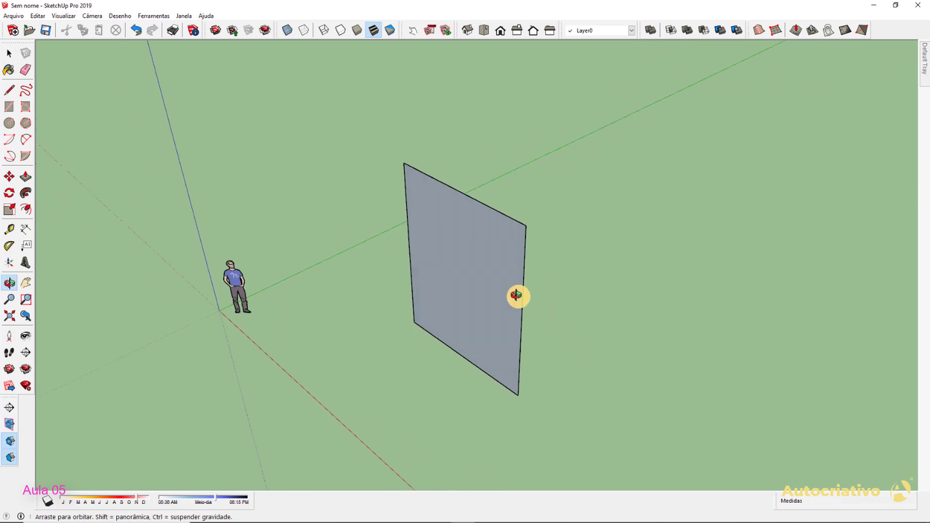
pyautogui.click(414, 319)
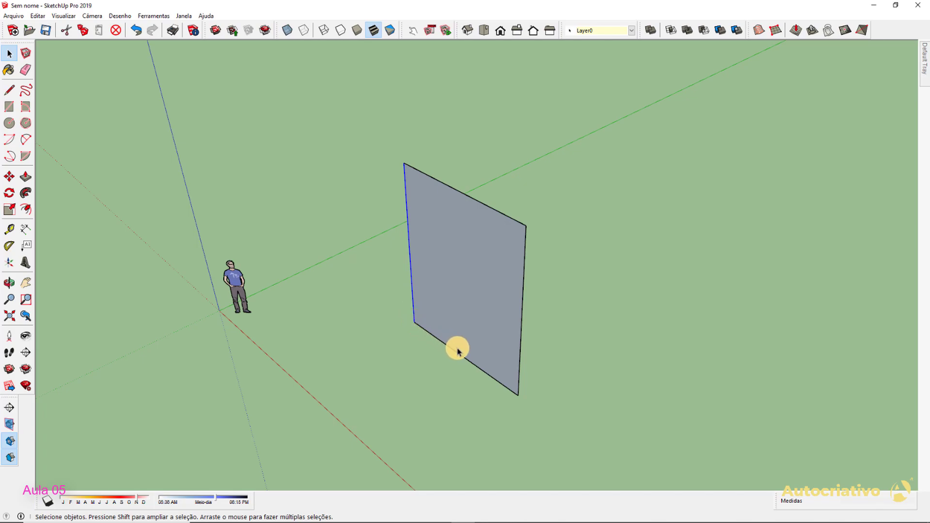
pyautogui.moveTo(513, 289); pyautogui.dragTo(478, 400, button='middle')
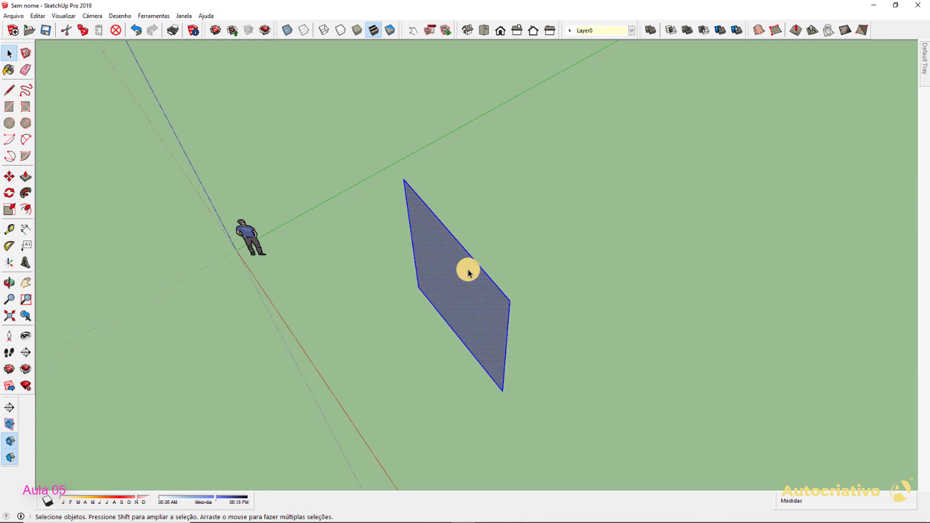
pyautogui.press('Delete')
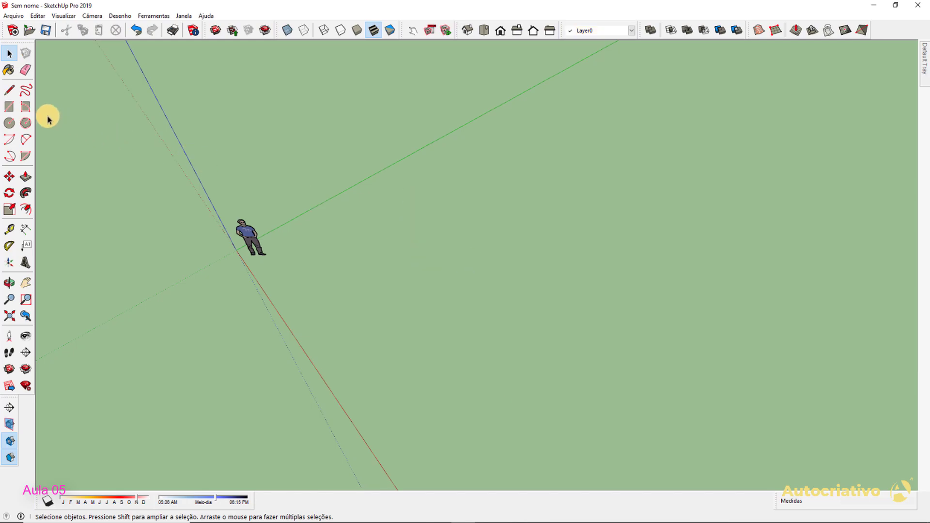
# Draw a three-corner rotated rectangle from a 3 m vertical edge, 2 m wide and turned at an angle from the red axis
pyautogui.click(26, 106)
pyautogui.moveTo(332, 256); pyautogui.dragTo(409, 161, button='middle')
pyautogui.click(407, 309)
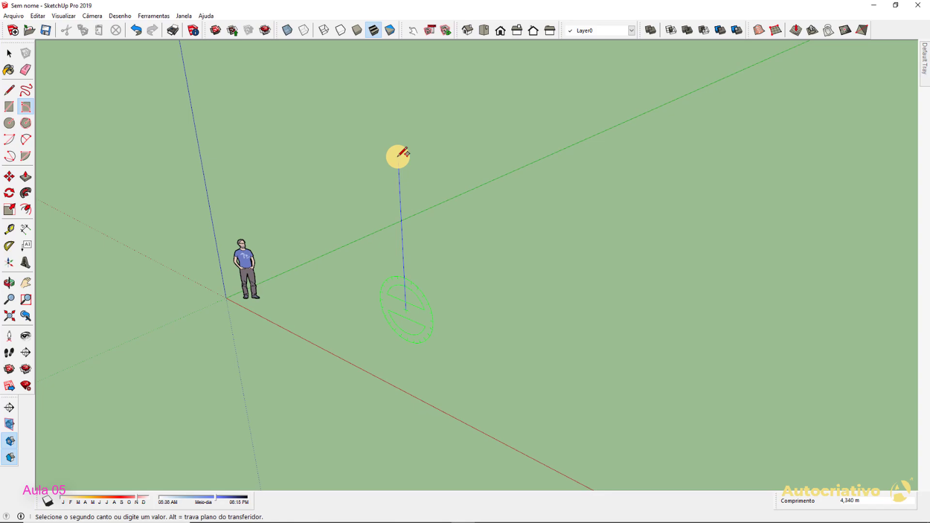
pyautogui.press('Return')
pyautogui.moveTo(405, 158); pyautogui.dragTo(405, 159, button='middle')
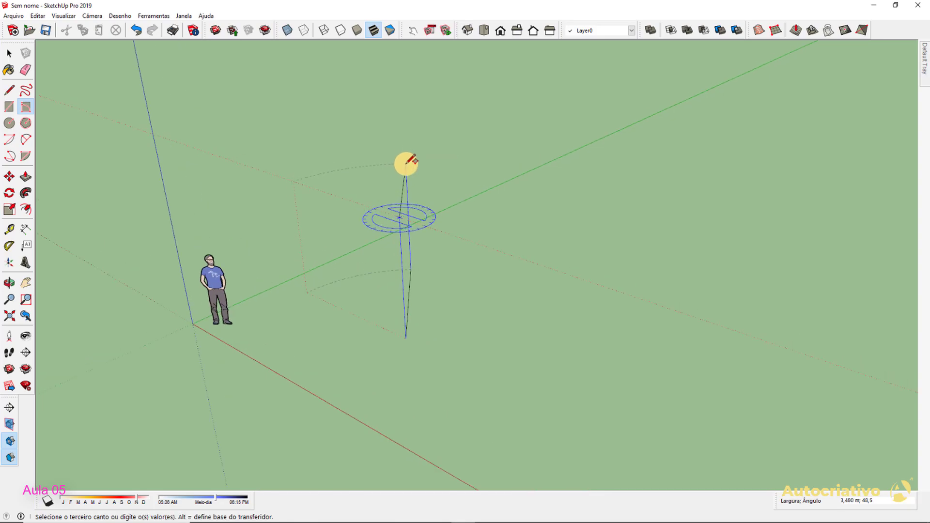
pyautogui.moveTo(425, 211); pyautogui.dragTo(426, 293, button='middle')
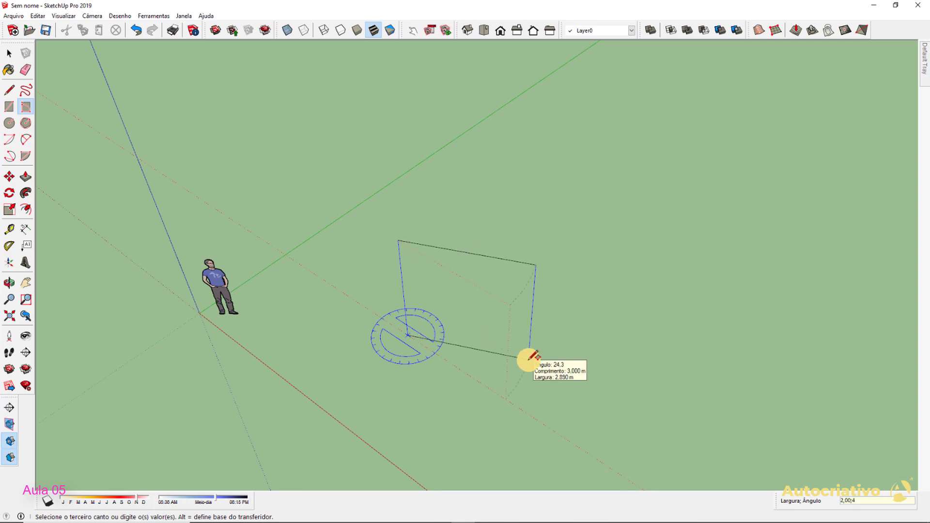
pyautogui.press('Return')
pyautogui.press('space')
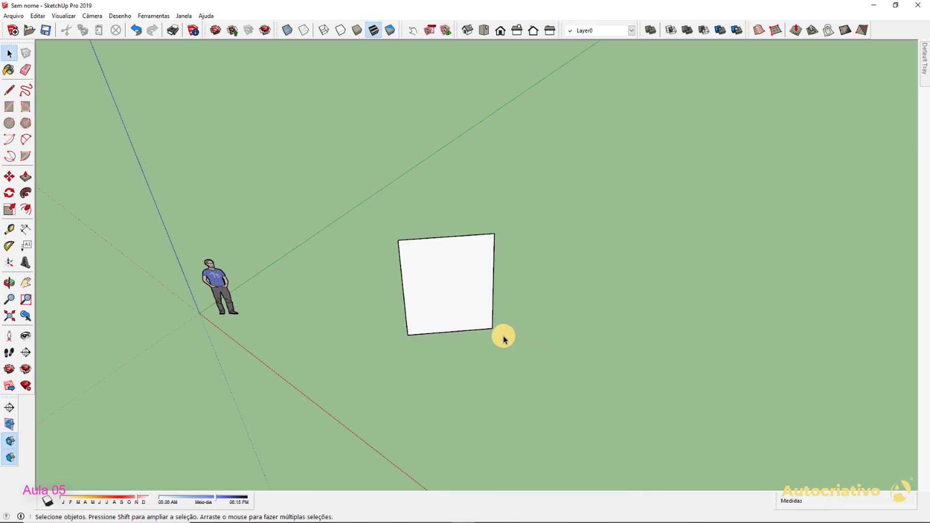
# View the angled vertical rectangle from another side and delete it
pyautogui.scroll(2, 516, 317)
pyautogui.moveTo(528, 297)
pyautogui.mouseDown(button='middle')
pyautogui.moveTo(432, 367)
pyautogui.moveTo(253, 241)
pyautogui.moveTo(695, 326)
pyautogui.moveTo(429, 352)
pyautogui.moveTo(453, 292)
pyautogui.mouseUp(button='middle')
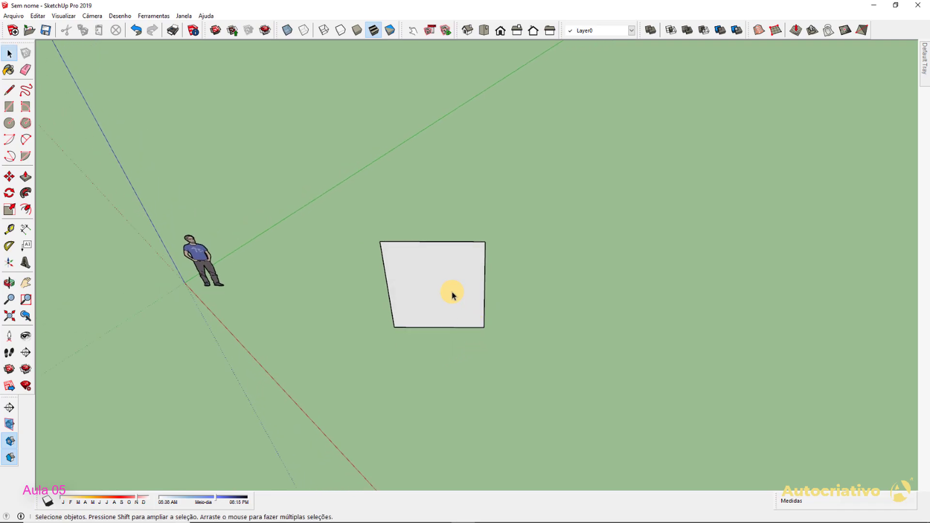
pyautogui.click(452, 294)
pyautogui.press('Delete')
# Draw a freehand rectangle about 4 m by 5 m flat on the ground between the red and green axes
pyautogui.moveTo(397, 286); pyautogui.dragTo(315, 378, button='middle')
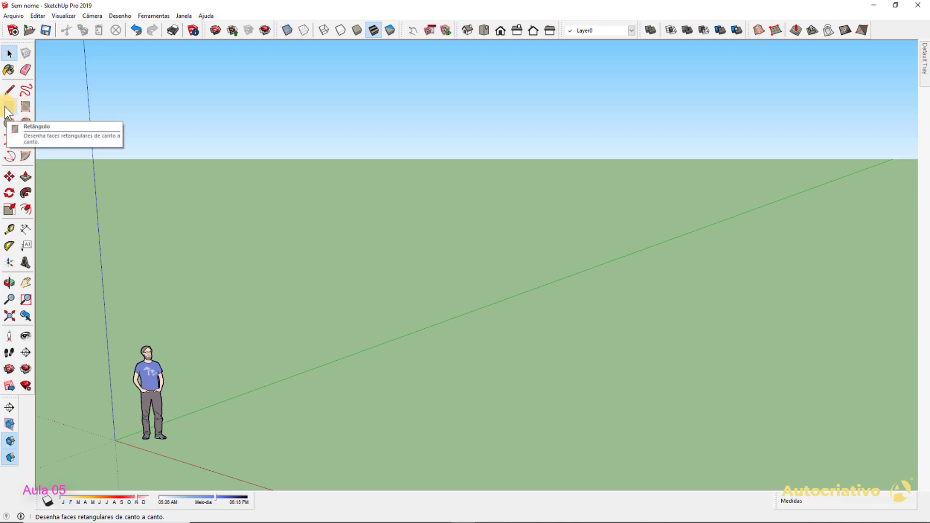
pyautogui.moveTo(310, 252); pyautogui.dragTo(378, 320, button='middle')
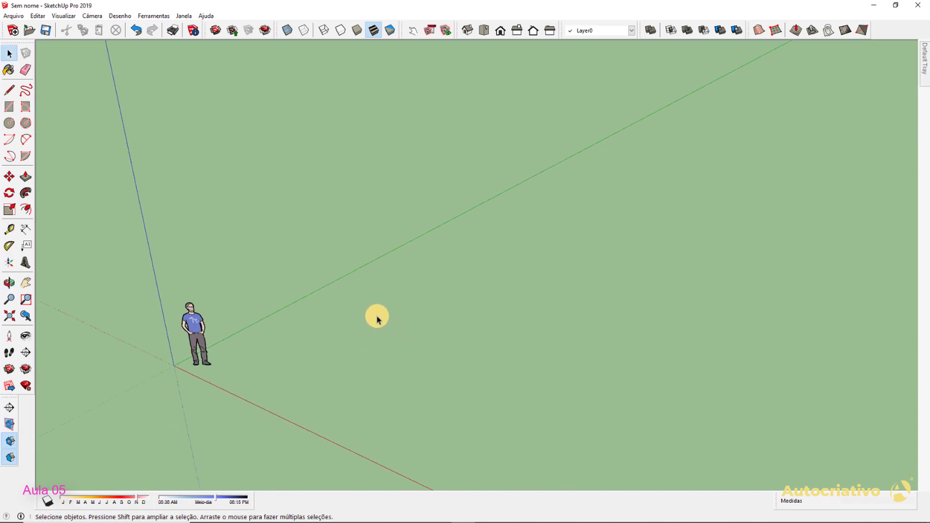
pyautogui.press('r')
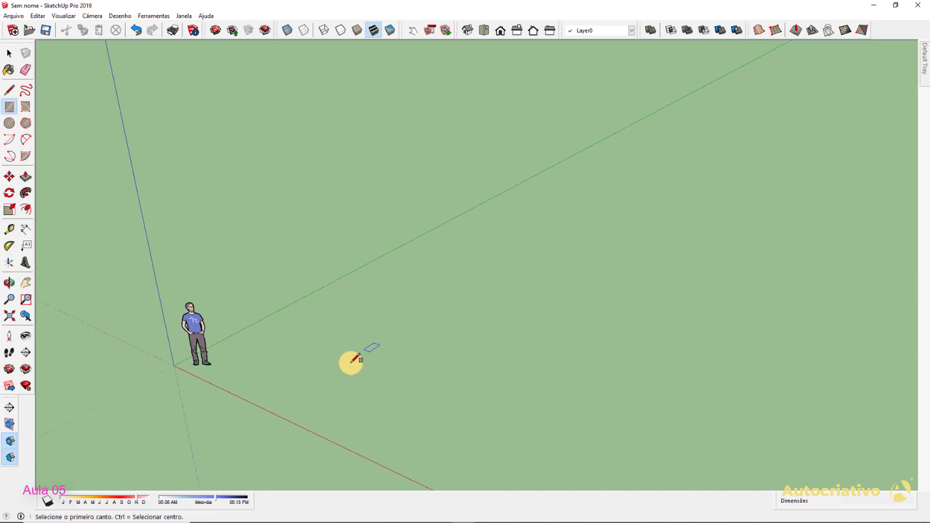
pyautogui.click(326, 361)
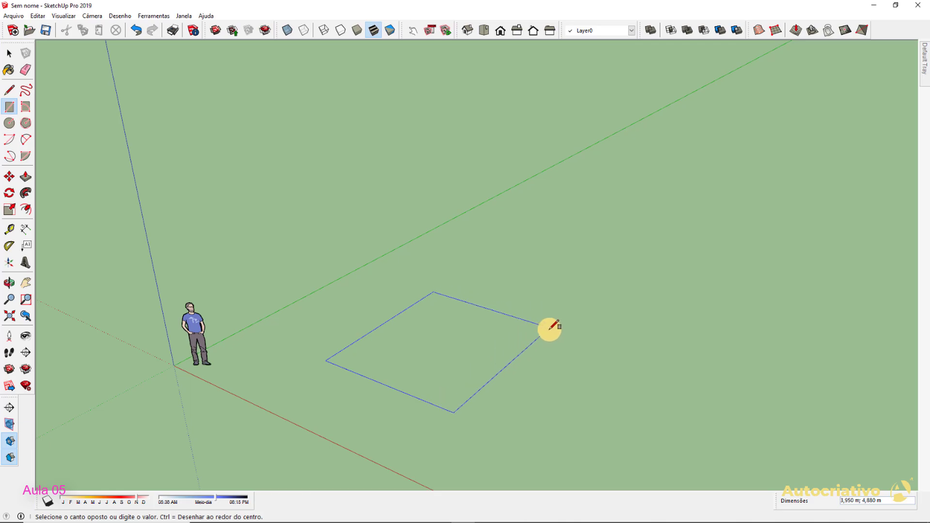
pyautogui.click(531, 331)
pyautogui.press('space')
# Reverse the ground rectangle's face so its front side points up
pyautogui.moveTo(467, 342); pyautogui.dragTo(435, 343, button='middle')
pyautogui.rightClick(436, 343)
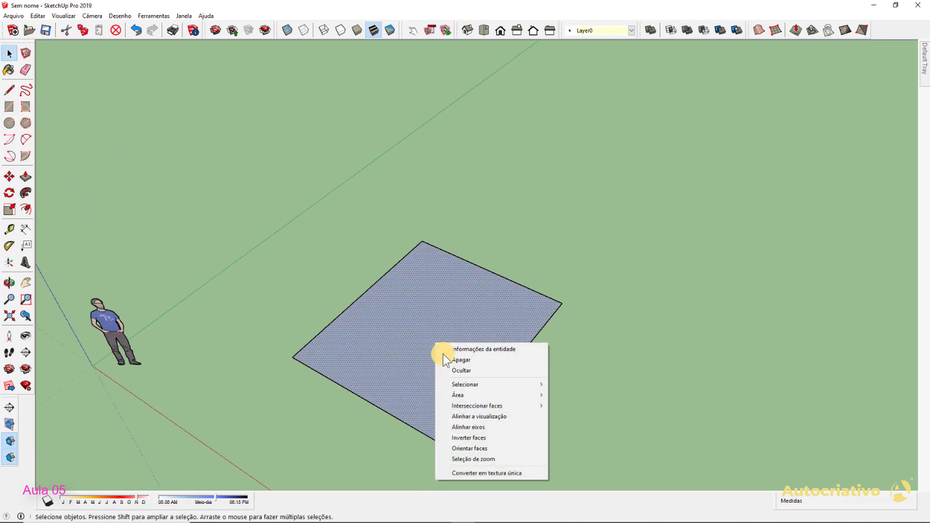
pyautogui.click(474, 438)
pyautogui.click(532, 422)
pyautogui.moveTo(532, 421)
pyautogui.mouseDown(button='middle')
pyautogui.moveTo(540, 354)
pyautogui.moveTo(546, 363)
pyautogui.mouseUp(button='middle')
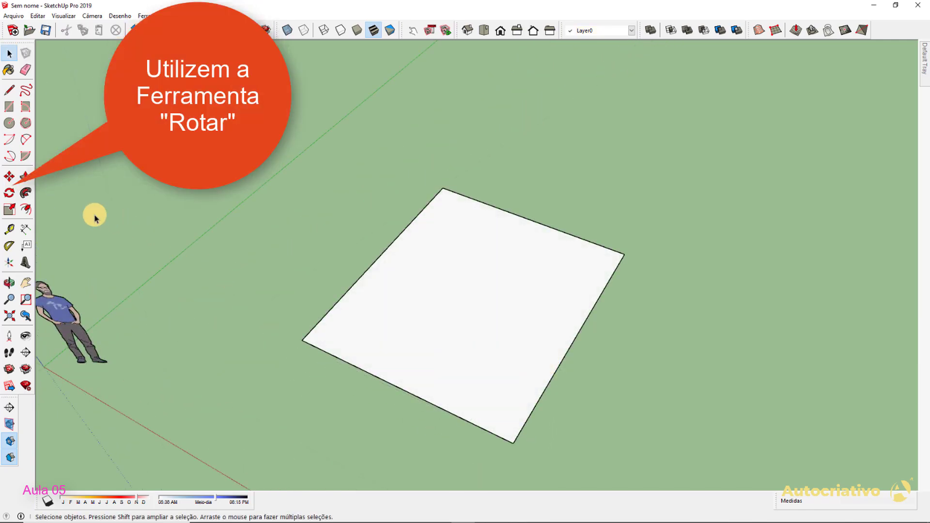
pyautogui.click(9, 193)
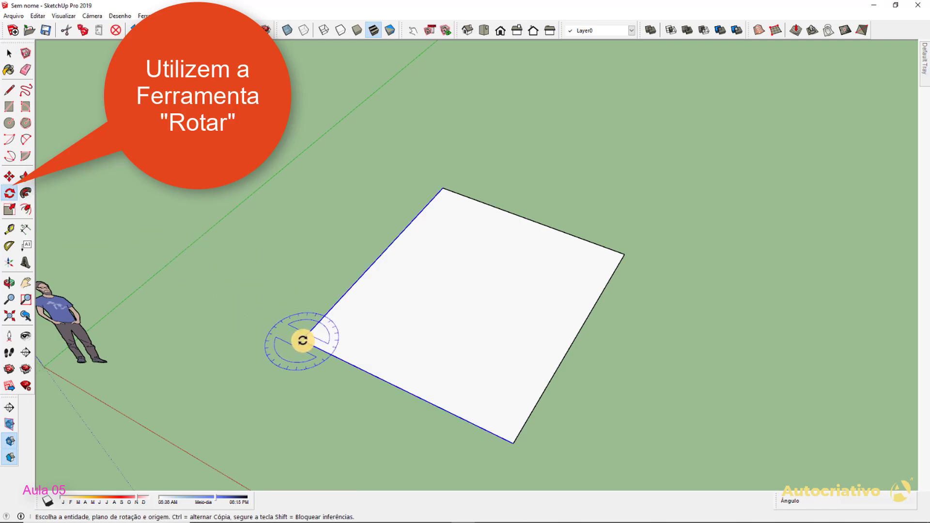
pyautogui.click(301, 340)
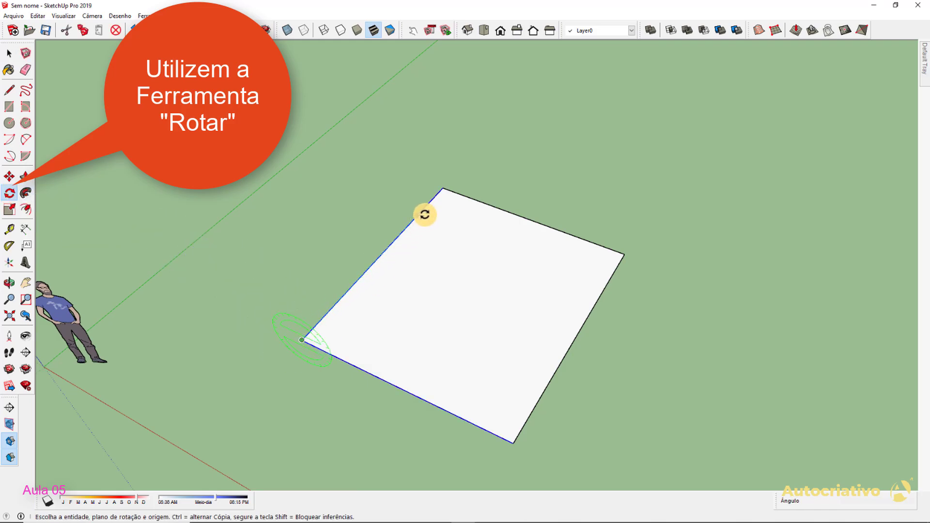
pyautogui.click(443, 189)
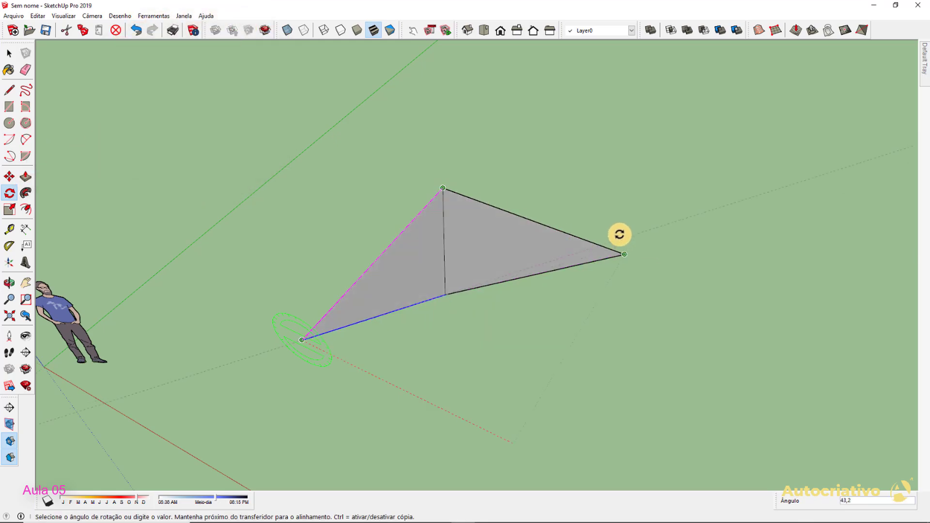
pyautogui.press('space')
pyautogui.moveTo(421, 440); pyautogui.dragTo(361, 403, button='middle')
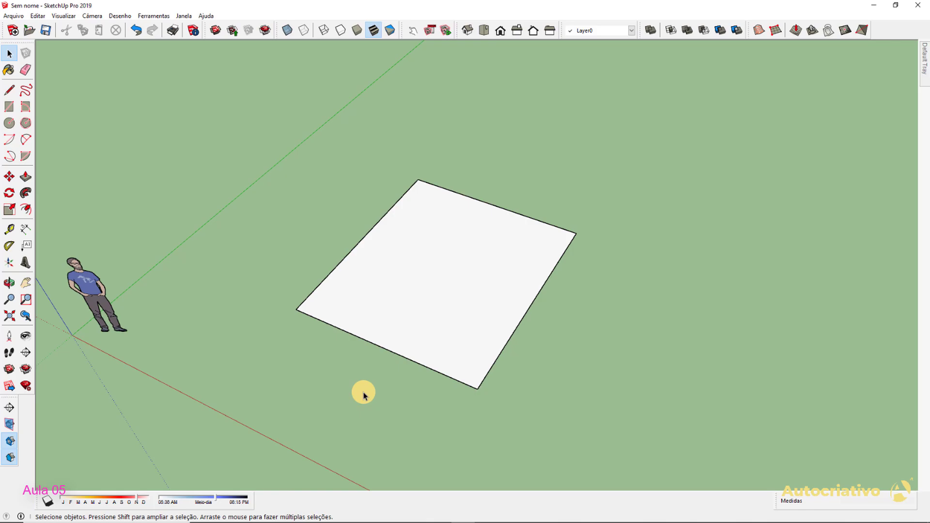
# Select the ground rectangle's face with all its edges and make them a group
pyautogui.click(431, 295)
pyautogui.rightClick(431, 295)
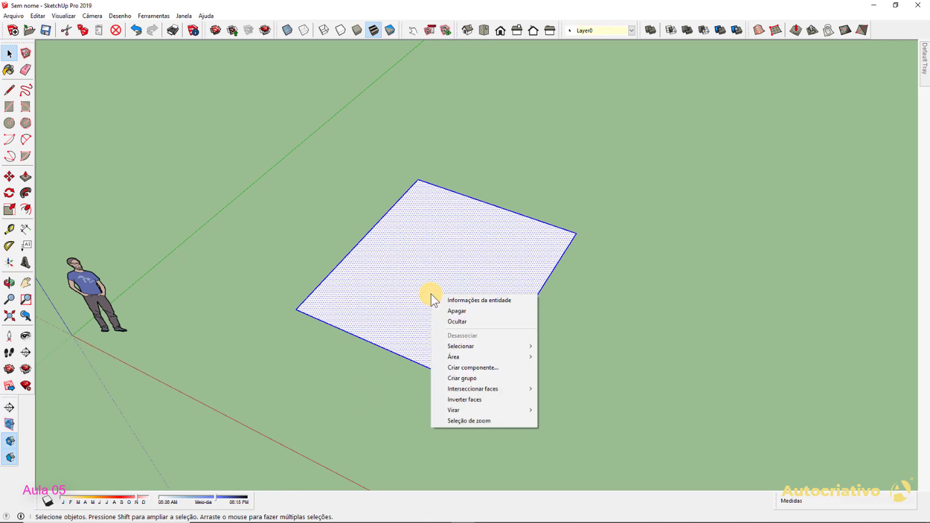
pyautogui.click(369, 378)
pyautogui.click(410, 280)
pyautogui.rightClick(411, 280)
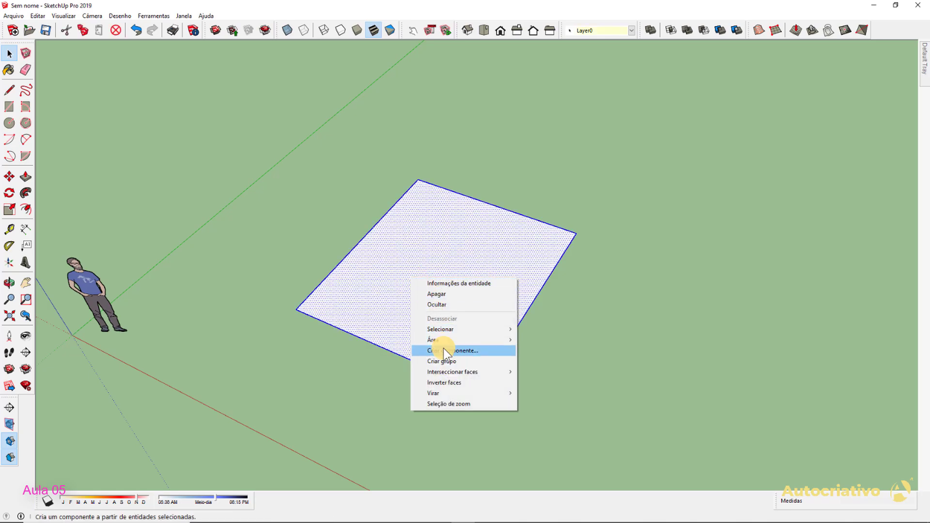
pyautogui.click(451, 360)
pyautogui.click(407, 423)
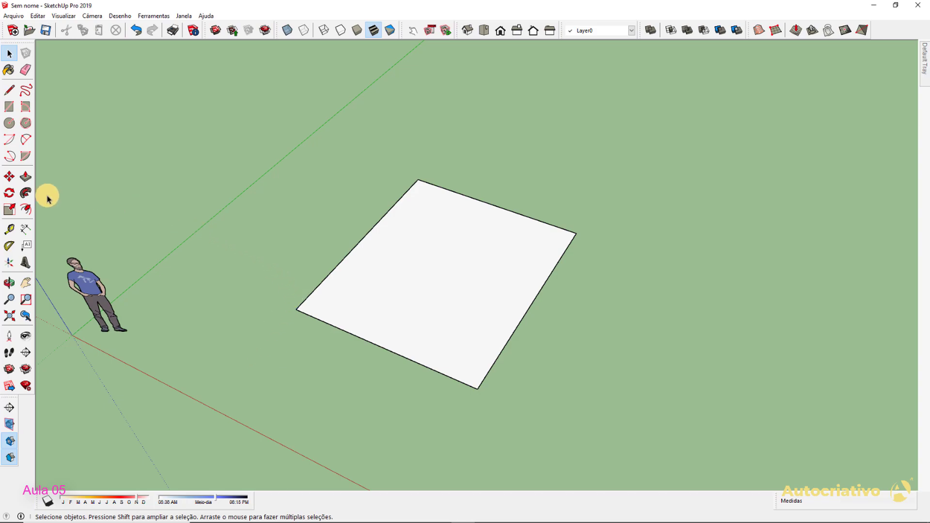
# Try rotating the grouped rectangle upward about its side edge parallel to the green axis, and undo the rotation
pyautogui.click(9, 192)
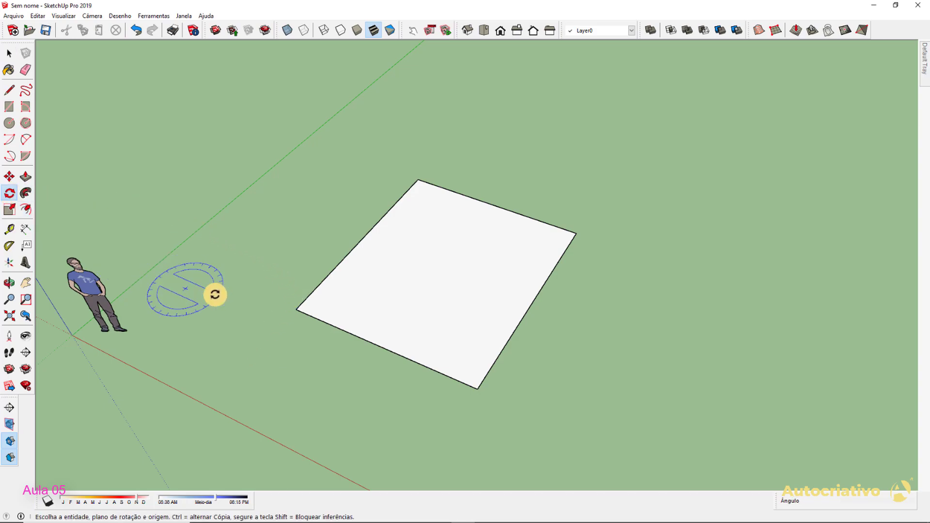
pyautogui.moveTo(296, 309); pyautogui.dragTo(391, 214)
pyautogui.click(417, 181)
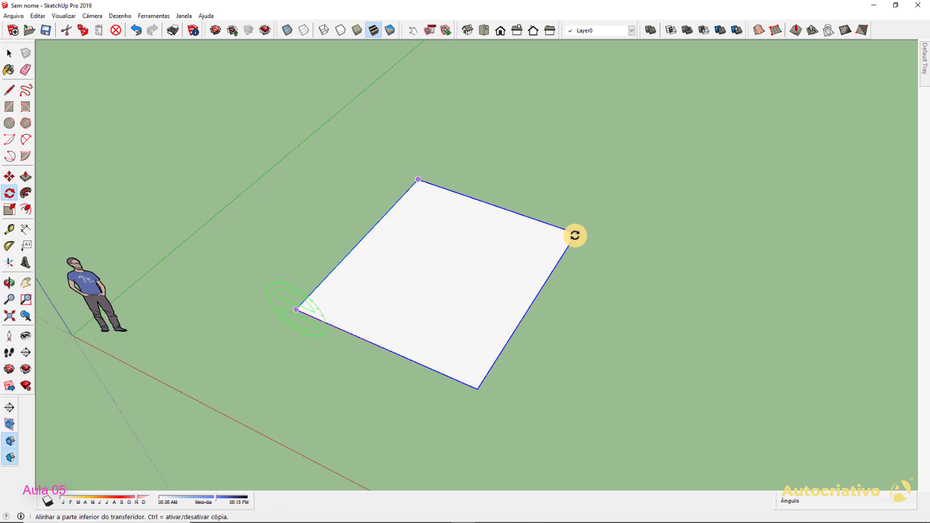
pyautogui.click(574, 236)
pyautogui.moveTo(546, 171); pyautogui.dragTo(203, 156, button='middle')
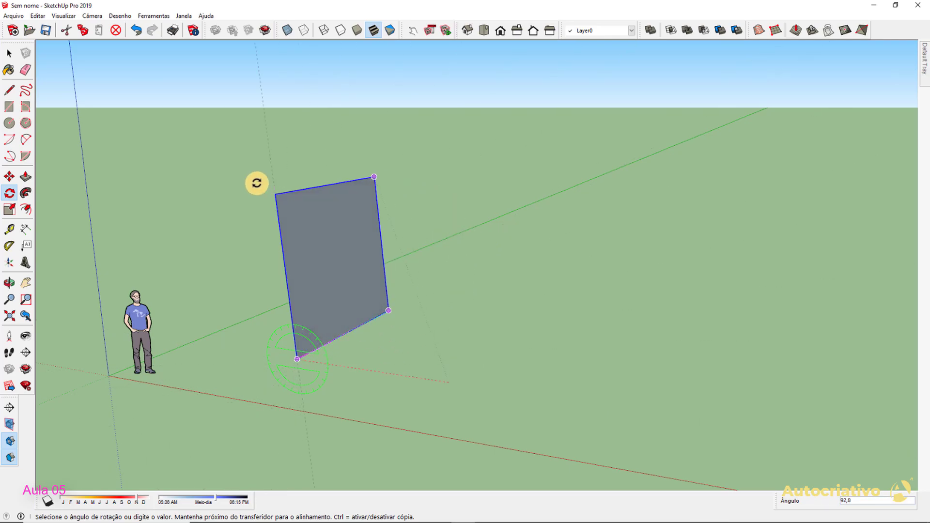
pyautogui.click(397, 198)
pyautogui.press('space')
pyautogui.moveTo(457, 305); pyautogui.dragTo(417, 301, button='middle')
pyautogui.hotkey('ctrl', 'z')
# Rotate the grouped rectangle off the ground about its side edge parallel to the green axis, picking the angle freehand
pyautogui.scroll(3, 364, 332)
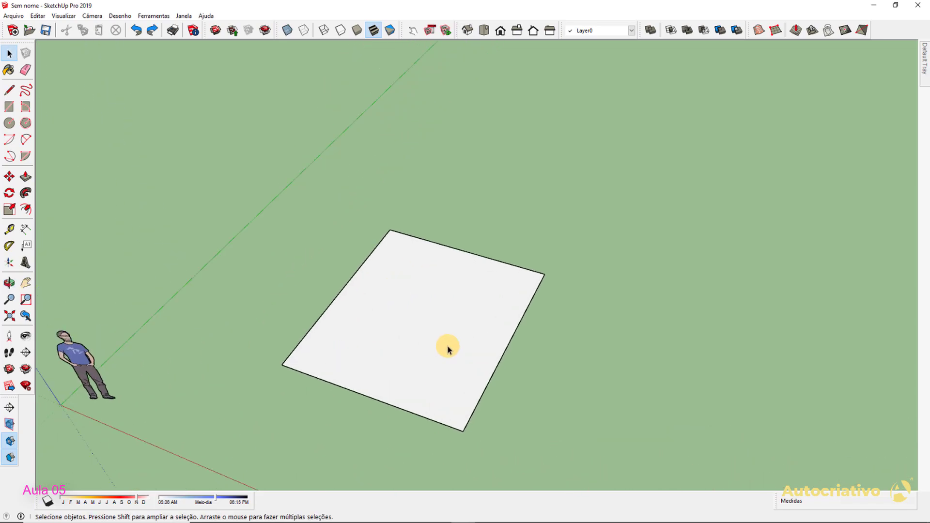
pyautogui.keyDown('shift'); pyautogui.moveTo(445, 342); pyautogui.dragTo(413, 319, button='middle'); pyautogui.keyUp('shift')
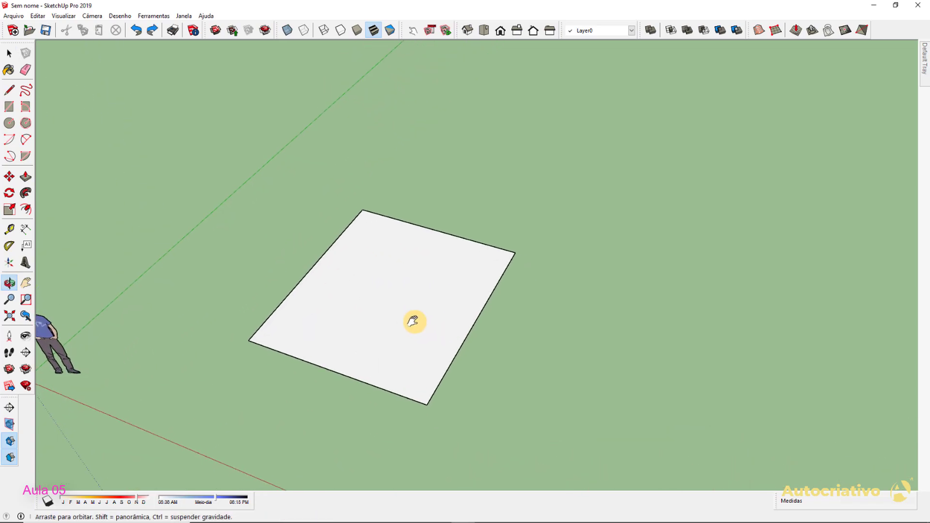
pyautogui.click(9, 193)
pyautogui.moveTo(245, 340); pyautogui.dragTo(361, 221)
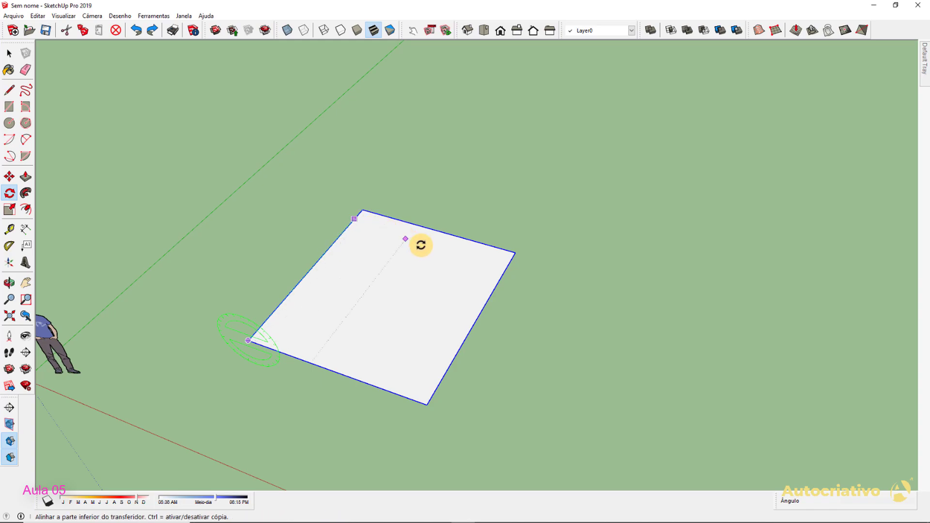
pyautogui.click(505, 267)
pyautogui.scroll(-2, 414, 165)
pyautogui.click(401, 157)
pyautogui.moveTo(393, 256); pyautogui.dragTo(284, 145, button='middle')
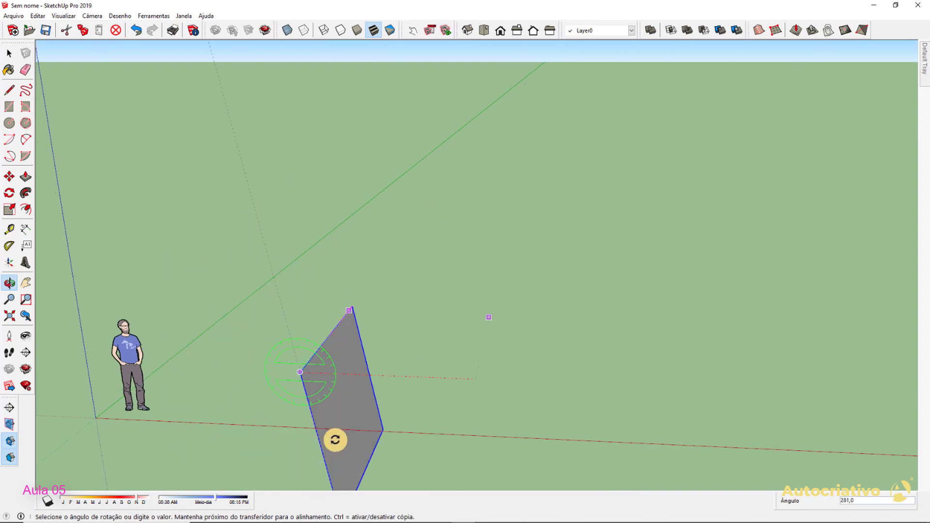
pyautogui.click(405, 404)
# Delete the rotated rectangle group, leaving only the scale figure in the model
pyautogui.press('space')
pyautogui.moveTo(515, 365); pyautogui.dragTo(441, 298, button='middle')
pyautogui.moveTo(443, 413); pyautogui.dragTo(439, 289, button='middle')
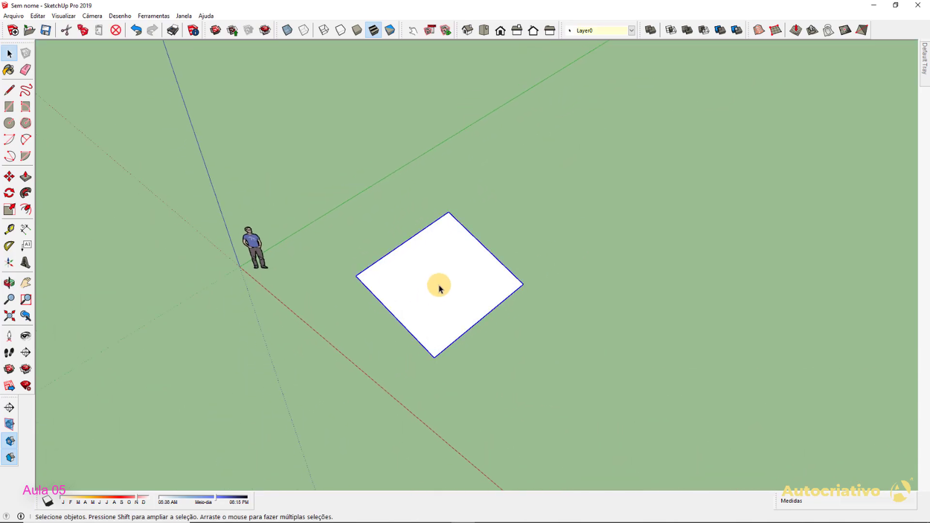
pyautogui.press('Delete')
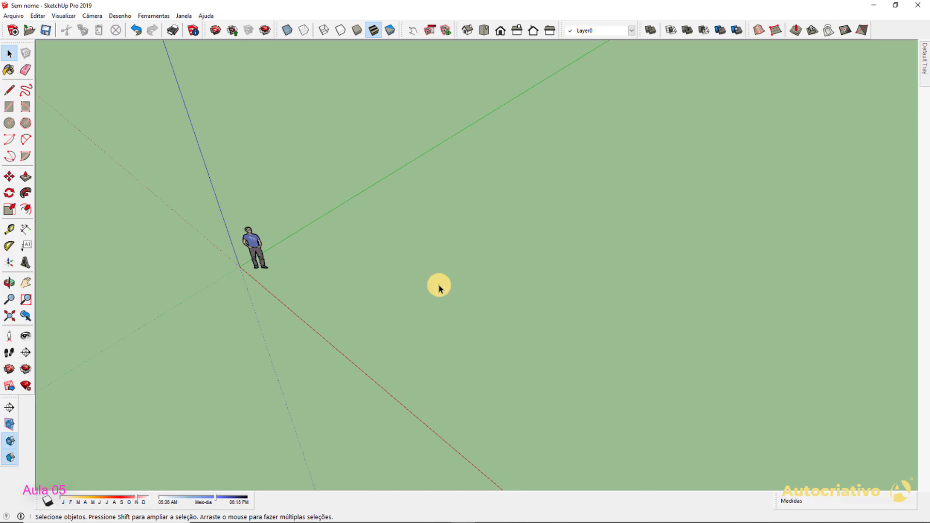
# Draw a freehand circle with a radius of about 2.6 m flat on the ground between the red and green axes
pyautogui.click(9, 124)
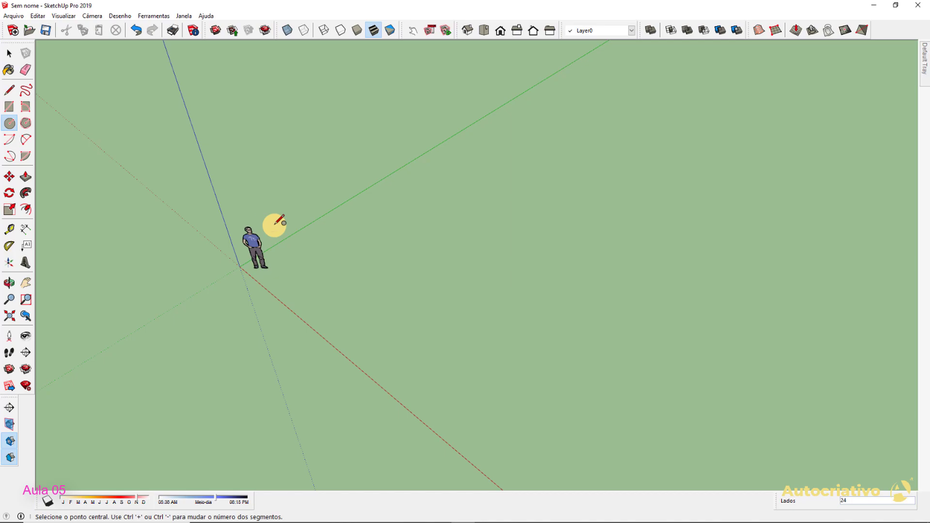
pyautogui.moveTo(363, 261); pyautogui.dragTo(341, 279, button='middle')
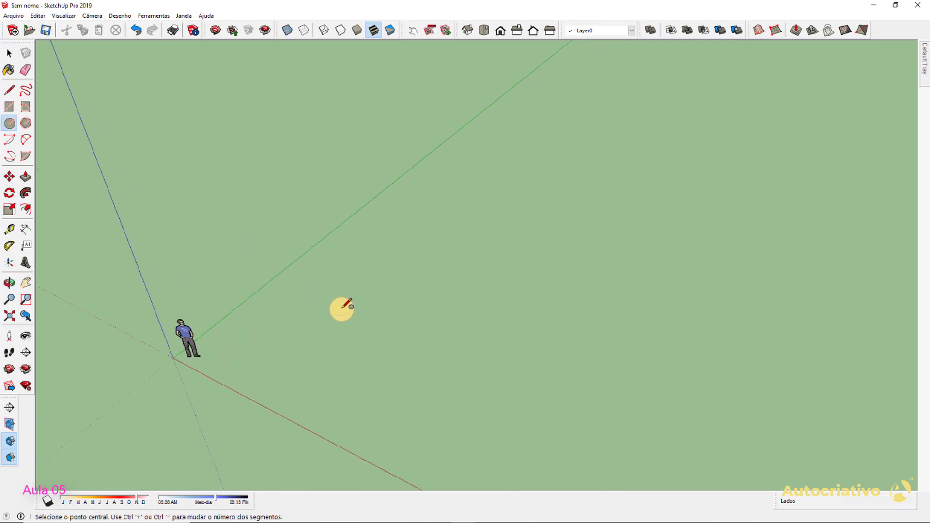
pyautogui.scroll(3, 346, 304)
pyautogui.moveTo(365, 311); pyautogui.dragTo(440, 255, button='middle')
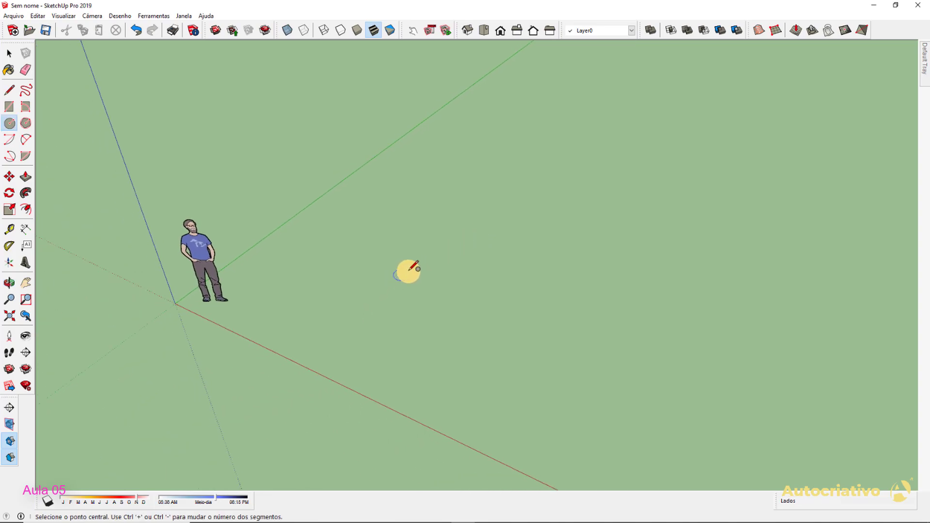
pyautogui.click(418, 256)
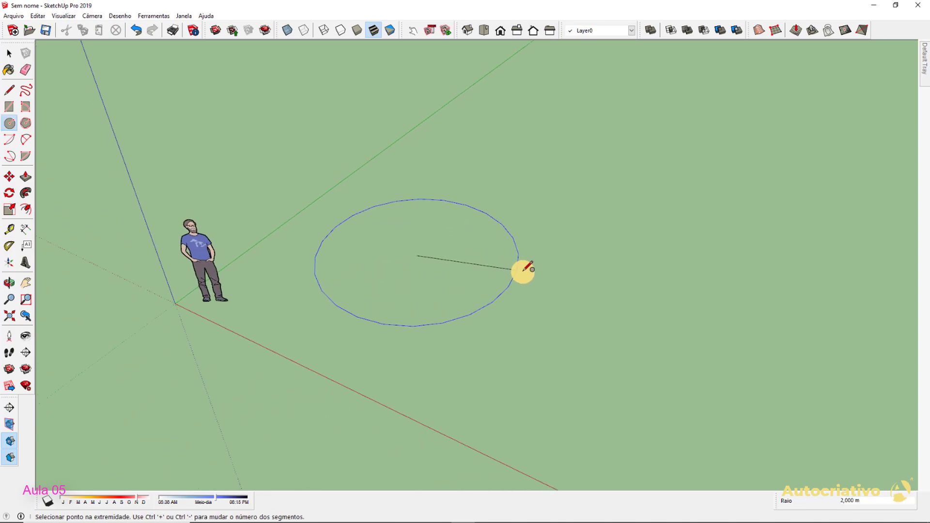
pyautogui.click(547, 281)
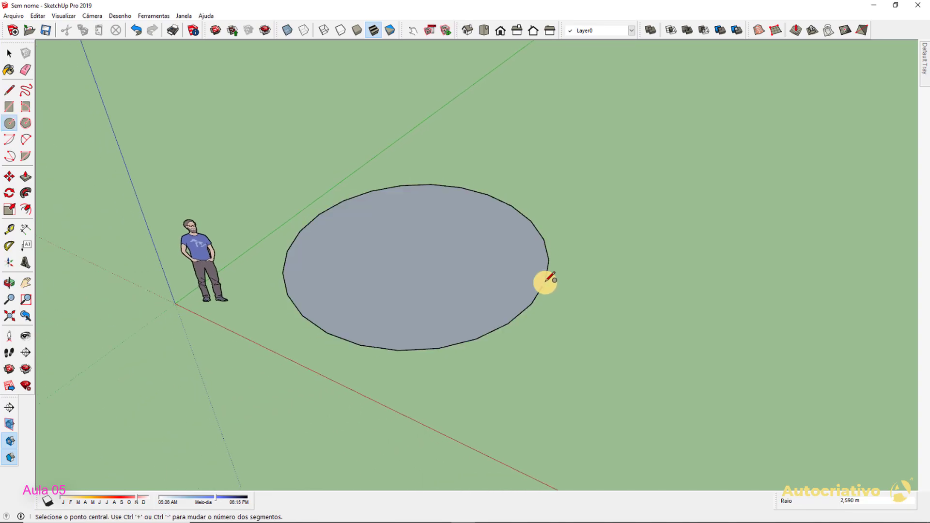
# Reverse the circle's face so its front side points up
pyautogui.press('space')
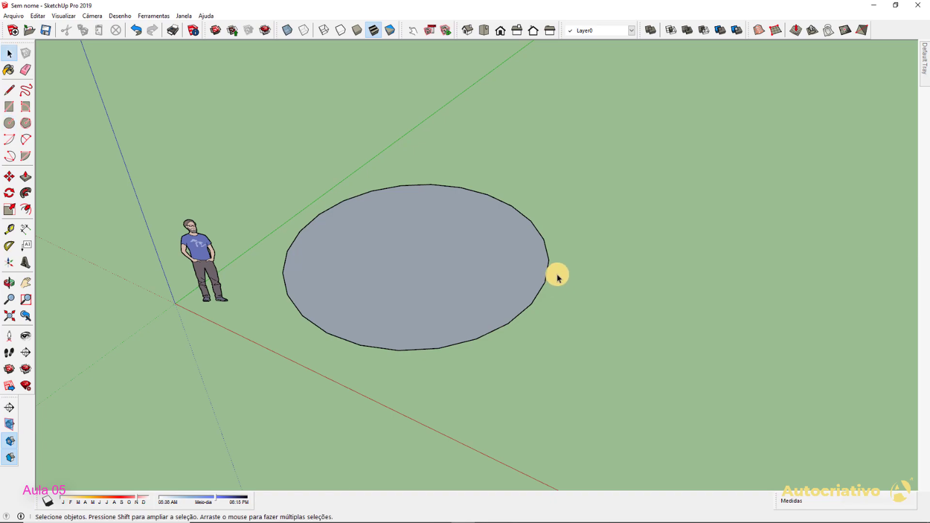
pyautogui.scroll(2, 455, 265)
pyautogui.click(455, 264)
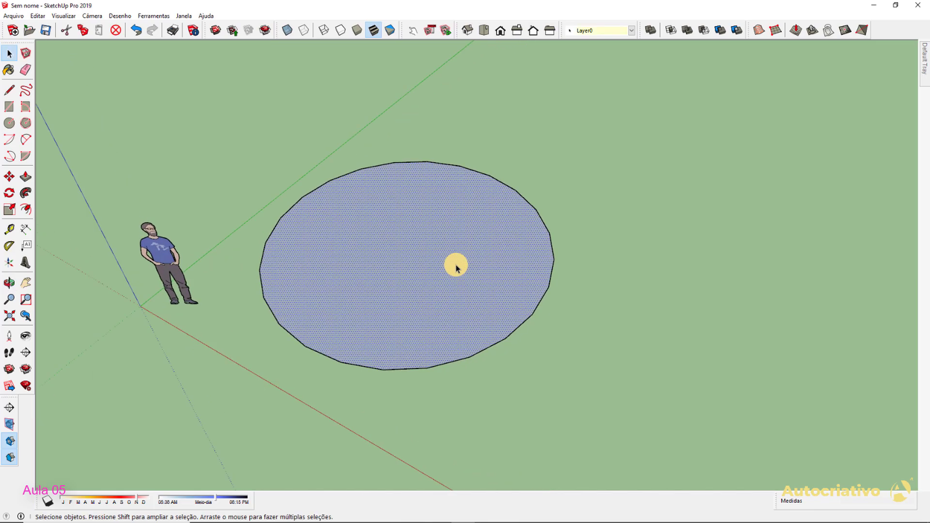
pyautogui.rightClick(456, 265)
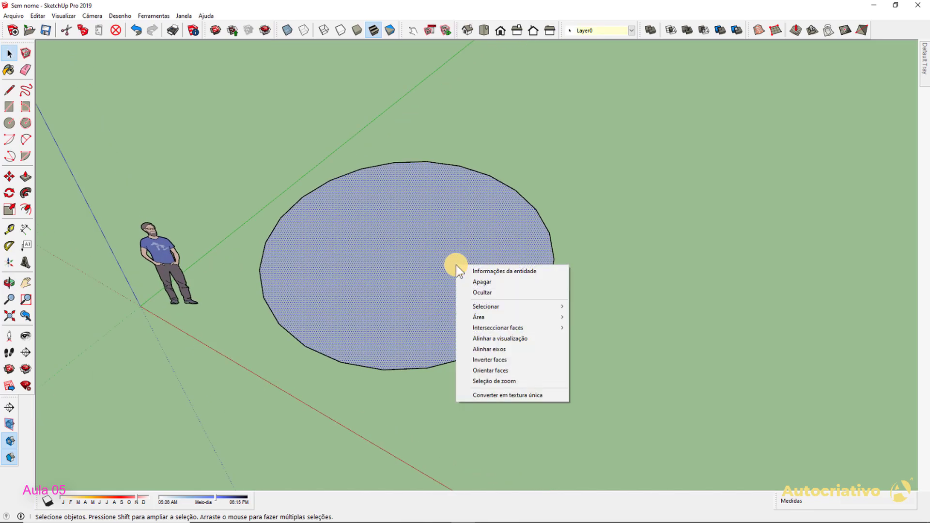
pyautogui.click(493, 358)
pyautogui.click(564, 344)
# Examine the circle's outline up close and from different angles to judge how smooth its edge is
pyautogui.scroll(2, 564, 342)
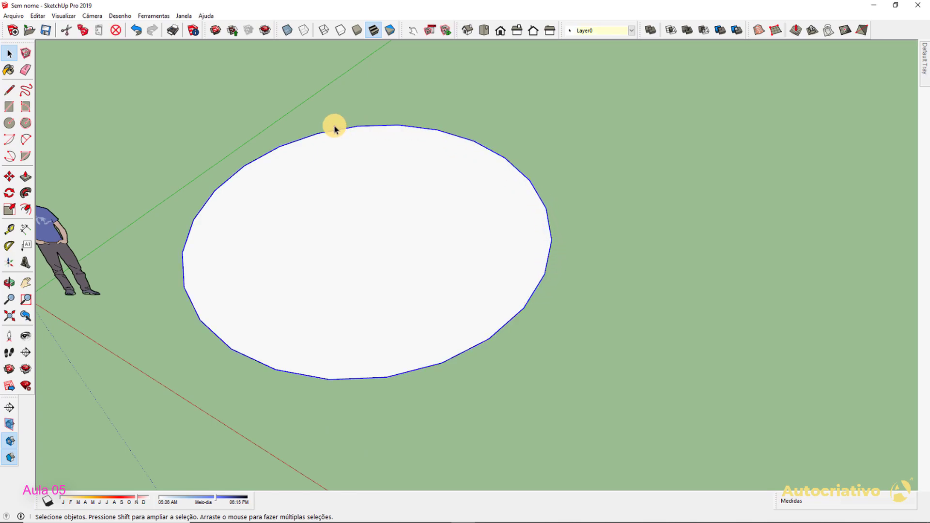
pyautogui.moveTo(494, 359); pyautogui.dragTo(652, 242, button='middle')
pyautogui.scroll(3, 559, 263)
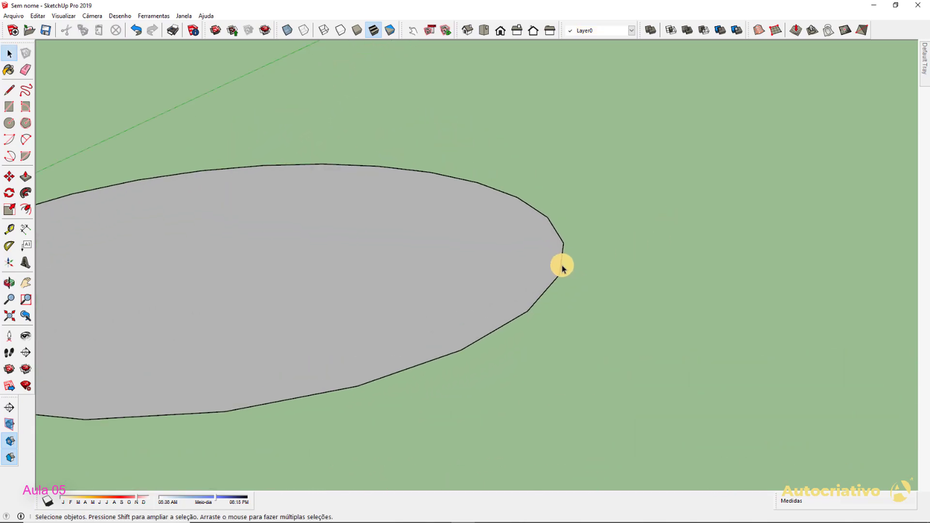
pyautogui.scroll(-2, 557, 276)
pyautogui.scroll(-4, 557, 279)
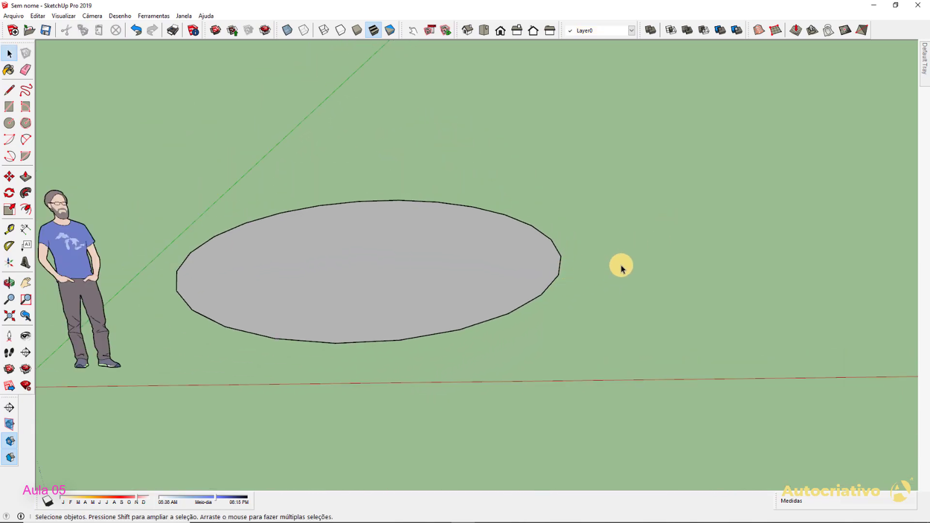
pyautogui.moveTo(612, 270); pyautogui.dragTo(501, 345, button='middle')
pyautogui.keyDown('shift'); pyautogui.moveTo(524, 286); pyautogui.dragTo(435, 339, button='middle'); pyautogui.keyUp('shift')
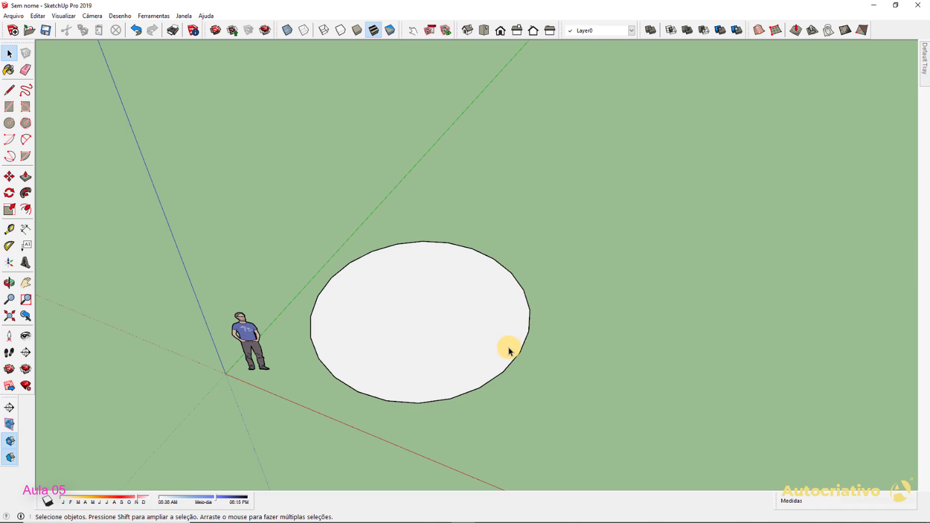
pyautogui.keyDown('shift'); pyautogui.moveTo(509, 347); pyautogui.dragTo(502, 321, button='middle'); pyautogui.keyUp('shift')
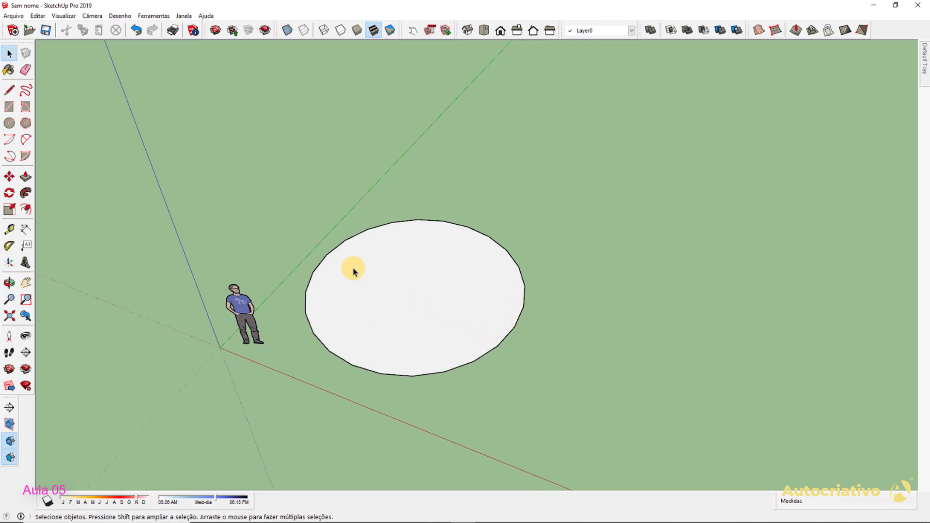
# Extrude the circle's face freehand upward with Push/Pull into a cylinder taller than the scale figure
pyautogui.click(24, 177)
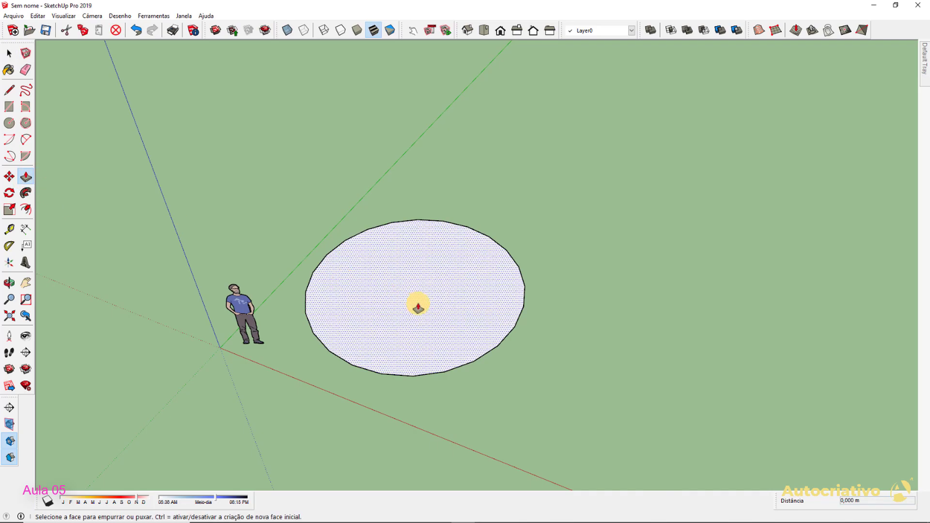
pyautogui.click(417, 306)
pyautogui.click(410, 201)
pyautogui.press('space')
pyautogui.moveTo(426, 308); pyautogui.dragTo(438, 279, button='middle')
# Check the cylinder's curved side as one surface and turn on the display of hidden geometry
pyautogui.click(336, 280)
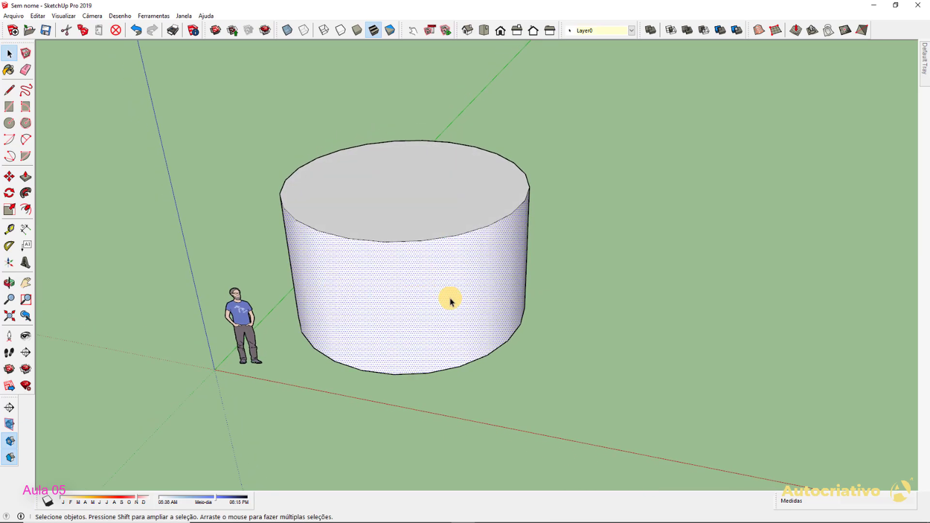
pyautogui.click(569, 296)
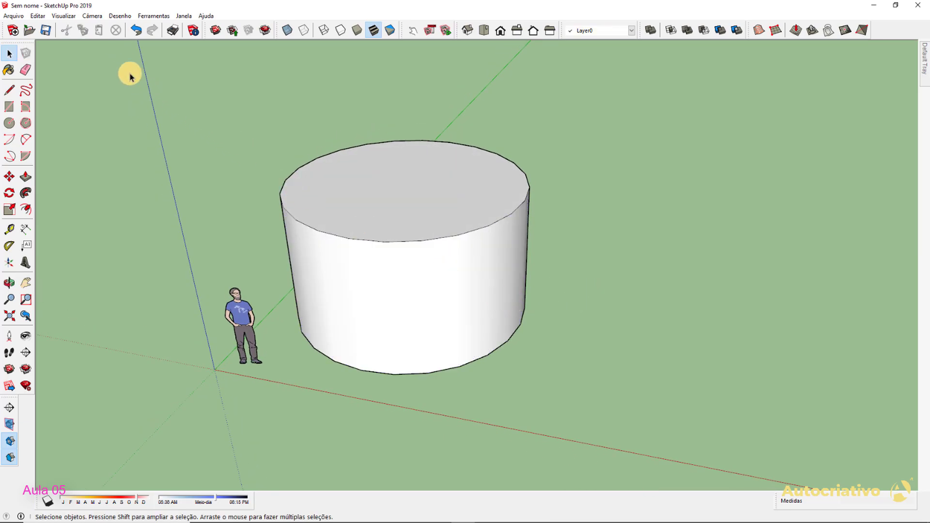
pyautogui.click(63, 17)
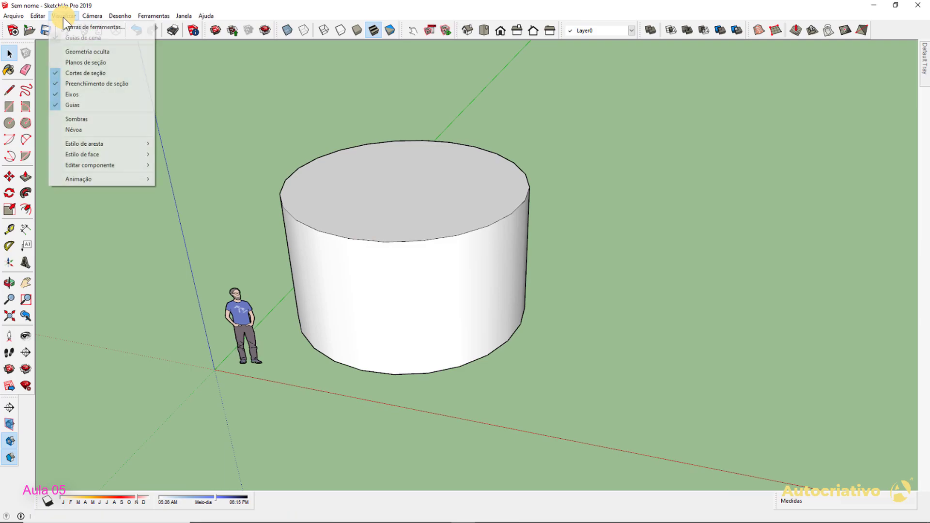
pyautogui.click(86, 51)
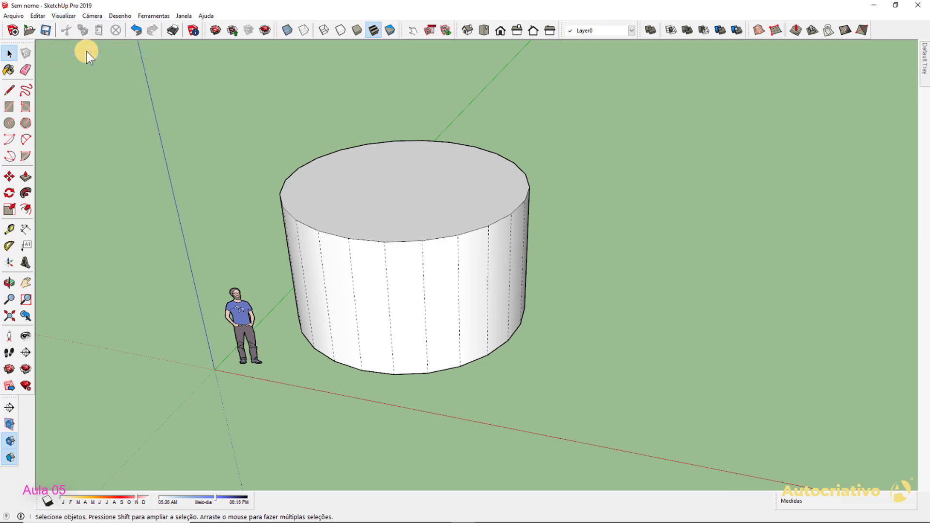
# Select individual facets of the cylinder's curved side to inspect how the circle's segments divide it
pyautogui.scroll(3, 448, 266)
pyautogui.moveTo(424, 298)
pyautogui.mouseDown(button='middle')
pyautogui.moveTo(422, 317)
pyautogui.moveTo(498, 359)
pyautogui.moveTo(496, 336)
pyautogui.moveTo(505, 336)
pyautogui.moveTo(532, 367)
pyautogui.mouseUp(button='middle')
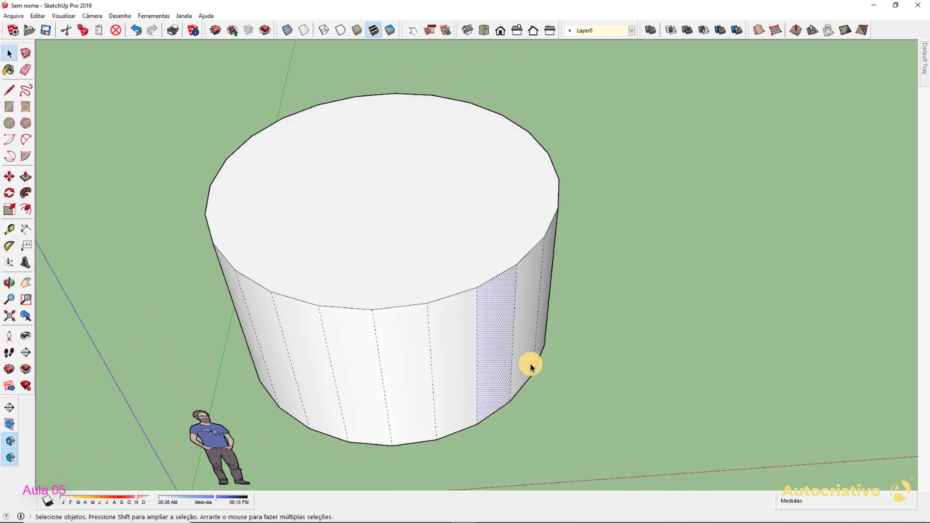
pyautogui.click(460, 347)
pyautogui.scroll(2, 446, 310)
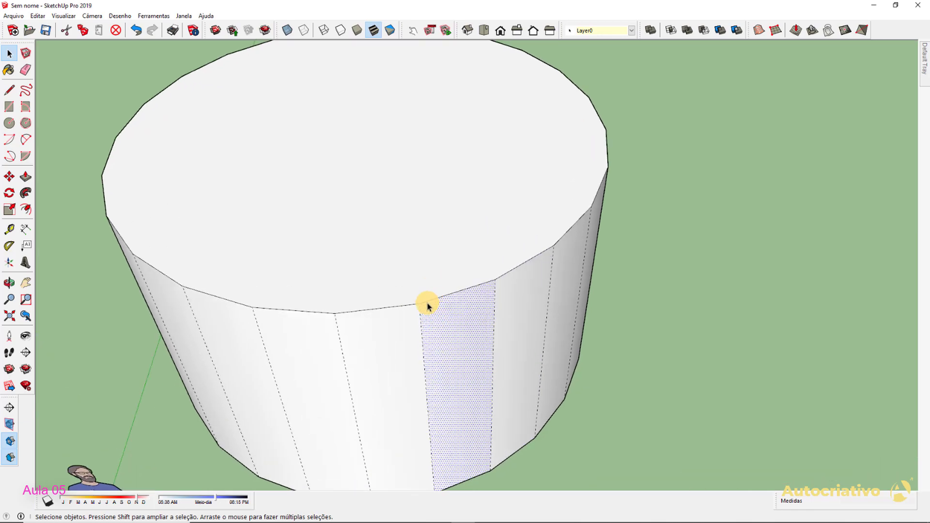
pyautogui.click(517, 311)
pyautogui.click(559, 296)
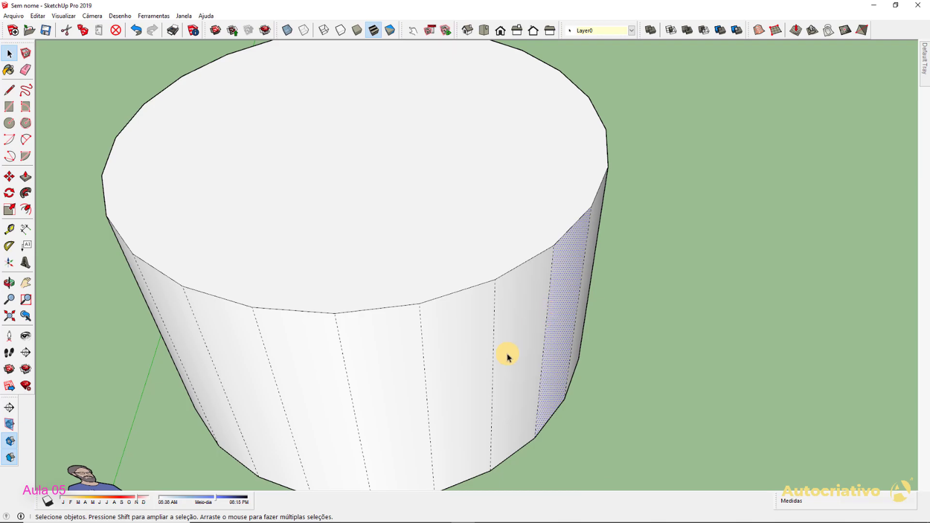
pyautogui.scroll(-3, 508, 356)
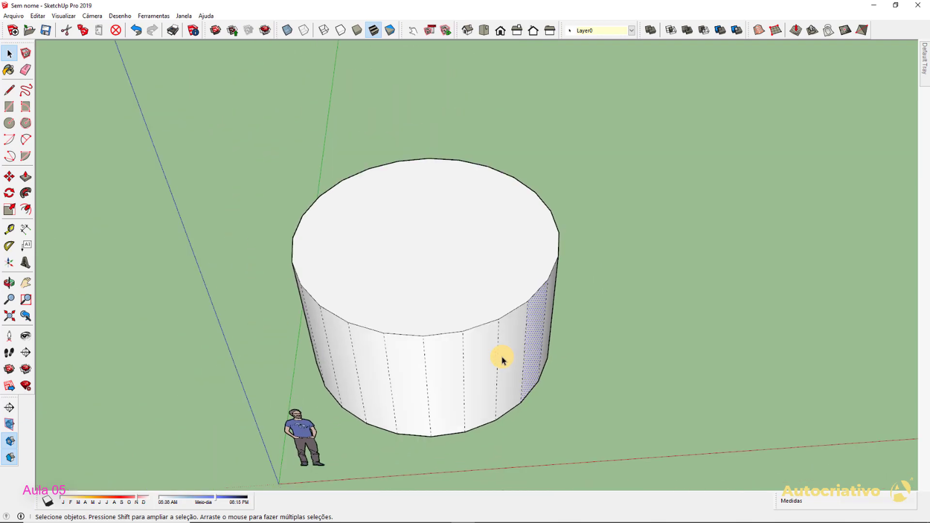
# Undo the cylinder's extrusion to return to the flat circle
pyautogui.click(136, 30)
pyautogui.moveTo(599, 335); pyautogui.dragTo(531, 344, button='middle')
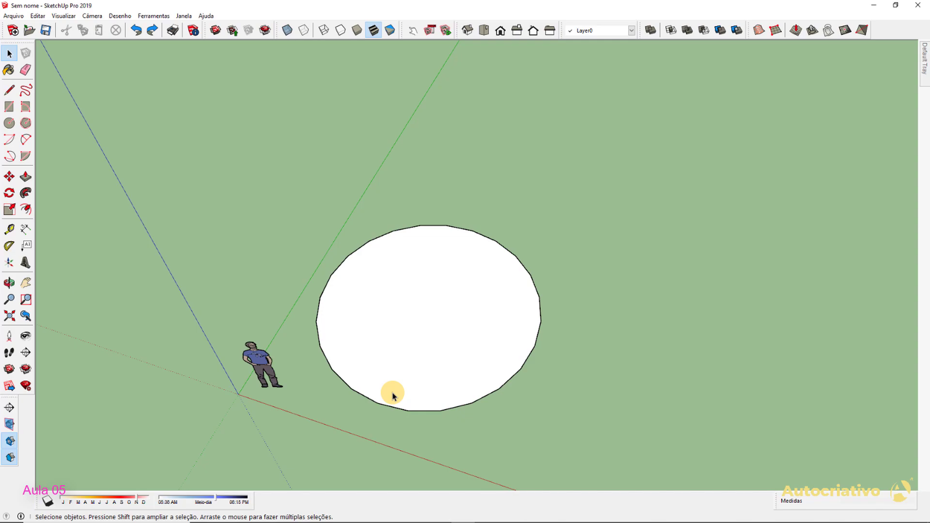
pyautogui.scroll(-3, 392, 395)
pyautogui.moveTo(473, 413)
pyautogui.mouseDown(button='middle')
pyautogui.moveTo(438, 353)
pyautogui.moveTo(442, 288)
pyautogui.mouseUp(button='middle')
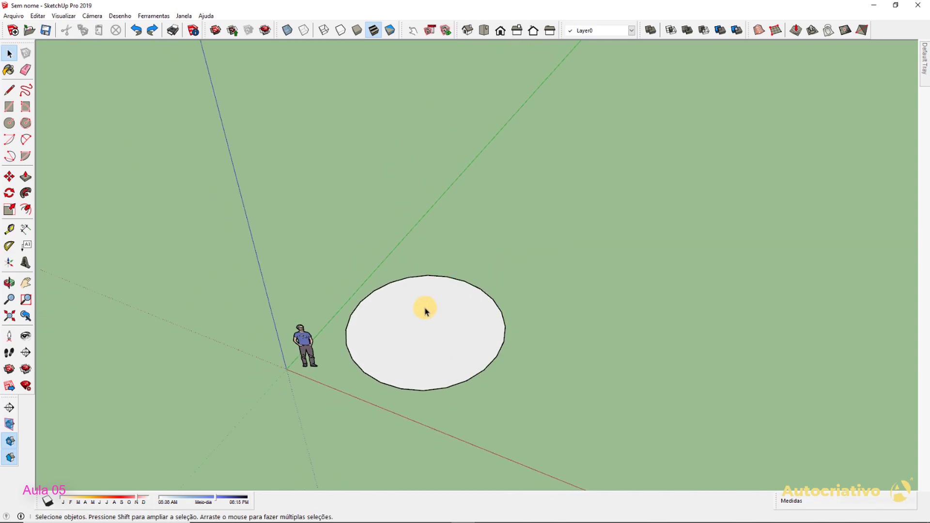
# Draw a finely segmented circle with a 2 m radius on the ground beside the existing circle
pyautogui.scroll(-1, 459, 357)
pyautogui.moveTo(459, 357)
pyautogui.mouseDown(button='middle')
pyautogui.moveTo(453, 338)
pyautogui.moveTo(446, 370)
pyautogui.moveTo(435, 339)
pyautogui.mouseUp(button='middle')
pyautogui.scroll(2, 434, 339)
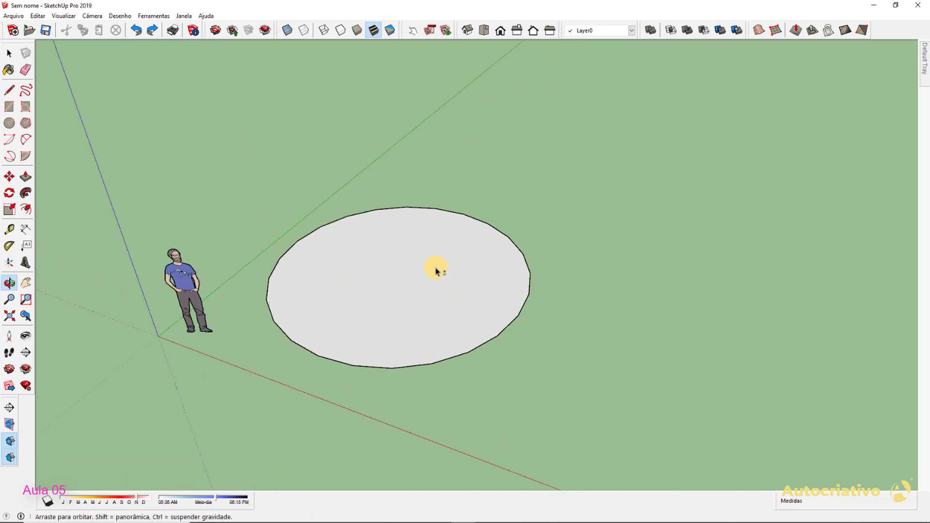
pyautogui.moveTo(436, 268); pyautogui.dragTo(402, 374, button='middle')
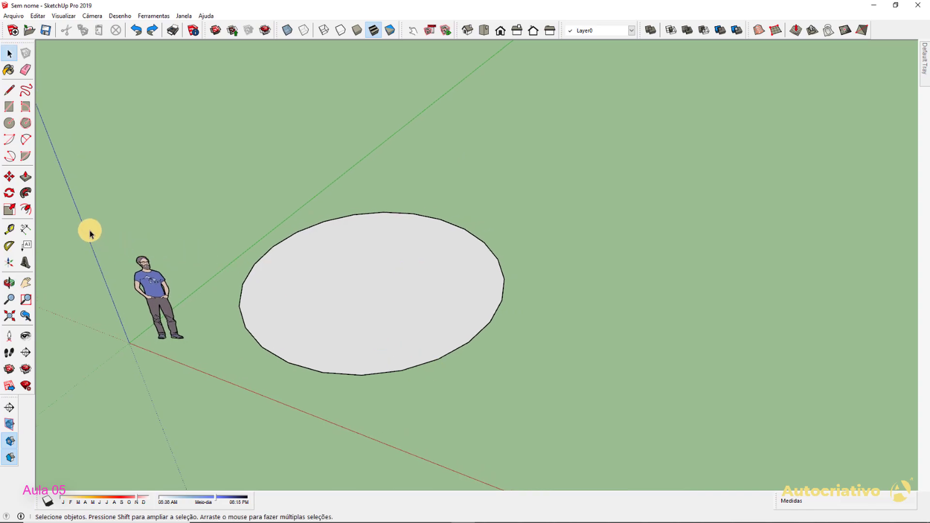
pyautogui.click(10, 123)
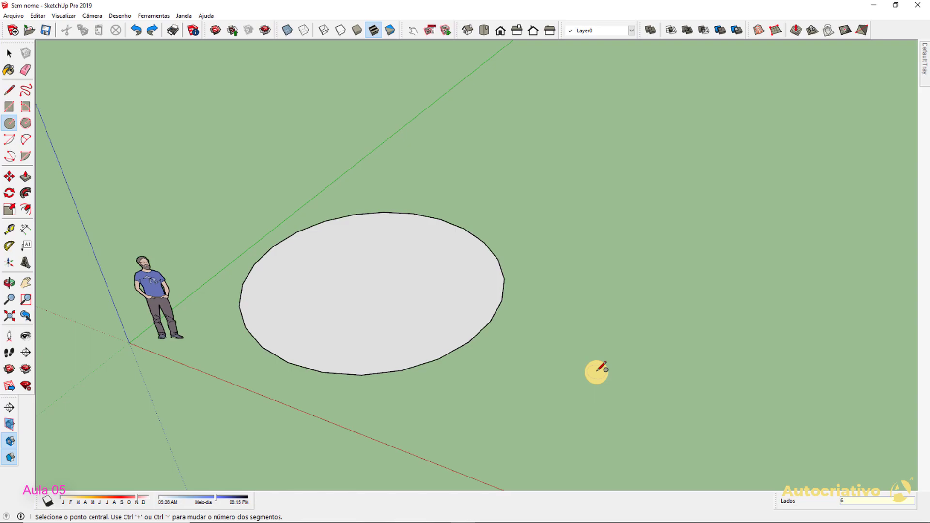
pyautogui.click(591, 372)
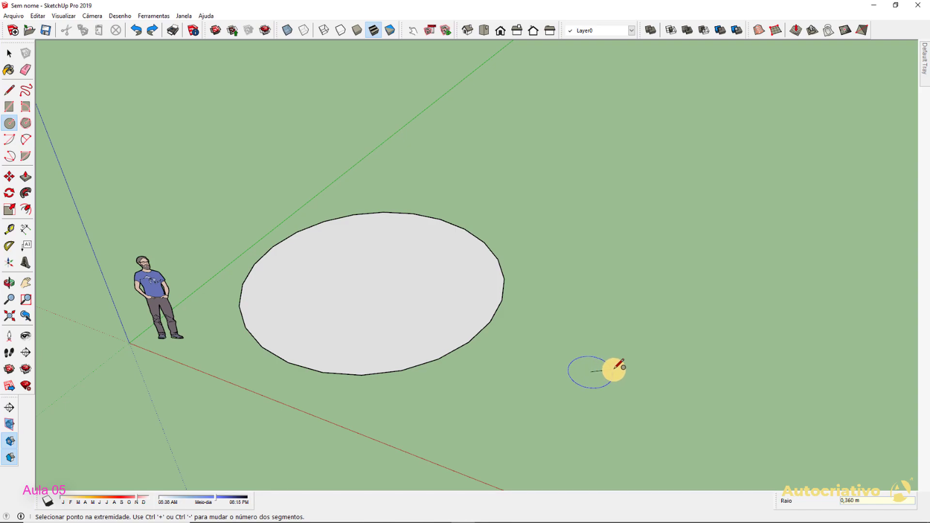
pyautogui.write('2')
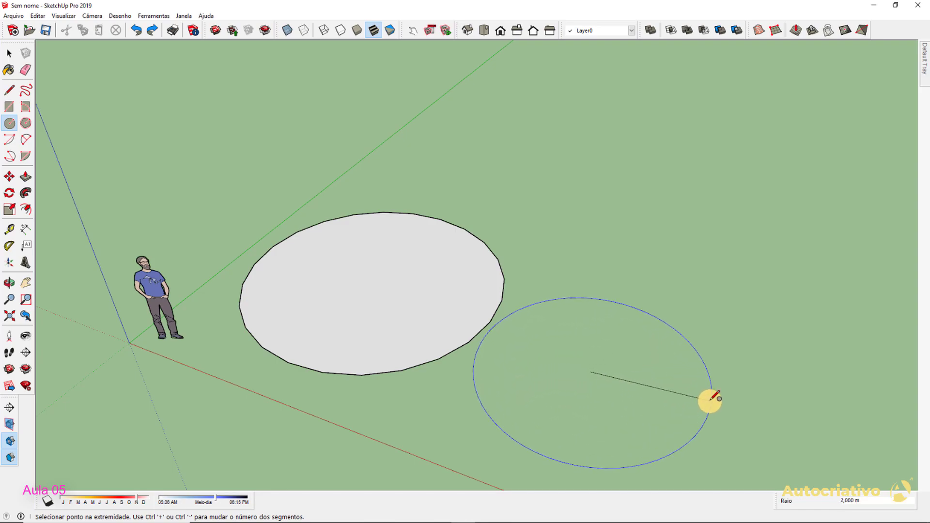
pyautogui.press('Return')
pyautogui.press('space')
pyautogui.moveTo(736, 376); pyautogui.dragTo(729, 395, button='middle')
# Compare the faces and edge segments of the two circles up close to see how side count affects smoothness
pyautogui.click(608, 291)
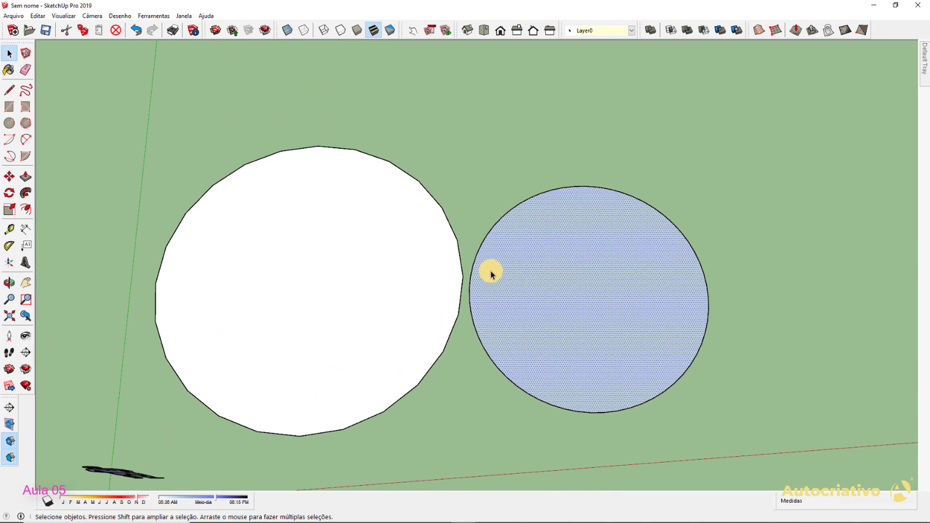
pyautogui.click(399, 268)
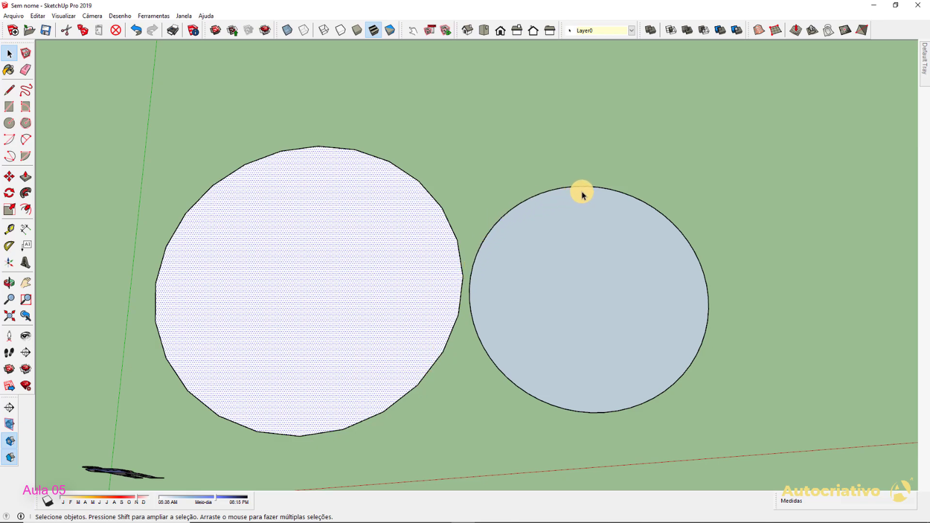
pyautogui.keyDown('shift'); pyautogui.moveTo(575, 429); pyautogui.dragTo(528, 409, button='middle'); pyautogui.keyUp('shift')
pyautogui.scroll(7, 480, 388)
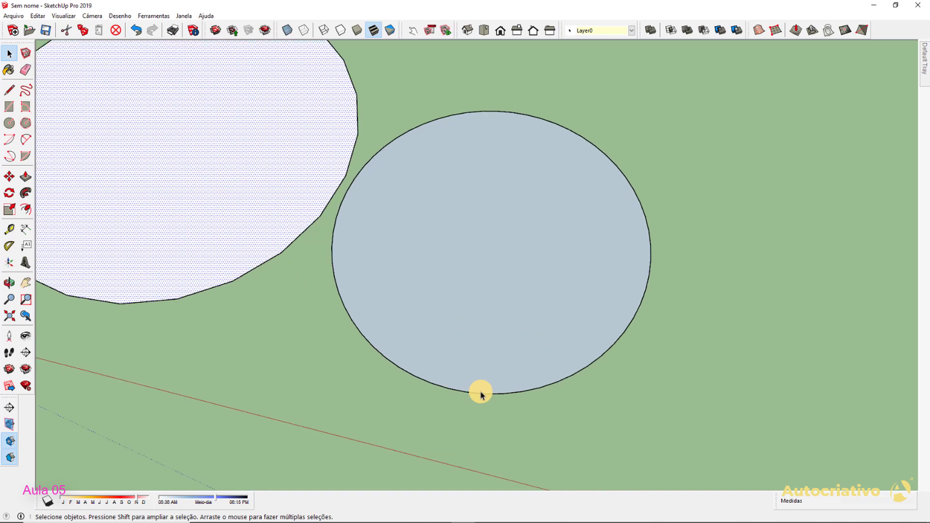
pyautogui.scroll(2, 474, 392)
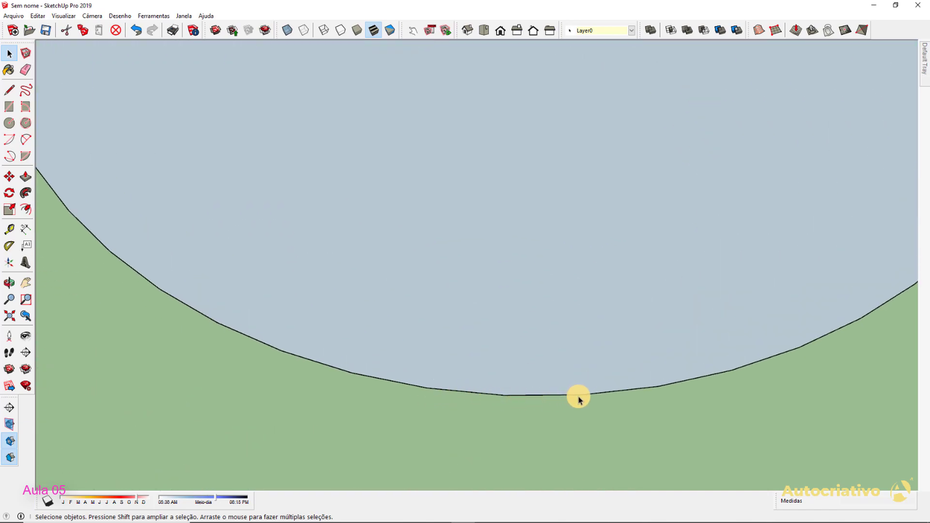
pyautogui.scroll(-1, 691, 385)
pyautogui.scroll(-5, 688, 383)
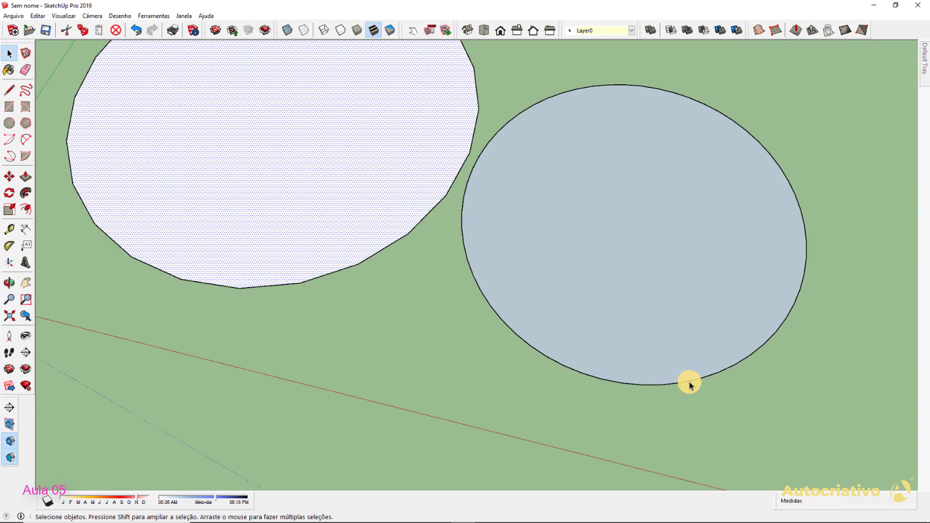
pyautogui.moveTo(685, 380); pyautogui.dragTo(576, 316, button='middle')
# Draw a 10-sided circle with a 2 m radius, separate from the two existing circles
pyautogui.press('c')
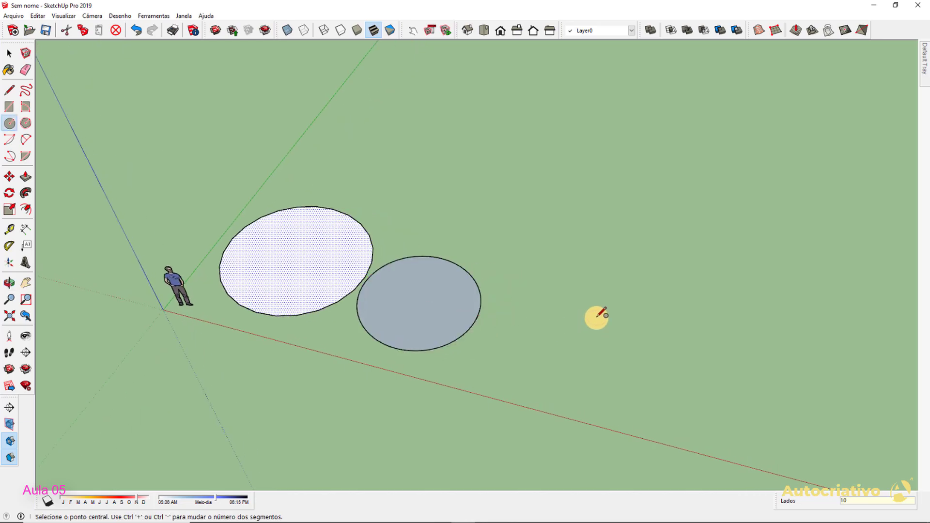
pyautogui.scroll(2, 596, 316)
pyautogui.click(589, 323)
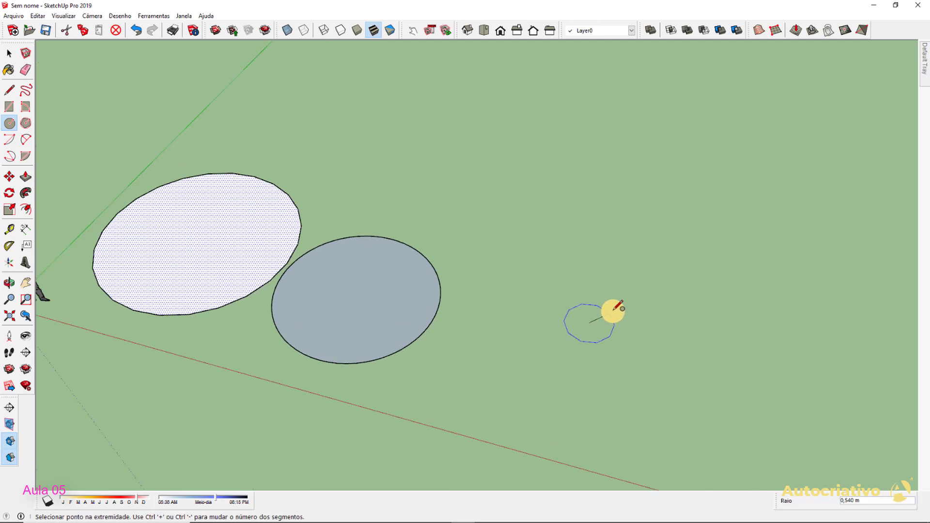
pyautogui.click(677, 315)
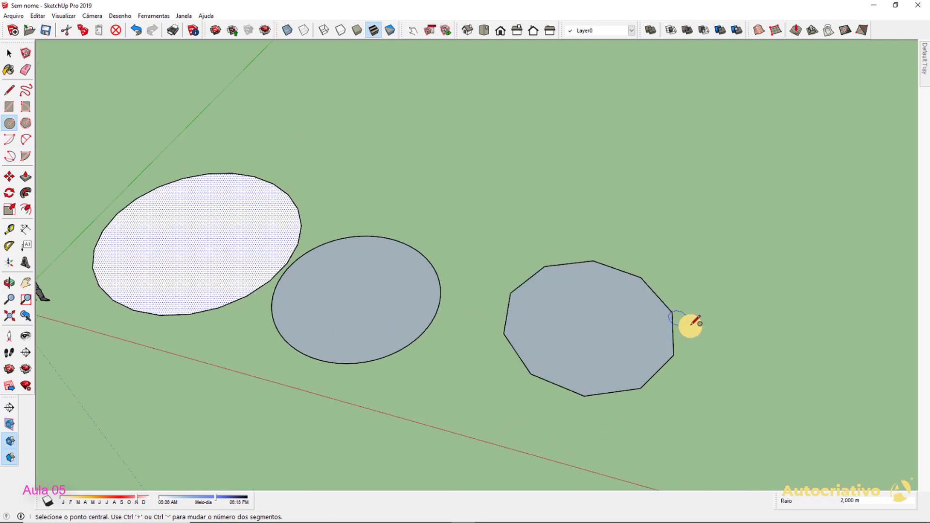
pyautogui.press('space')
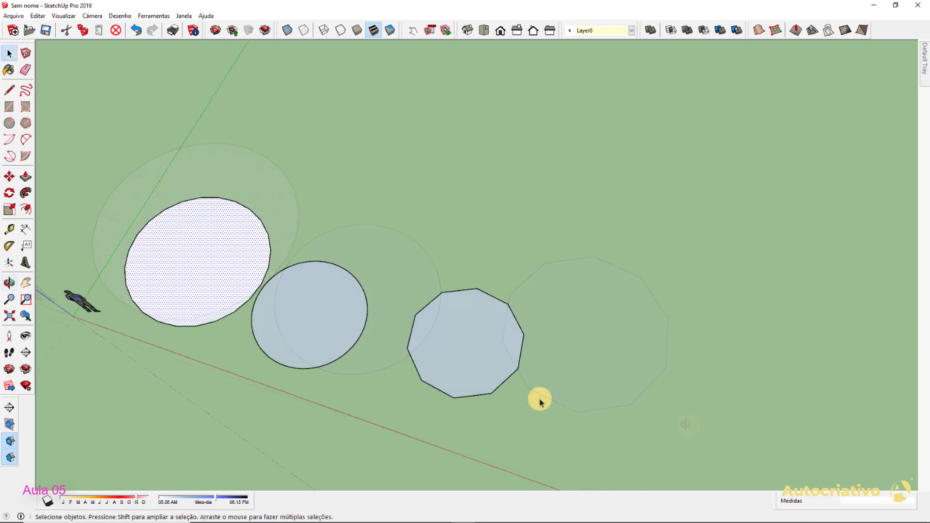
pyautogui.moveTo(539, 399); pyautogui.dragTo(492, 268, button='middle')
pyautogui.moveTo(524, 314); pyautogui.dragTo(488, 373, button='middle')
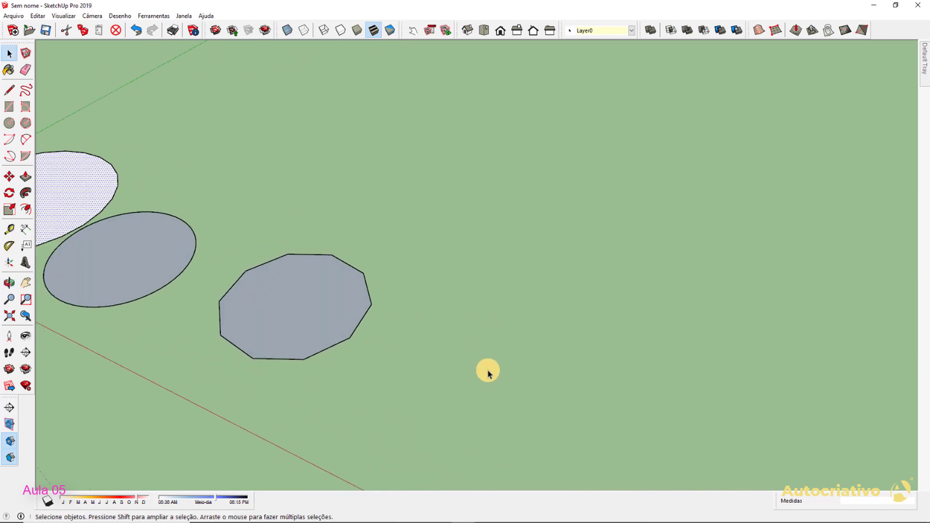
# Draw a larger circle freehand on the ground beside the ten-sided one
pyautogui.click(14, 124)
pyautogui.moveTo(430, 342); pyautogui.dragTo(426, 301, button='middle')
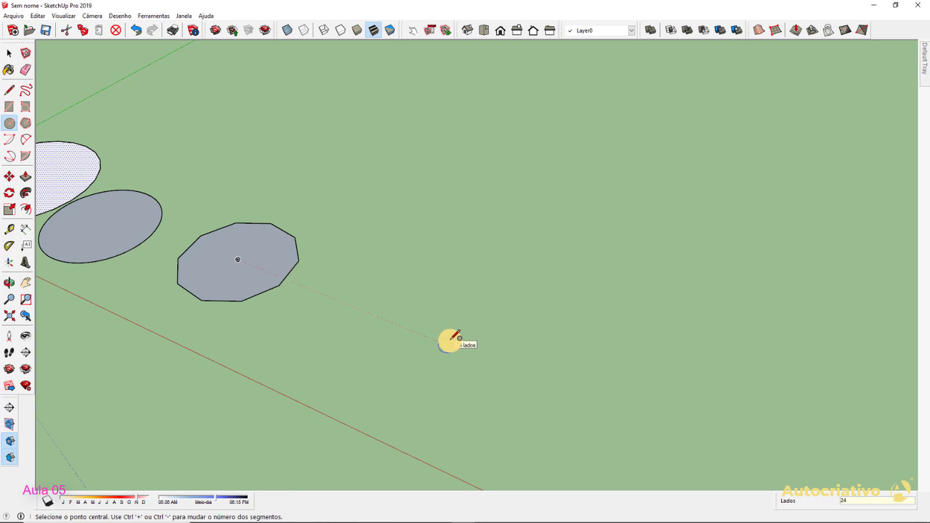
pyautogui.moveTo(459, 317); pyautogui.dragTo(449, 293, button='middle')
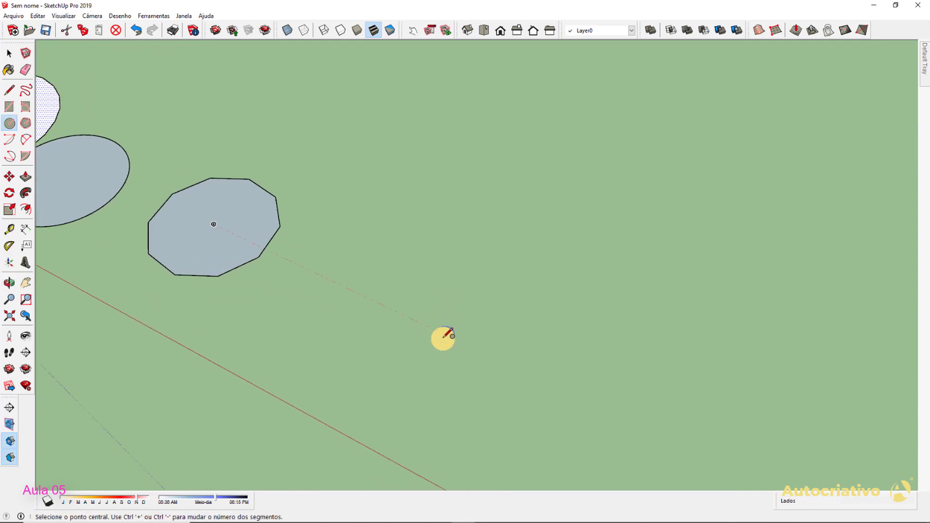
pyautogui.moveTo(392, 311); pyautogui.dragTo(460, 329, button='middle')
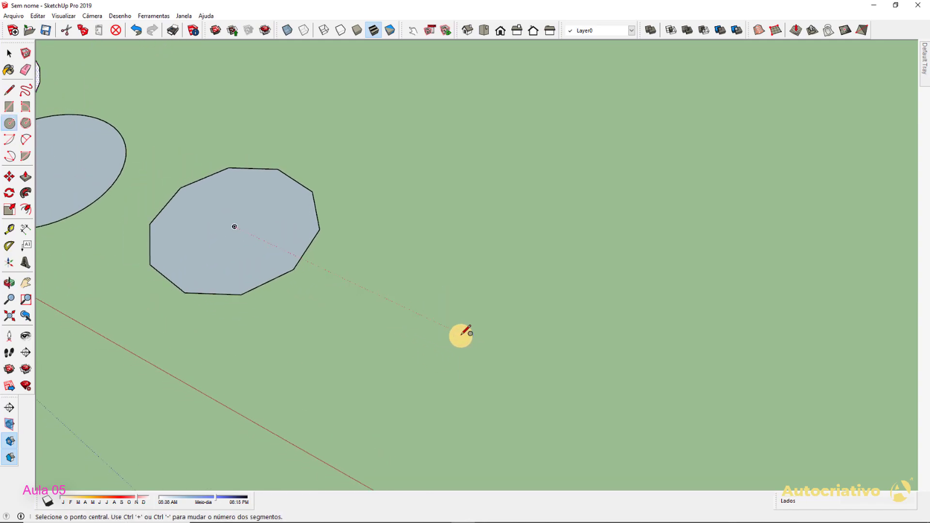
pyautogui.click(450, 327)
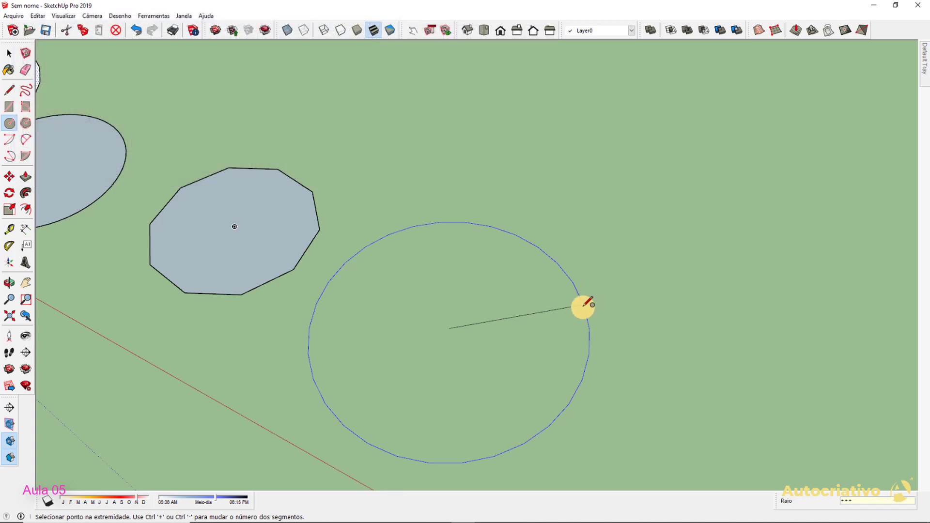
pyautogui.click(589, 303)
pyautogui.press('space')
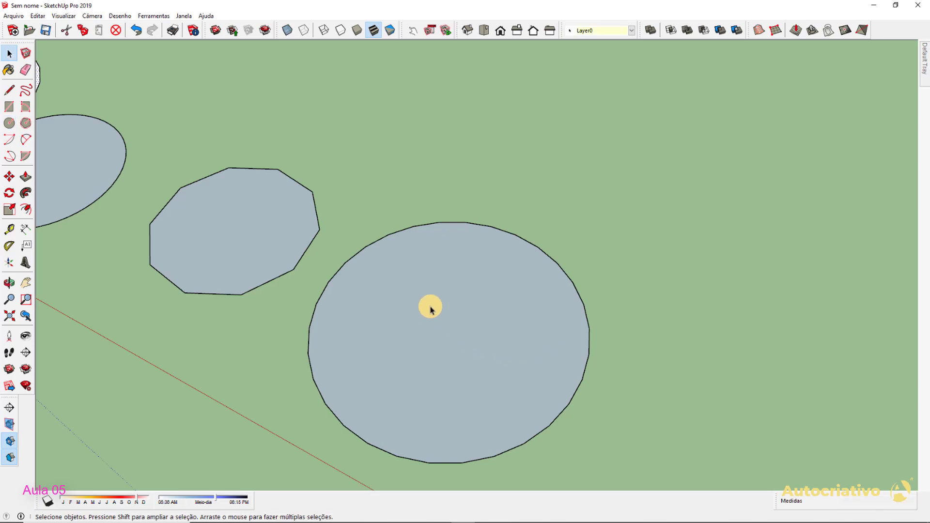
pyautogui.press('o')
pyautogui.moveTo(484, 307)
pyautogui.mouseDown()
pyautogui.moveTo(544, 353)
pyautogui.moveTo(479, 309)
pyautogui.mouseUp()
pyautogui.press('space')
# Draw a circle with a 2 m radius in the empty area behind the row of circles
pyautogui.scroll(-2, 469, 297)
pyautogui.scroll(-3, 470, 296)
pyautogui.moveTo(515, 325); pyautogui.dragTo(413, 290, button='middle')
pyautogui.press('c')
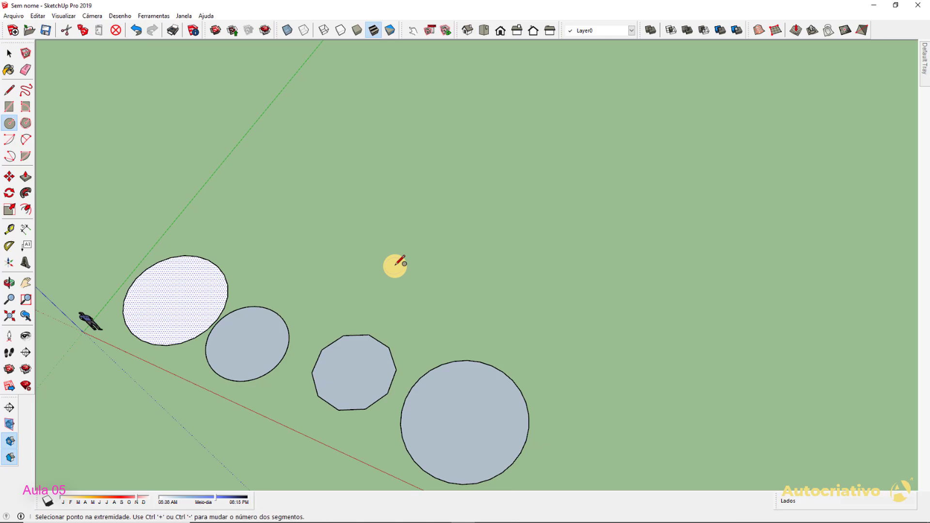
pyautogui.click(395, 265)
pyautogui.scroll(5, 419, 261)
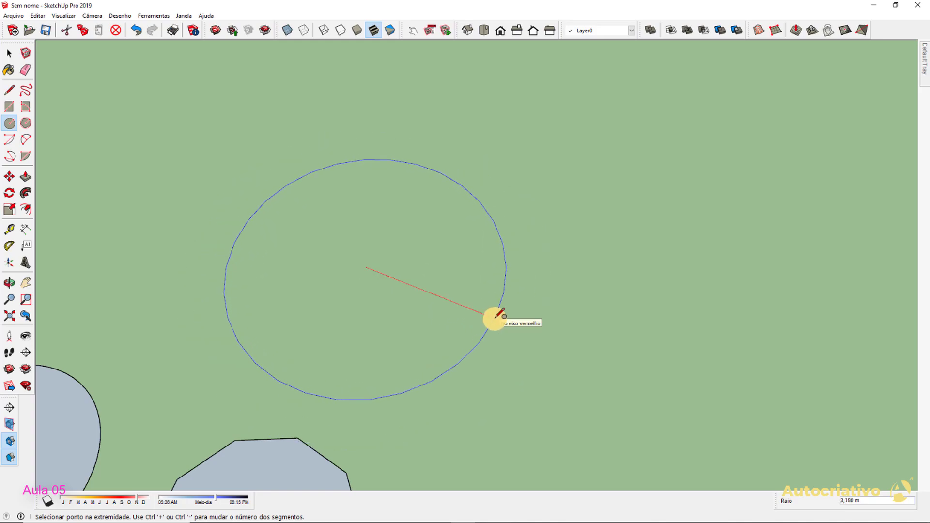
pyautogui.press('Return')
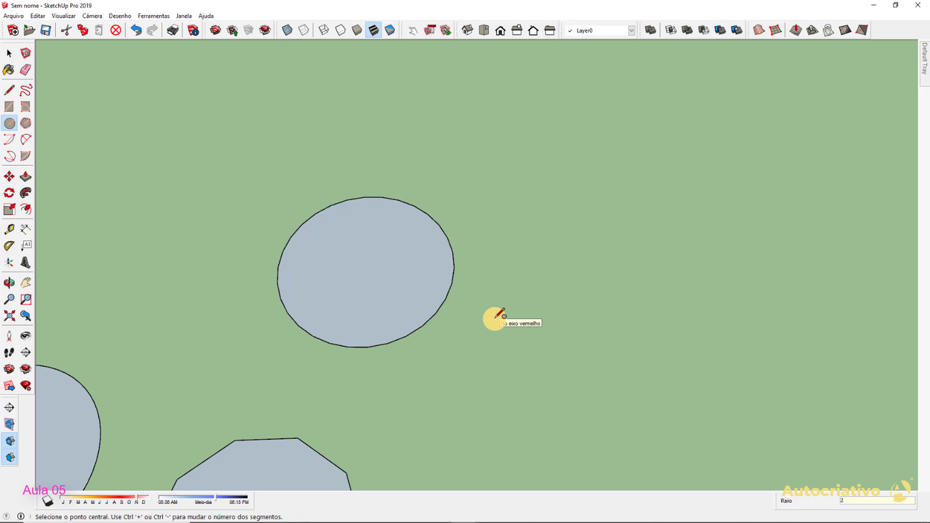
pyautogui.press('space')
# Measure the new circle's radius from an edge vertex to its center with the Tape Measure
pyautogui.click(9, 230)
pyautogui.scroll(2, 254, 264)
pyautogui.click(330, 357)
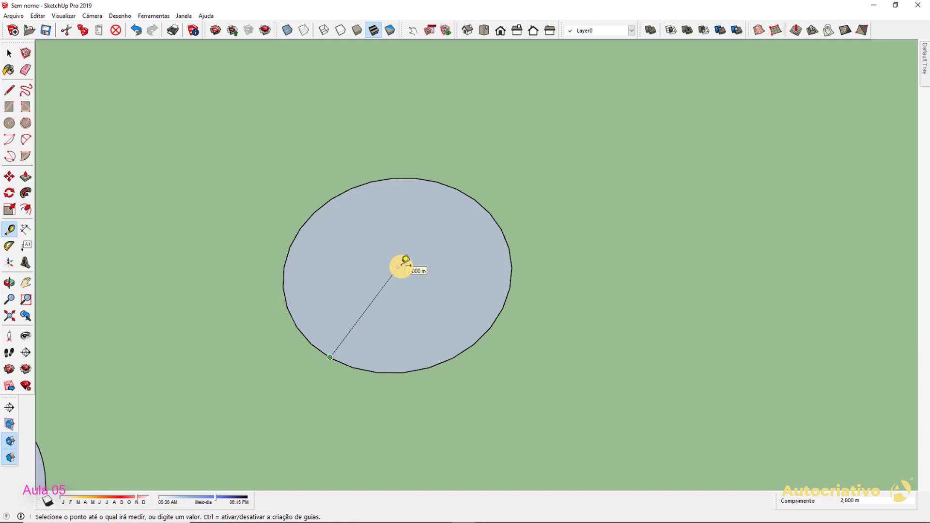
pyautogui.press('space')
# Select all five circles and delete them
pyautogui.scroll(-5, 504, 314)
pyautogui.moveTo(498, 363); pyautogui.dragTo(502, 332, button='middle')
pyautogui.moveTo(629, 380); pyautogui.dragTo(244, 176)
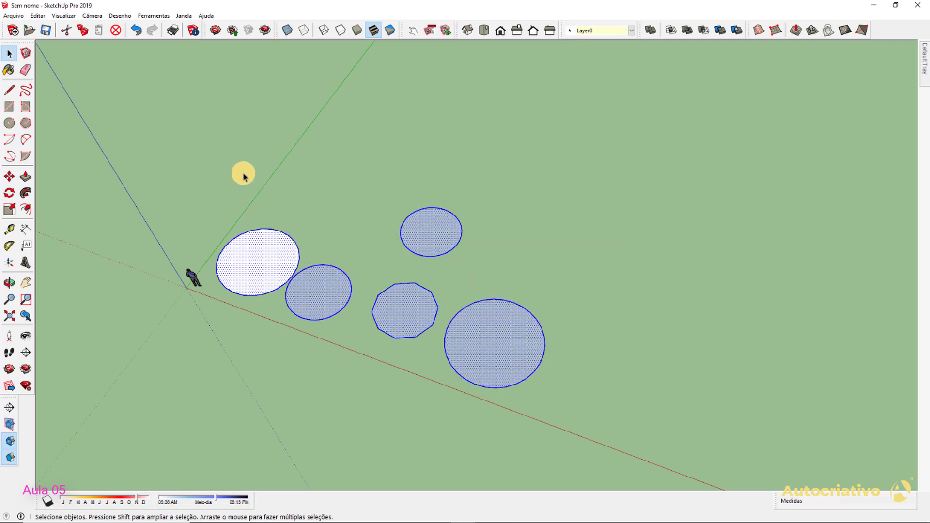
pyautogui.press('Delete')
# Draw a 10-sided polygon with an inscribed radius of 2 m on the ground near the scale figure
pyautogui.moveTo(243, 175); pyautogui.dragTo(199, 238, button='middle')
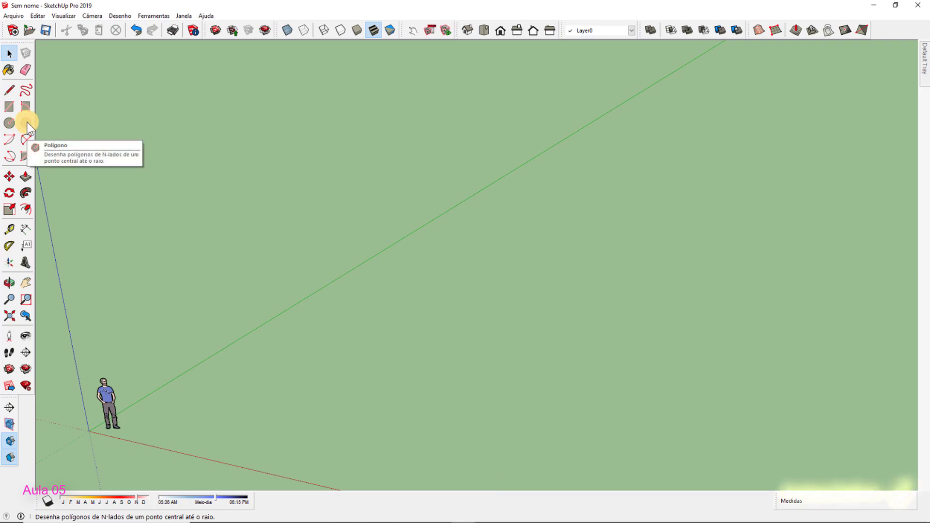
pyautogui.press('o')
pyautogui.moveTo(207, 233); pyautogui.dragTo(291, 270)
pyautogui.moveTo(294, 271); pyautogui.dragTo(293, 328, button='middle')
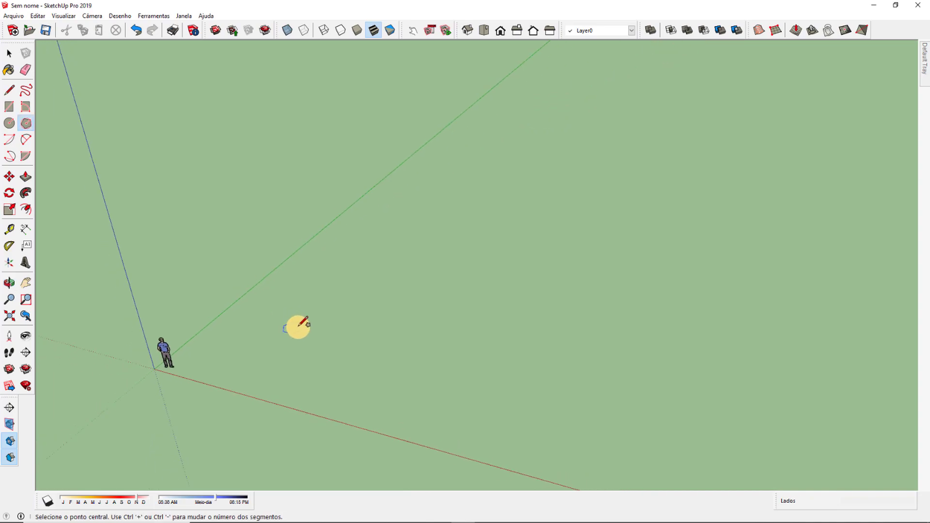
pyautogui.keyDown('shift'); pyautogui.moveTo(364, 310); pyautogui.dragTo(349, 292, button='middle'); pyautogui.keyUp('shift')
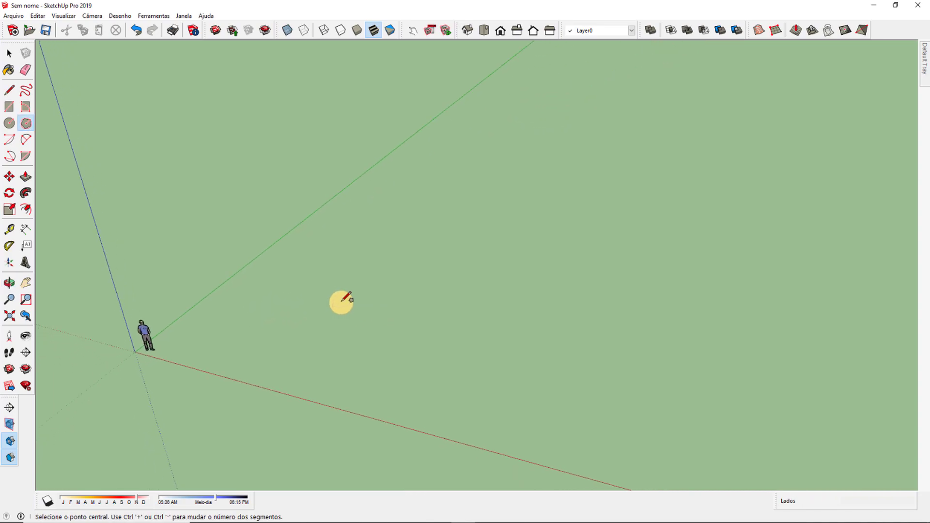
pyautogui.moveTo(343, 302); pyautogui.dragTo(329, 354, button='middle')
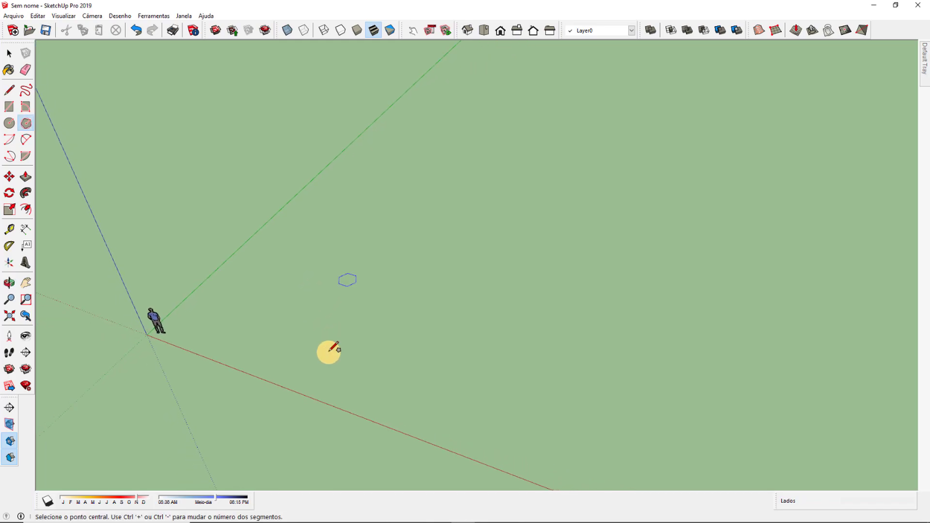
pyautogui.scroll(6, 316, 324)
pyautogui.moveTo(300, 318); pyautogui.dragTo(397, 316, button='middle')
pyautogui.scroll(1, 347, 310)
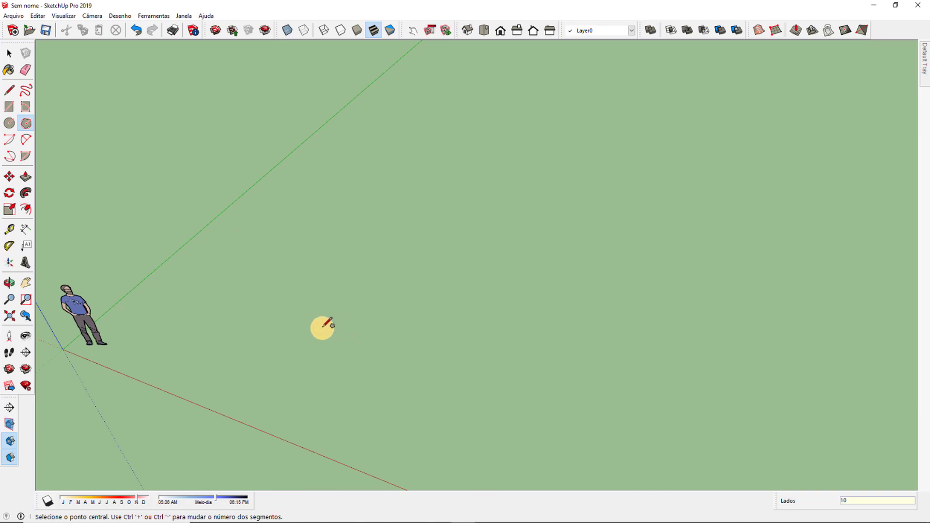
pyautogui.scroll(2, 323, 327)
pyautogui.click(322, 328)
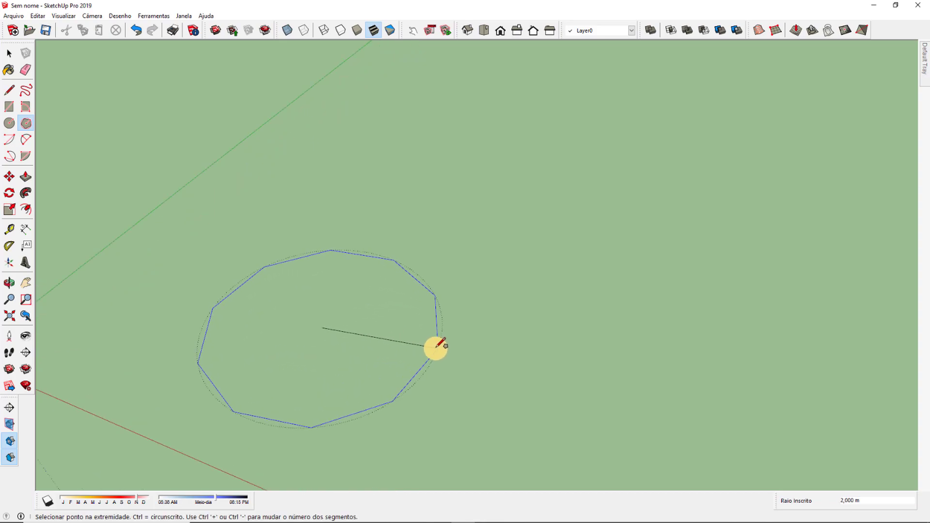
pyautogui.click(436, 346)
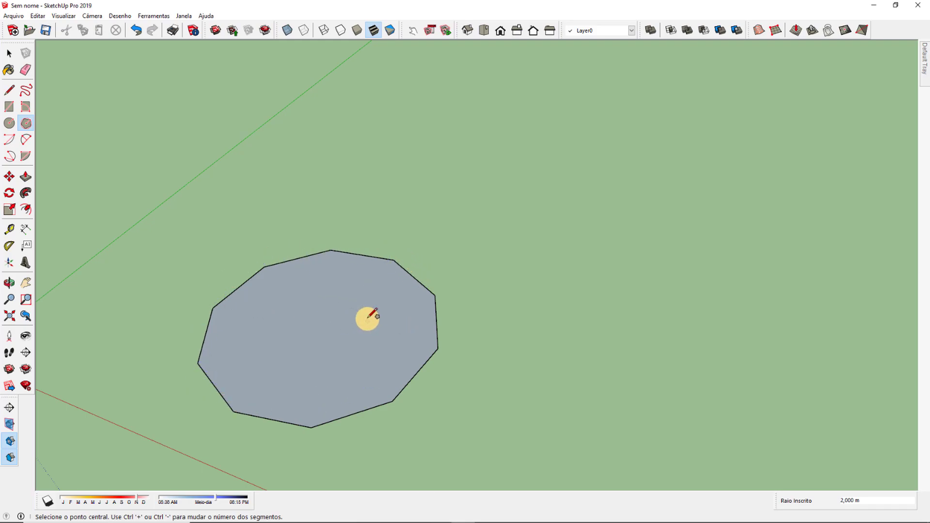
pyautogui.press('space')
# Draw a 100-sided polygon with an inscribed radius of about 1.57 m beside the ten-sided polygon
pyautogui.click(26, 123)
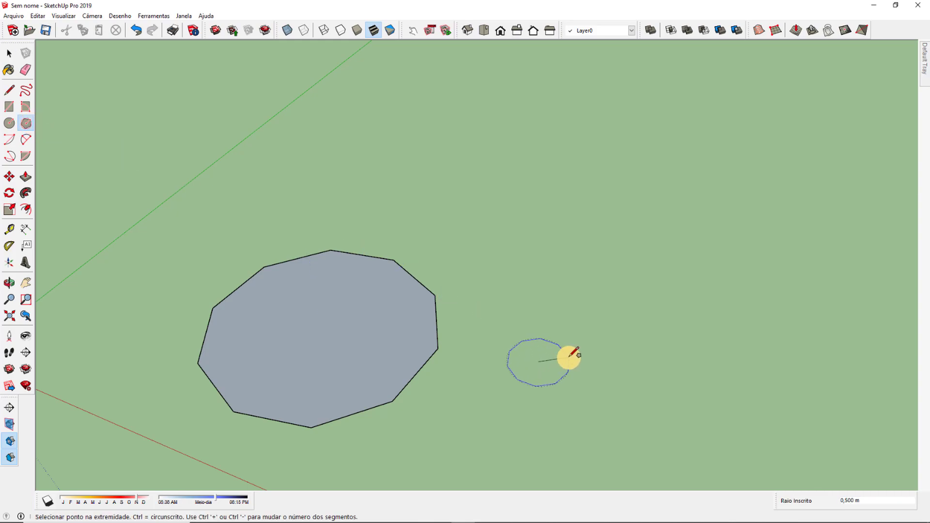
pyautogui.press('Escape')
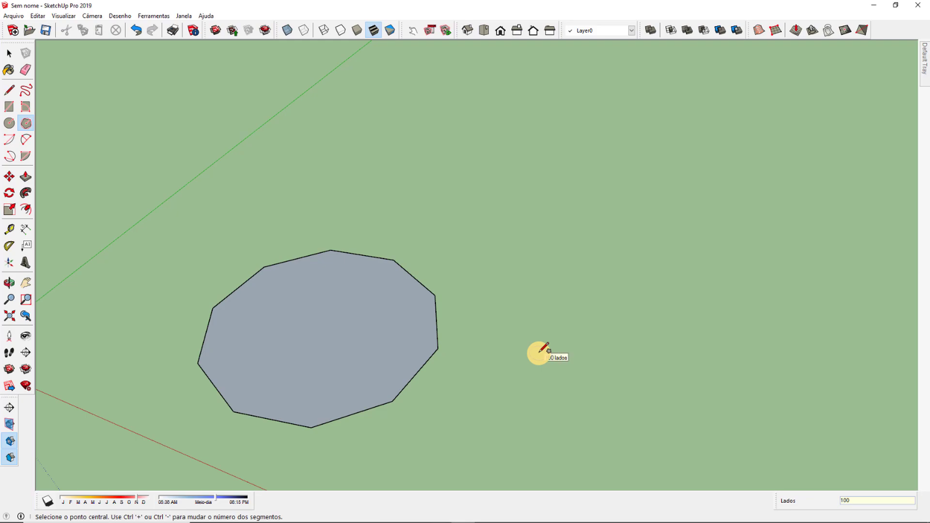
pyautogui.click(539, 353)
pyautogui.click(616, 322)
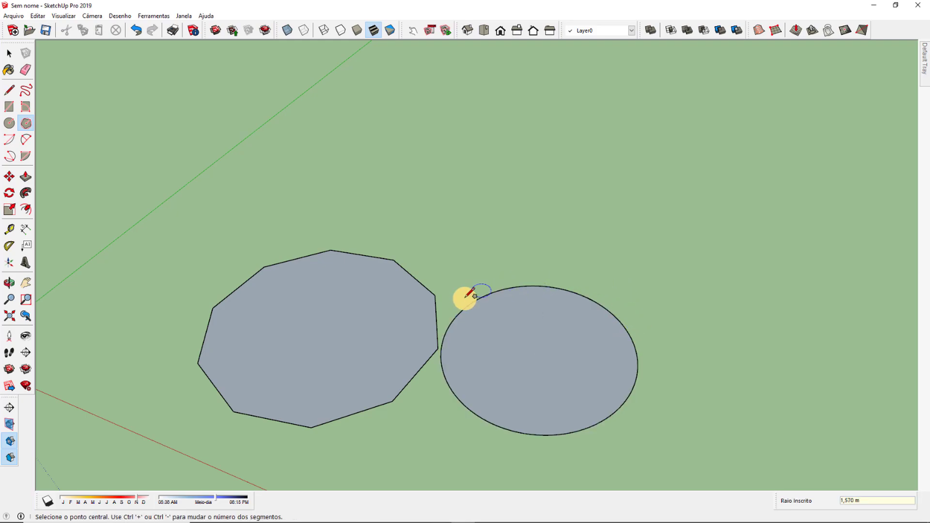
pyautogui.press('space')
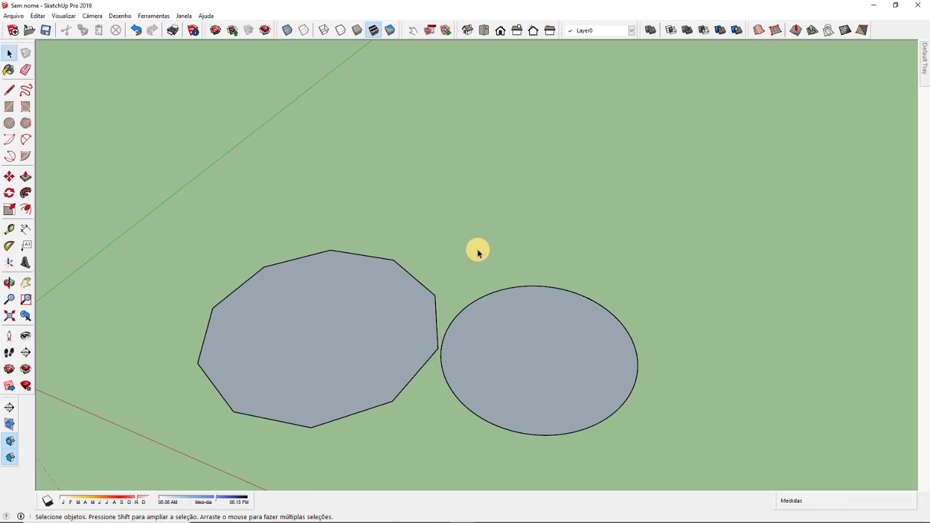
pyautogui.scroll(-3, 477, 252)
pyautogui.moveTo(480, 249); pyautogui.dragTo(456, 261, button='middle')
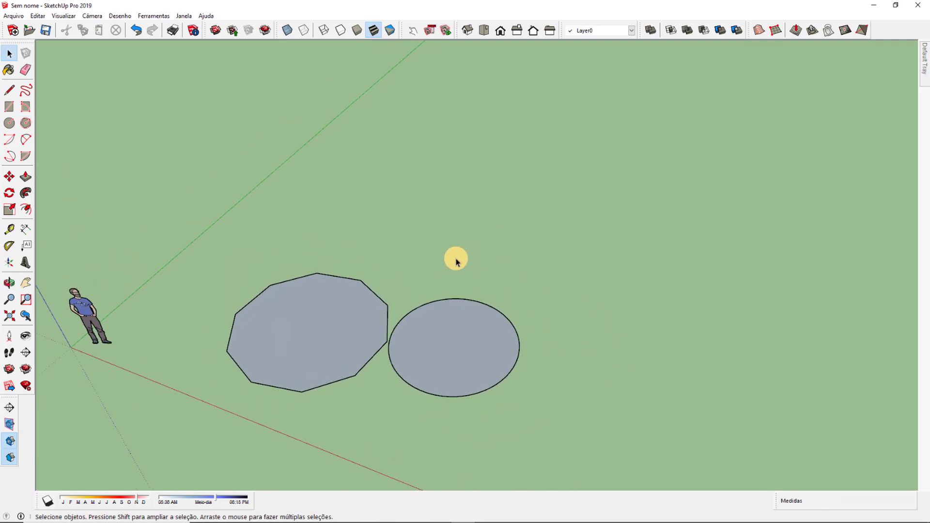
pyautogui.click(26, 123)
pyautogui.click(445, 241)
pyautogui.press('space')
# Draw a three-sided polygon with an inscribed radius of about 0.83 m behind the 100-sided polygon, and delete its face
pyautogui.click(26, 123)
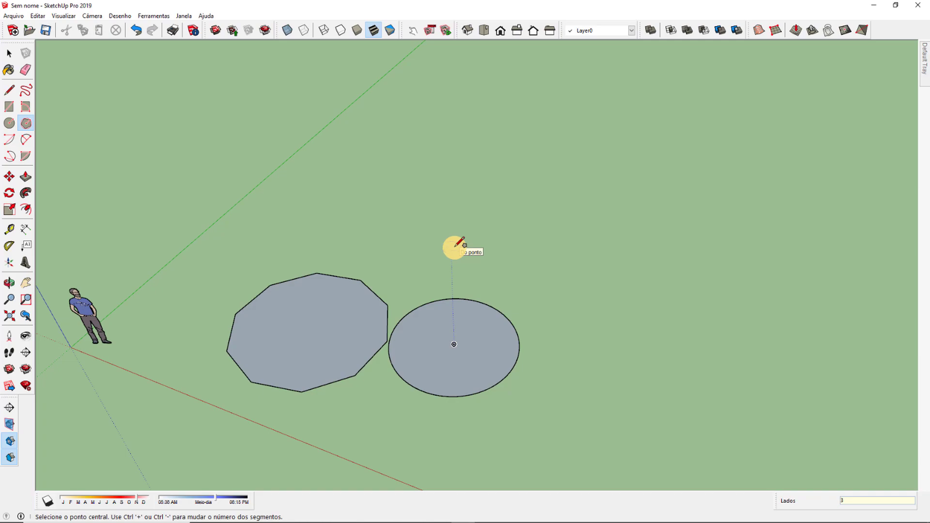
pyautogui.scroll(2, 455, 246)
pyautogui.click(451, 245)
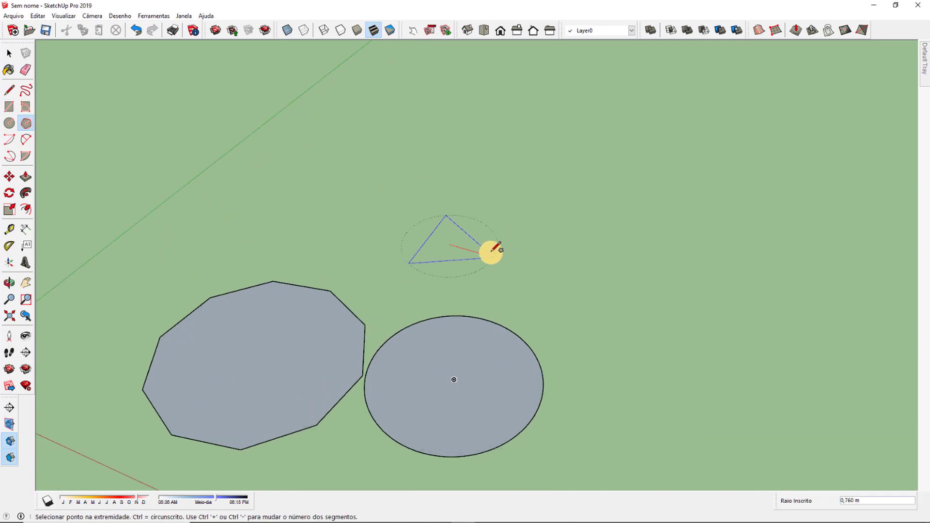
pyautogui.scroll(3, 491, 251)
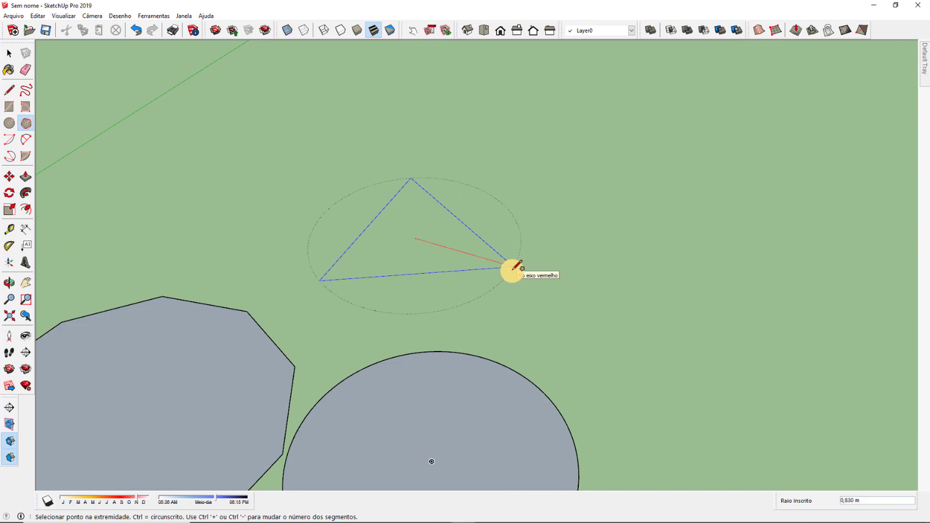
pyautogui.click(513, 268)
pyautogui.press('space')
pyautogui.scroll(-4, 511, 269)
pyautogui.moveTo(529, 262); pyautogui.dragTo(499, 269, button='middle')
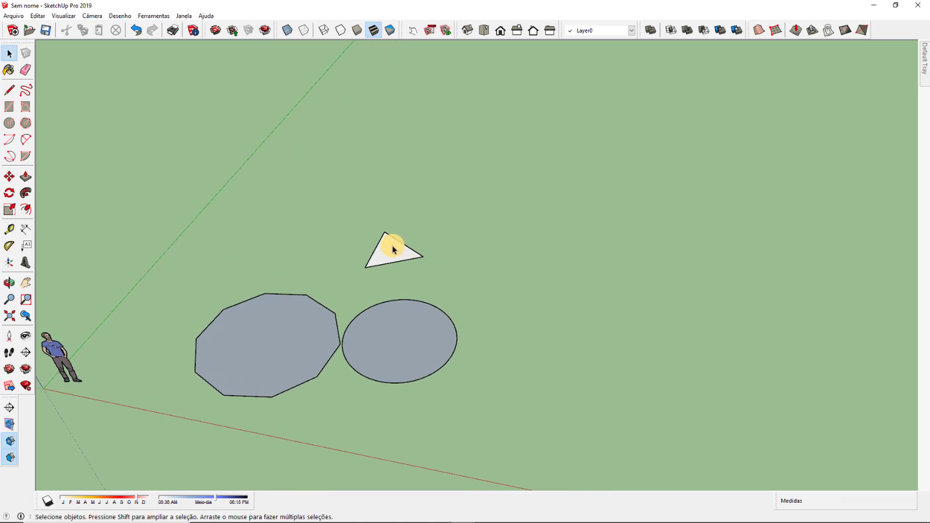
pyautogui.click(393, 250)
pyautogui.press('Delete')
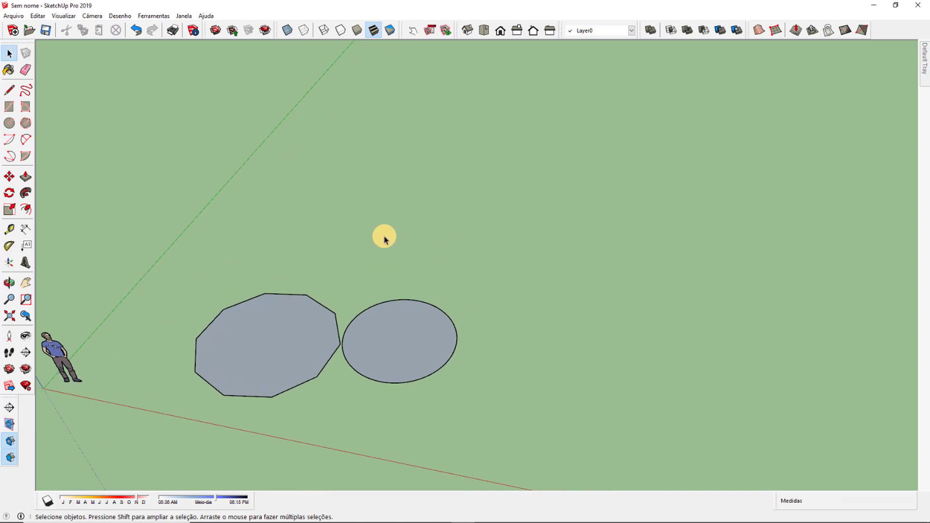
# Draw a four-sided polygon on the open ground behind and beside the 100-sided polygon
pyautogui.click(27, 125)
pyautogui.moveTo(321, 254); pyautogui.dragTo(218, 237, button='middle')
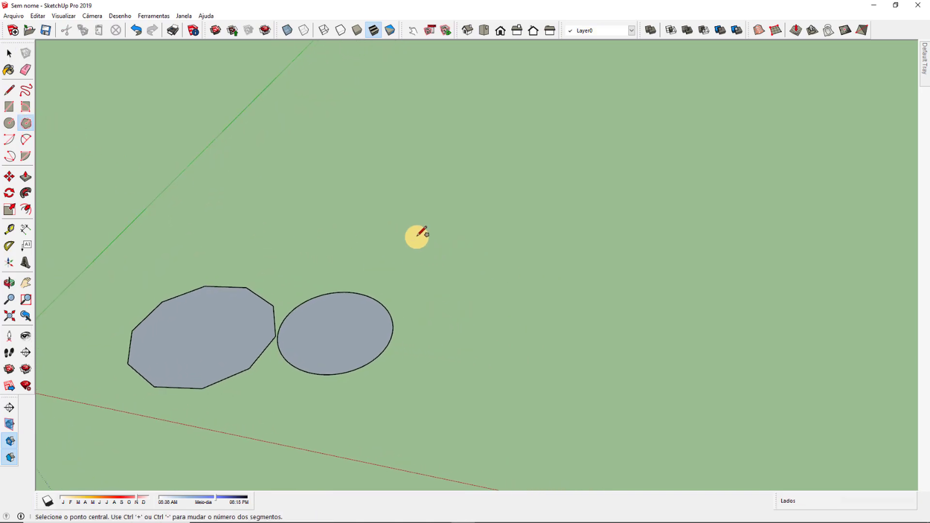
pyautogui.write('4')
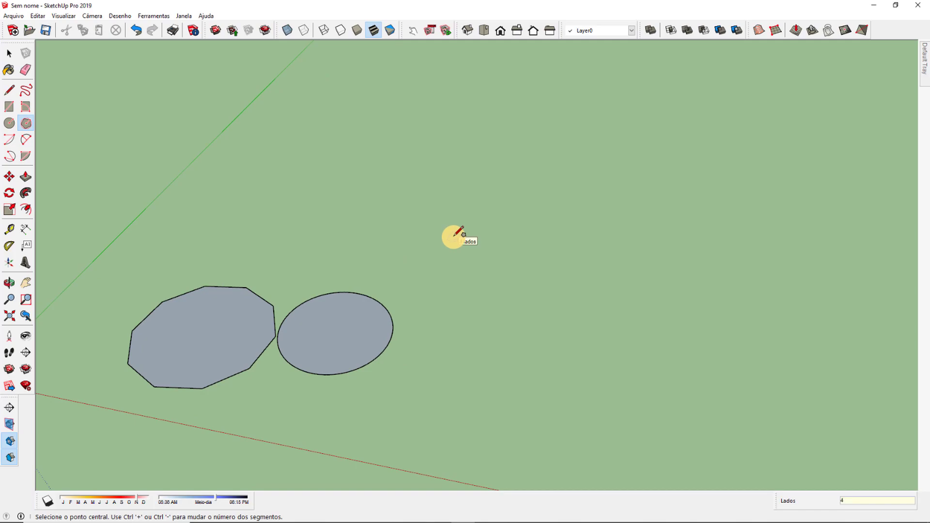
pyautogui.scroll(2, 456, 235)
pyautogui.click(454, 236)
pyautogui.scroll(1, 470, 242)
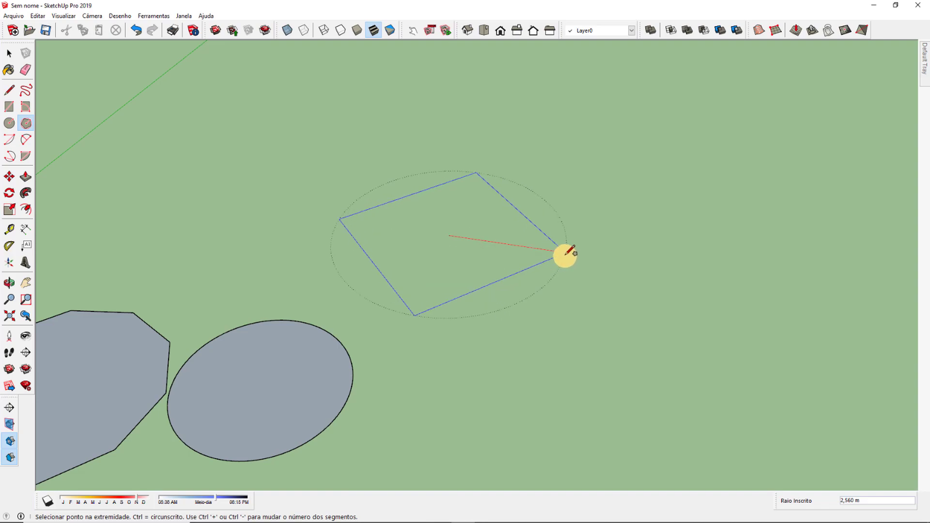
pyautogui.click(550, 254)
pyautogui.press('space')
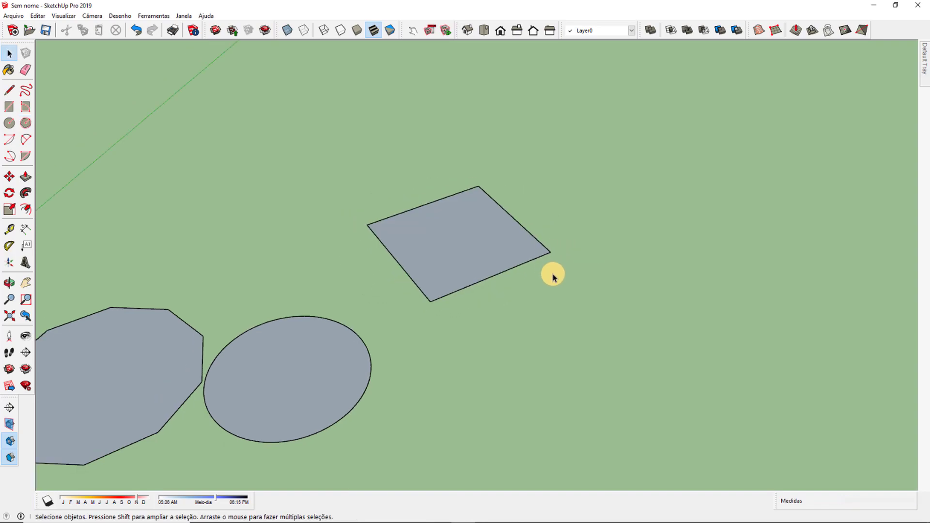
# Delete the four-sided, 100-sided and ten-sided polygons, leaving only the scale figure
pyautogui.scroll(-3, 559, 280)
pyautogui.moveTo(562, 282); pyautogui.dragTo(515, 310, button='middle')
pyautogui.scroll(-1, 515, 310)
pyautogui.scroll(-2, 517, 273)
pyautogui.click(517, 273)
pyautogui.scroll(1, 516, 272)
pyautogui.press('Delete')
pyautogui.scroll(2, 515, 268)
pyautogui.moveTo(419, 321); pyautogui.dragTo(485, 307, button='middle')
pyautogui.click(509, 305)
pyautogui.press('Delete')
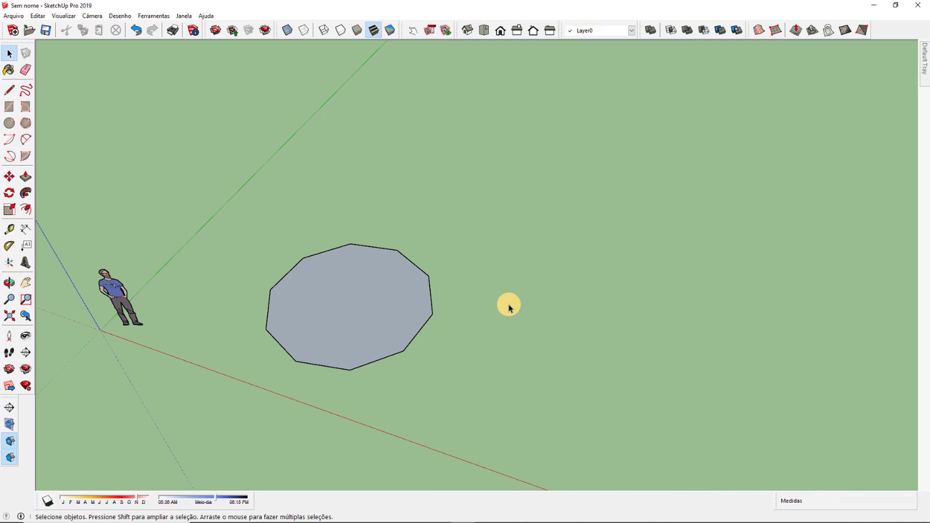
pyautogui.click(385, 294)
pyautogui.press('Delete')
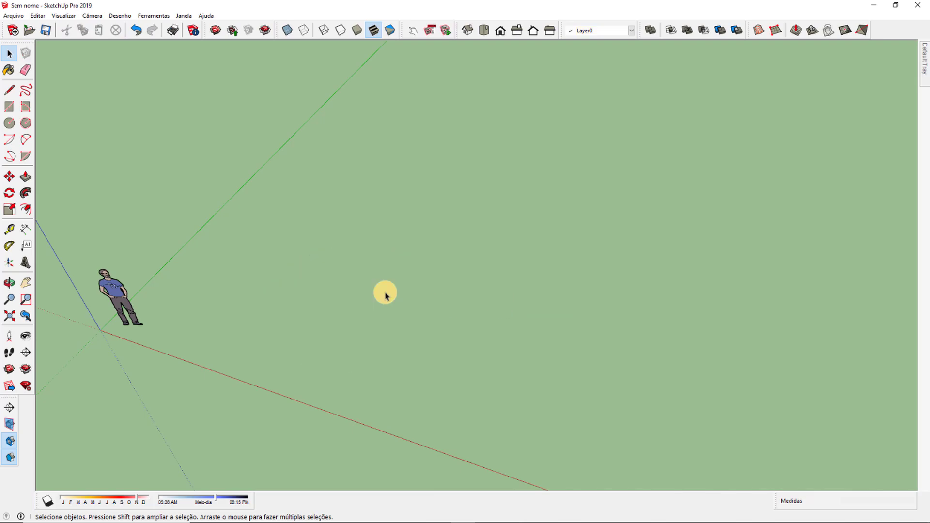
pyautogui.moveTo(385, 296); pyautogui.dragTo(222, 263, button='middle')
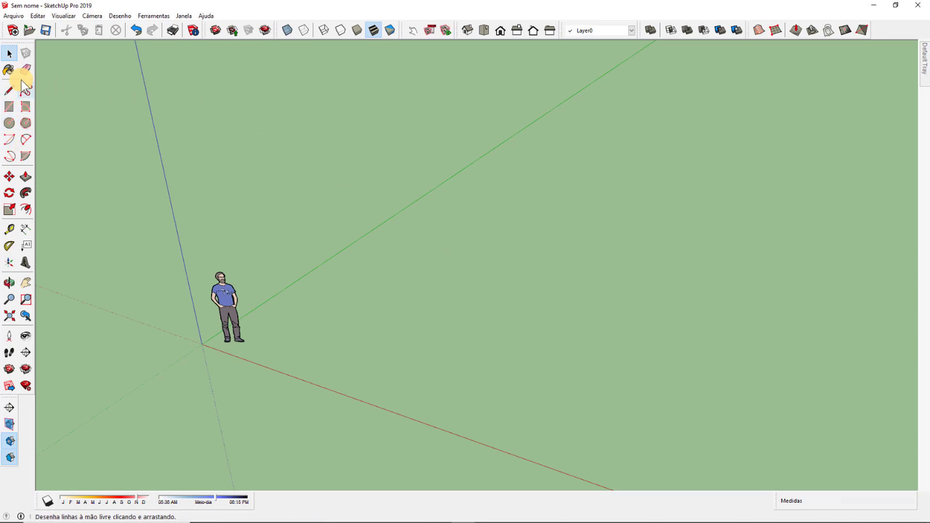
pyautogui.moveTo(367, 287); pyautogui.dragTo(412, 247, button='middle')
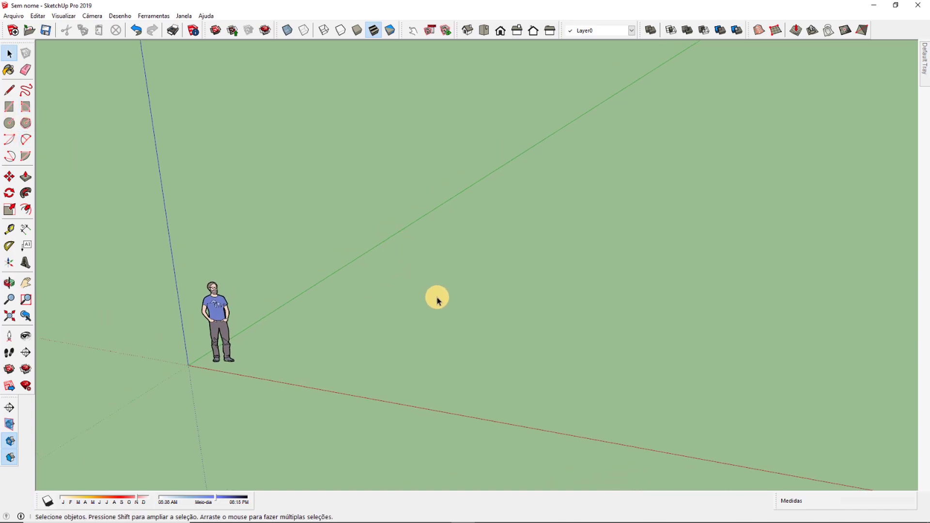